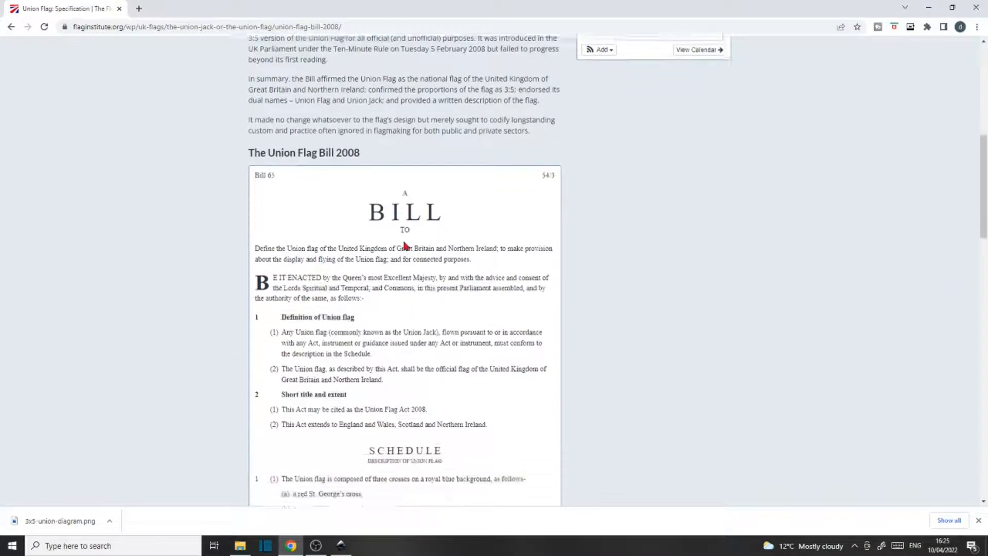
# Step: Find the Union Flag Specification Diagram further down the Flag Institute page and copy the image
pyautogui.scroll(-2, 404, 247)
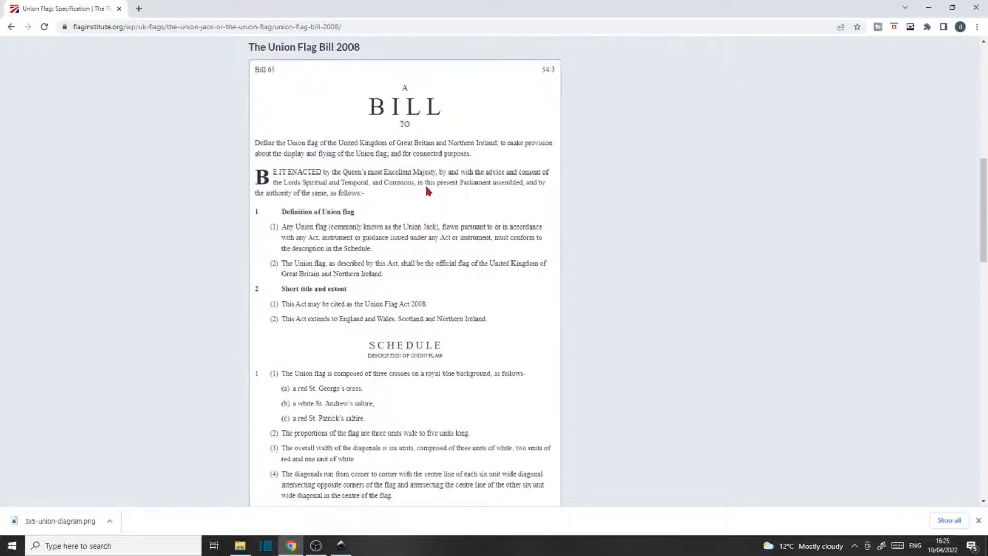
pyautogui.scroll(-10, 425, 192)
pyautogui.scroll(-6, 424, 199)
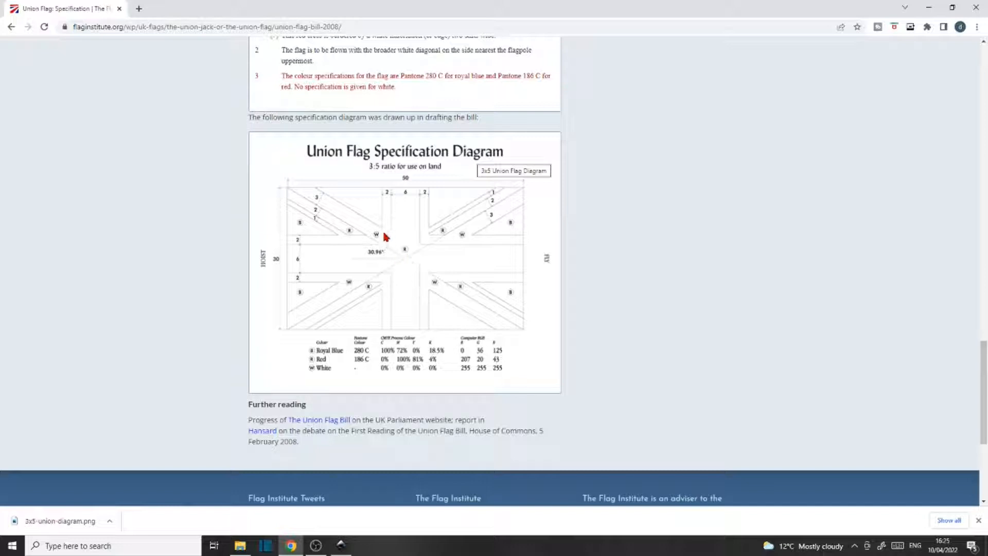
pyautogui.rightClick(405, 267)
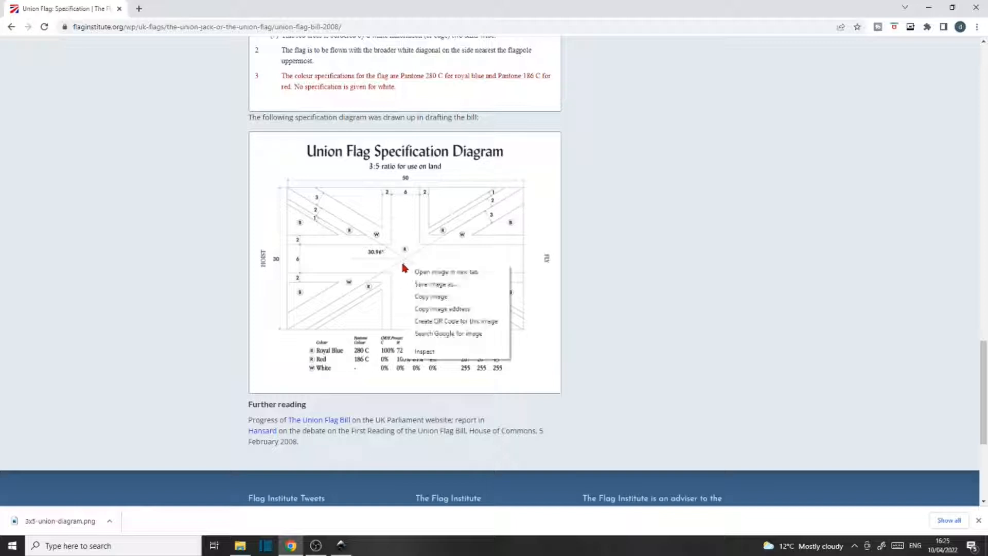
pyautogui.click(448, 298)
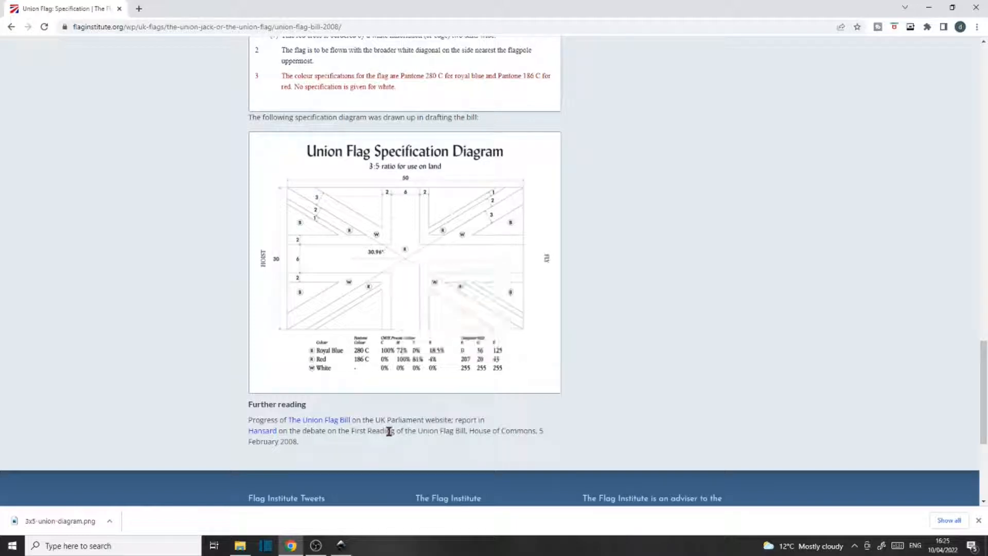
# Step: Switch to Inkscape, paste the copied specification diagram and move it near the upper edge of the page
pyautogui.click(340, 546)
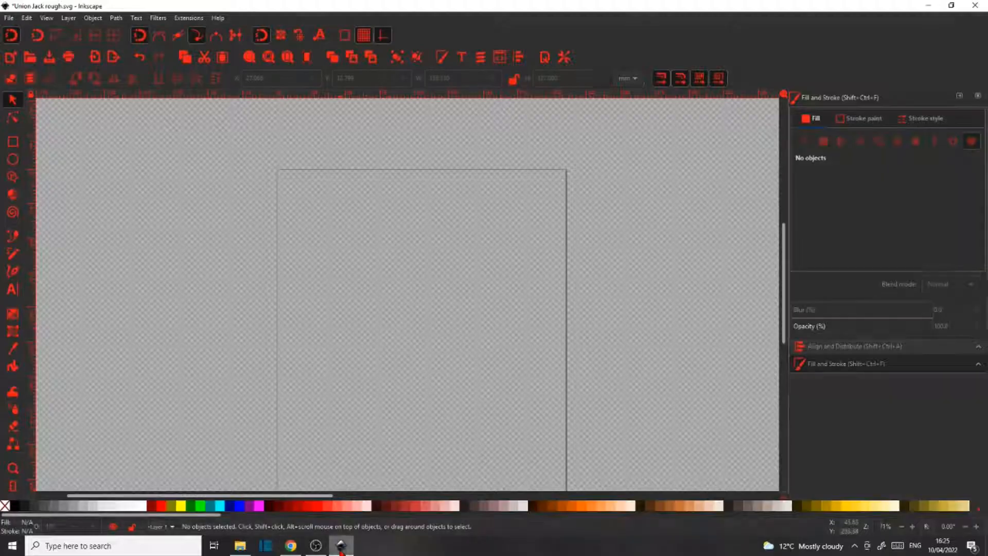
pyautogui.rightClick(384, 281)
pyautogui.click(415, 338)
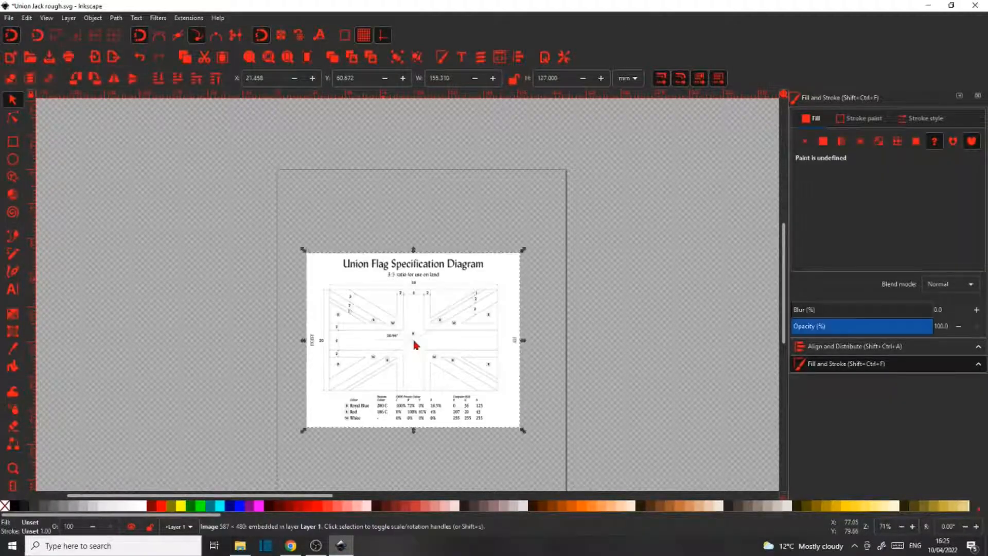
pyautogui.moveTo(415, 344); pyautogui.dragTo(426, 269)
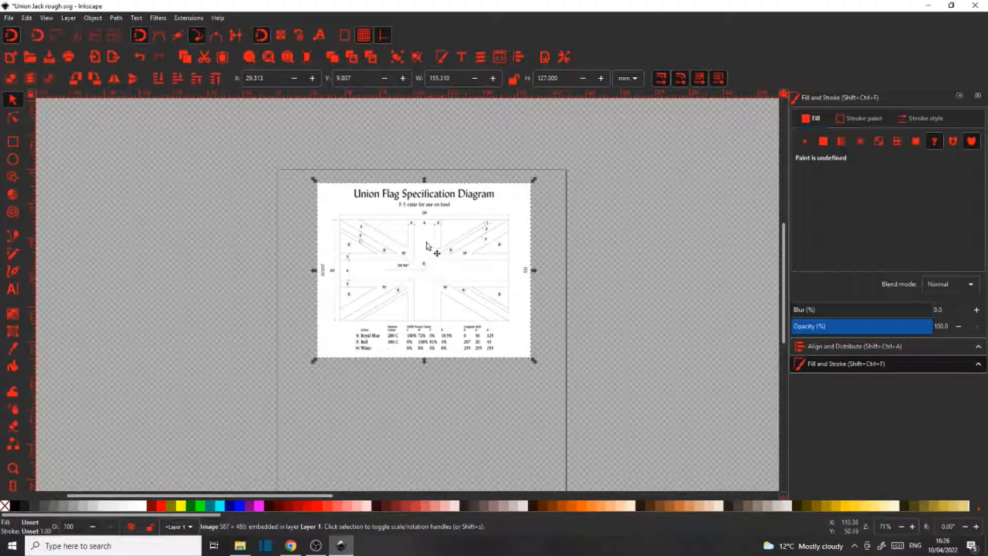
pyautogui.click(291, 546)
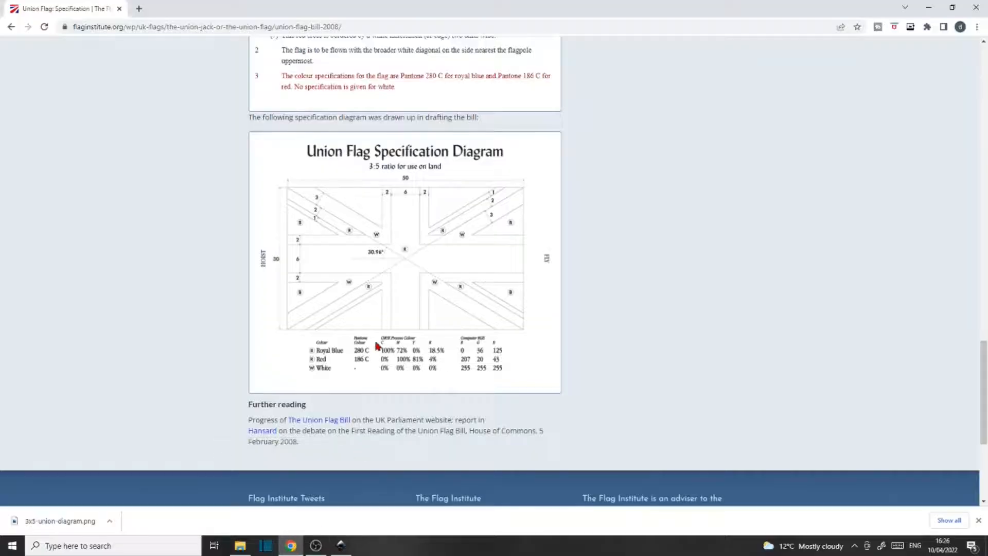
pyautogui.rightClick(408, 249)
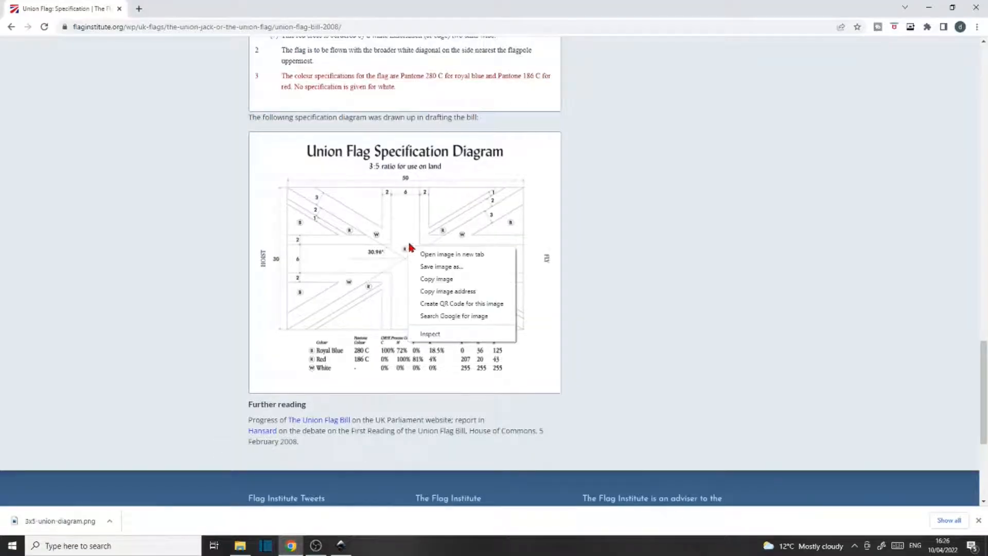
pyautogui.click(460, 268)
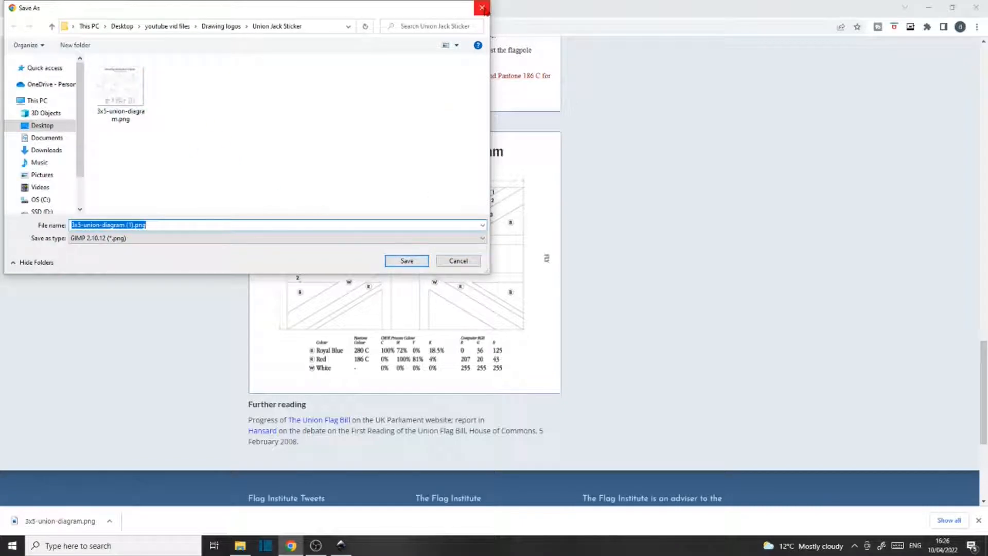
pyautogui.click(482, 8)
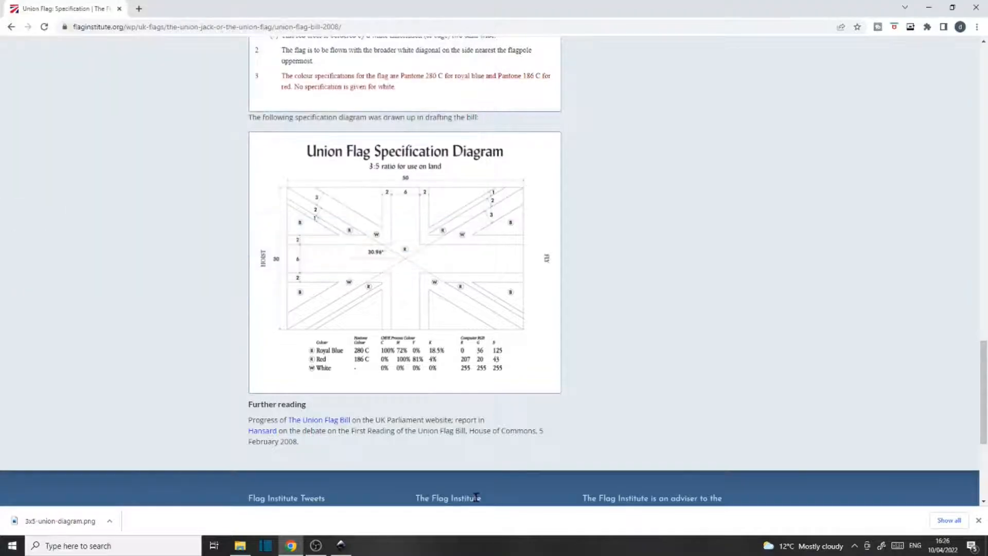
# Step: Switch back to Inkscape and delete the pasted specification diagram
pyautogui.click(341, 545)
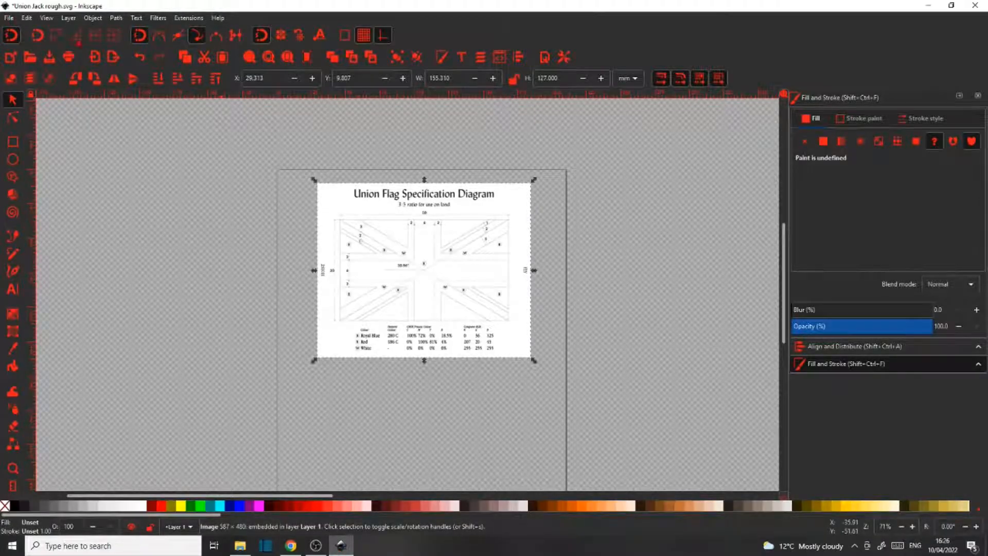
pyautogui.press('Delete')
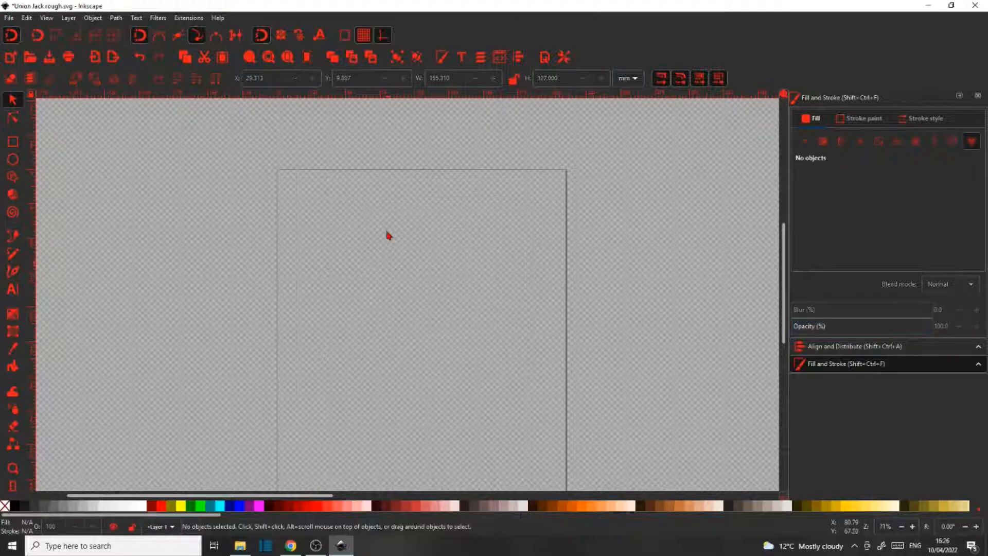
# Step: Import 3x5-union-diagram.png as an embedded image with smooth rendering and position it on the page
pyautogui.click(8, 18)
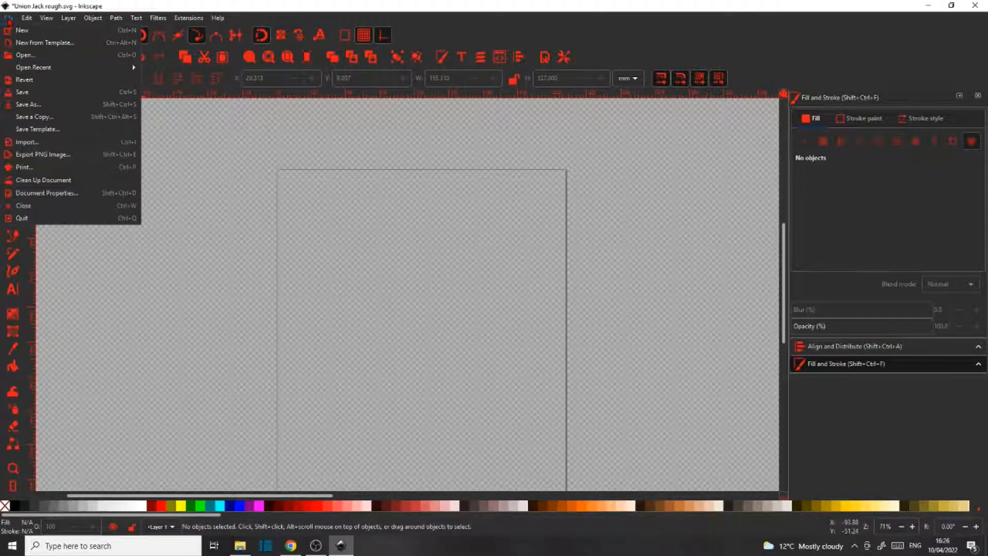
pyautogui.click(35, 116)
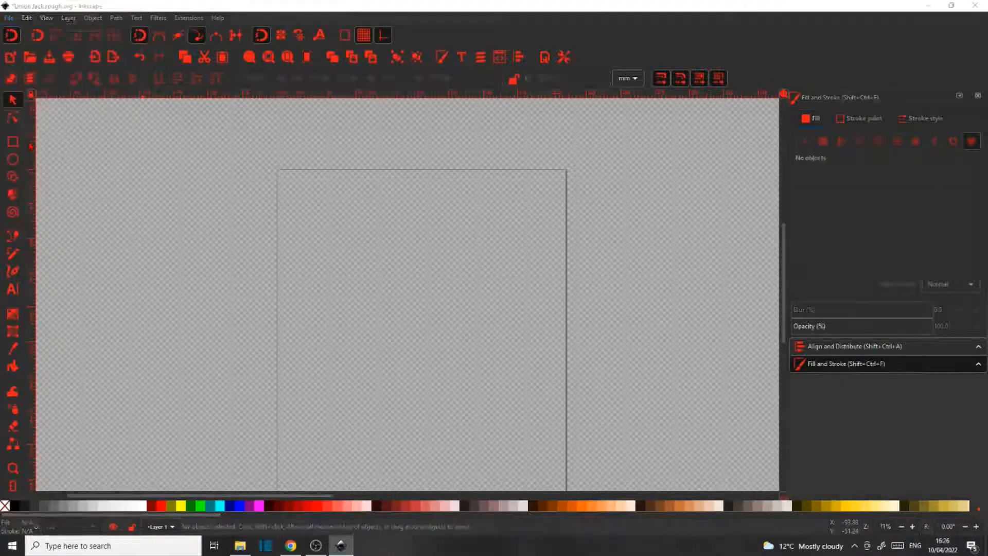
pyautogui.click(83, 81)
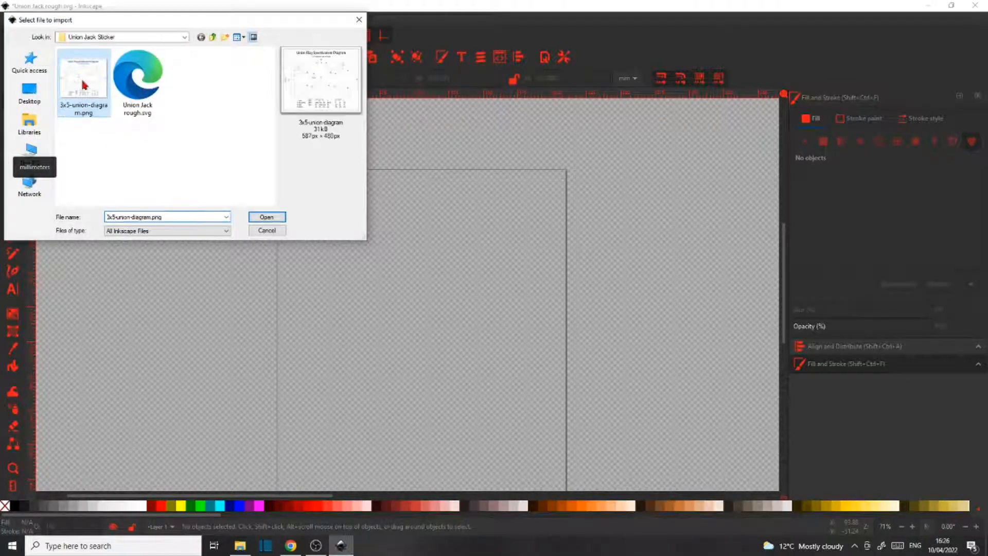
pyautogui.click(269, 219)
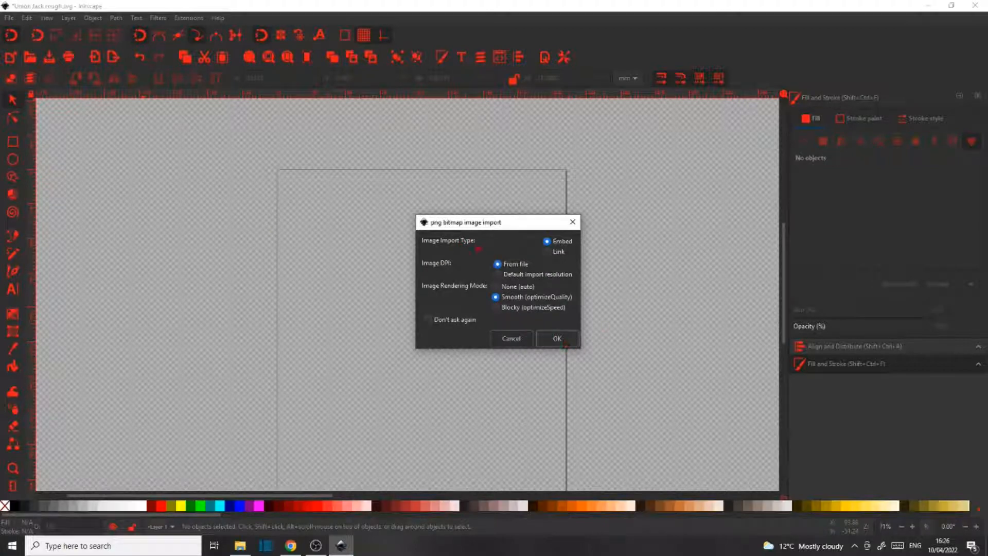
pyautogui.click(557, 344)
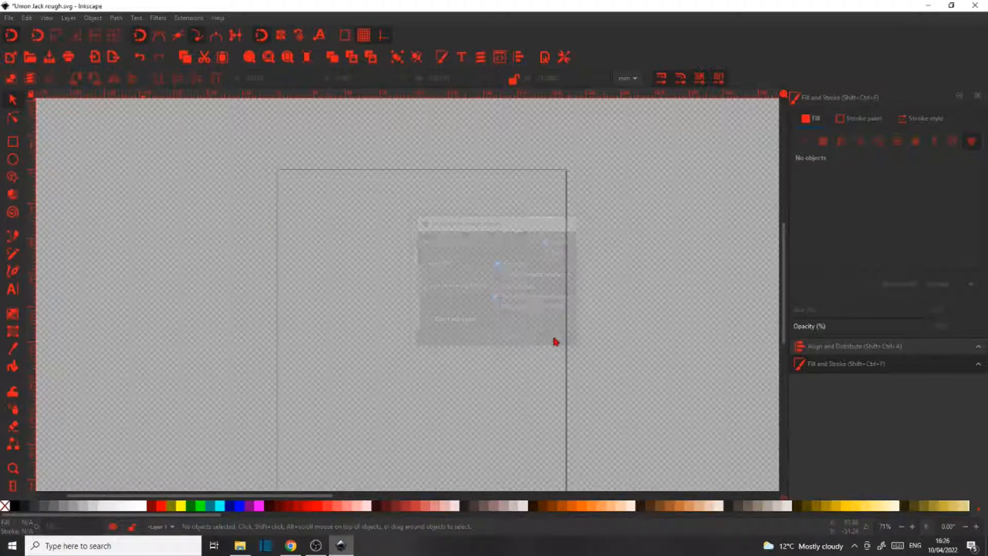
pyautogui.moveTo(270, 217); pyautogui.dragTo(422, 274)
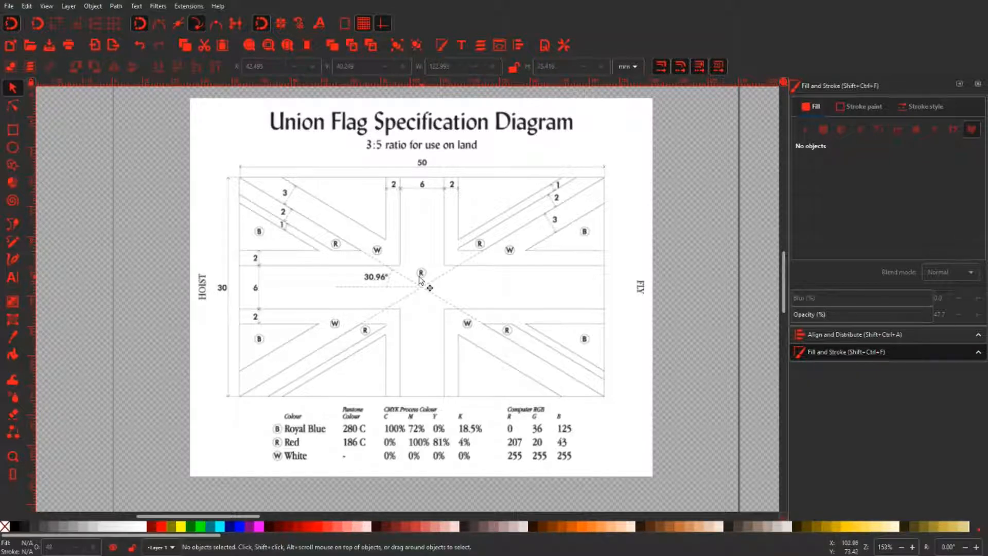
# Step: Trace the flag's outer border with the Pen tool as a closed four-corner path, about 122 × 74 mm
pyautogui.press('b')
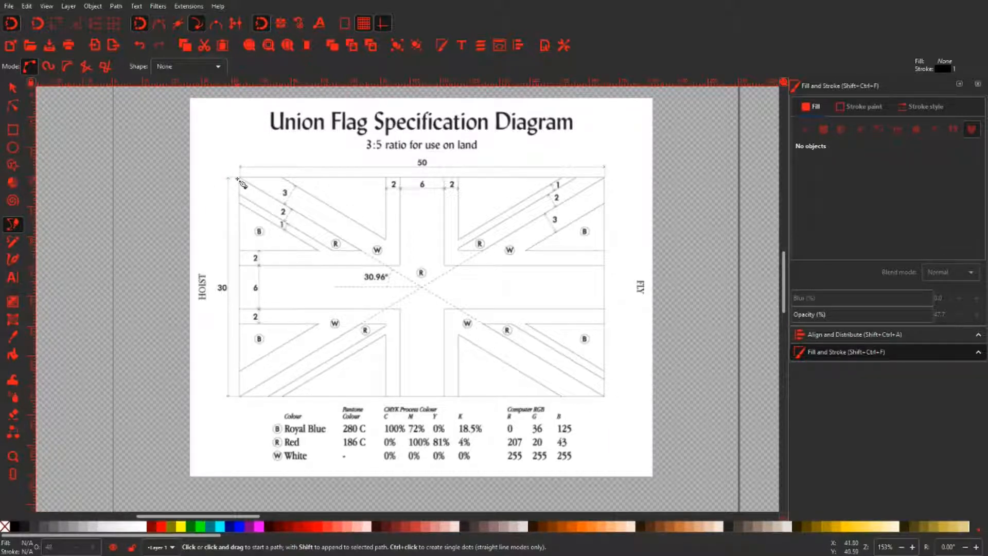
pyautogui.scroll(1, 251, 170)
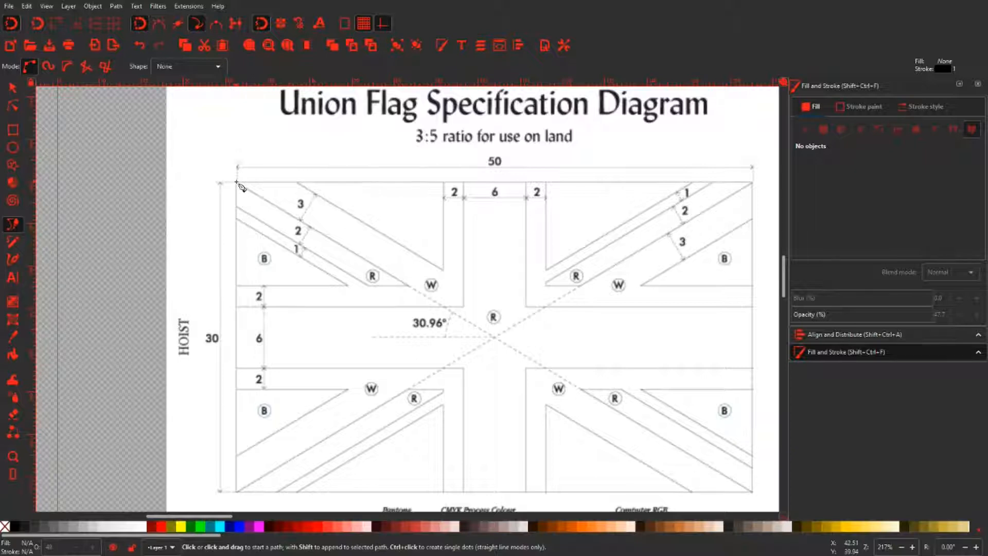
pyautogui.click(237, 182)
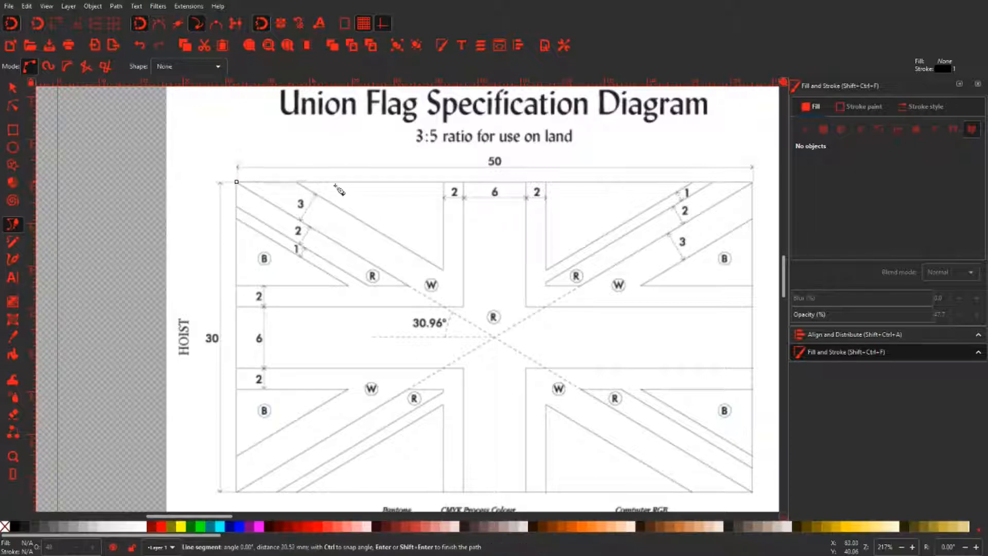
pyautogui.moveTo(602, 205); pyautogui.dragTo(370, 169)
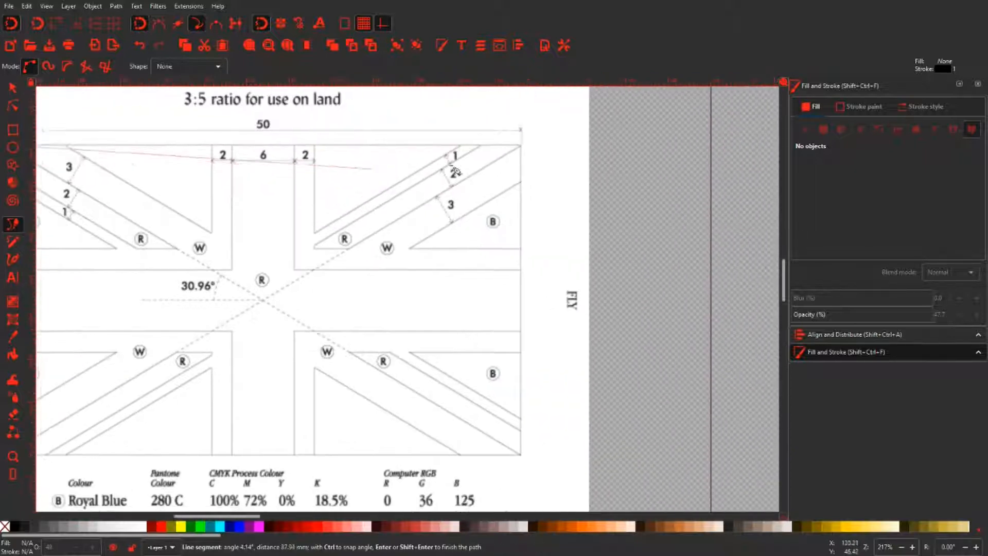
pyautogui.click(521, 146)
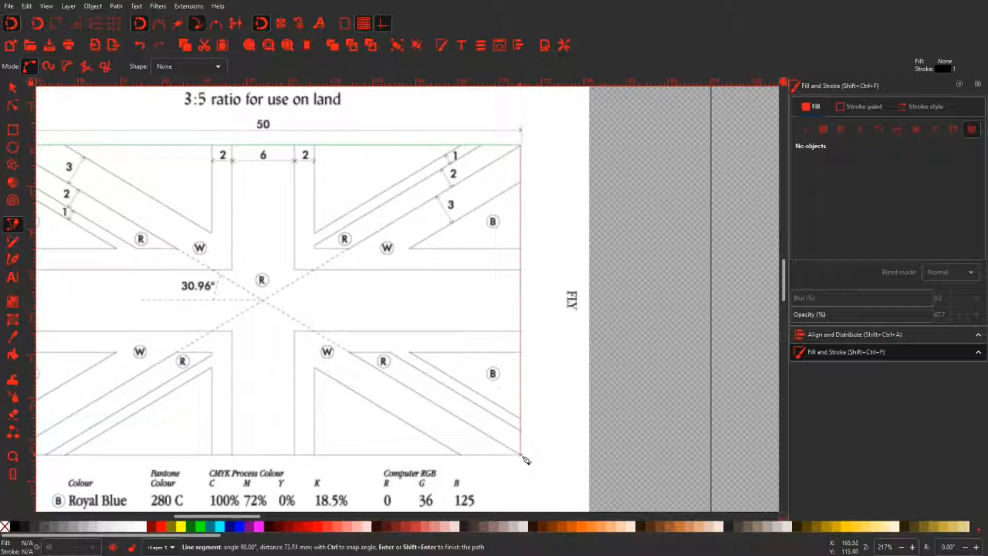
pyautogui.scroll(2, 294, 434)
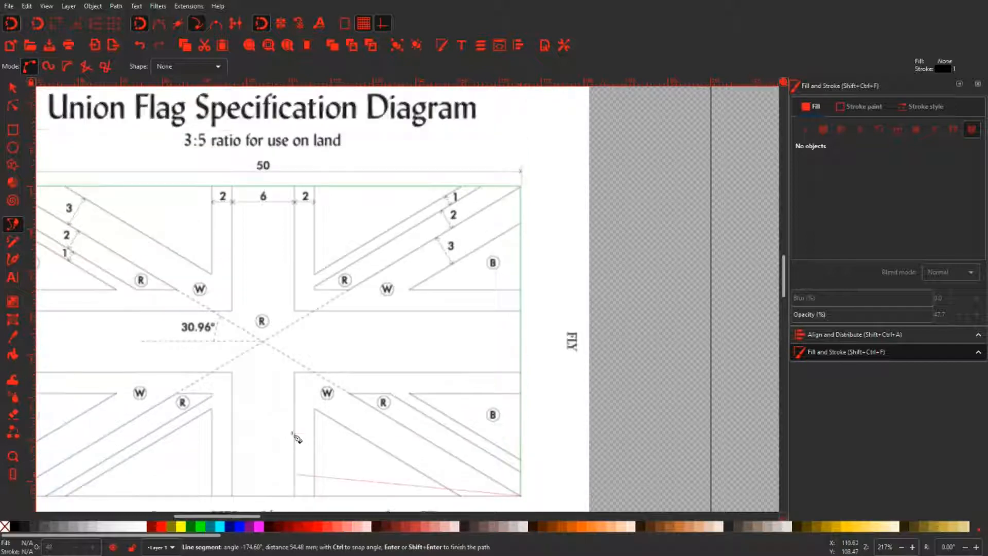
pyautogui.moveTo(295, 433); pyautogui.dragTo(617, 380)
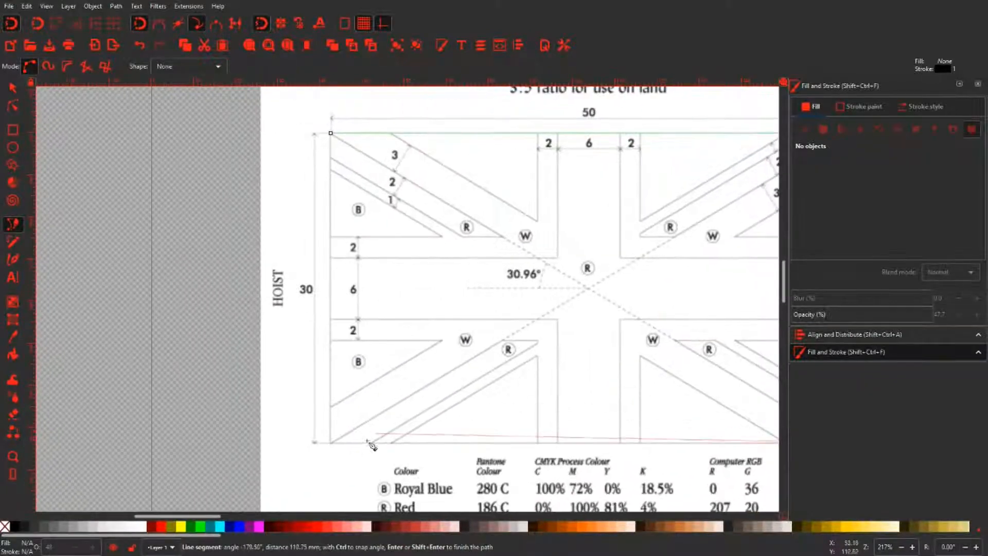
pyautogui.click(332, 442)
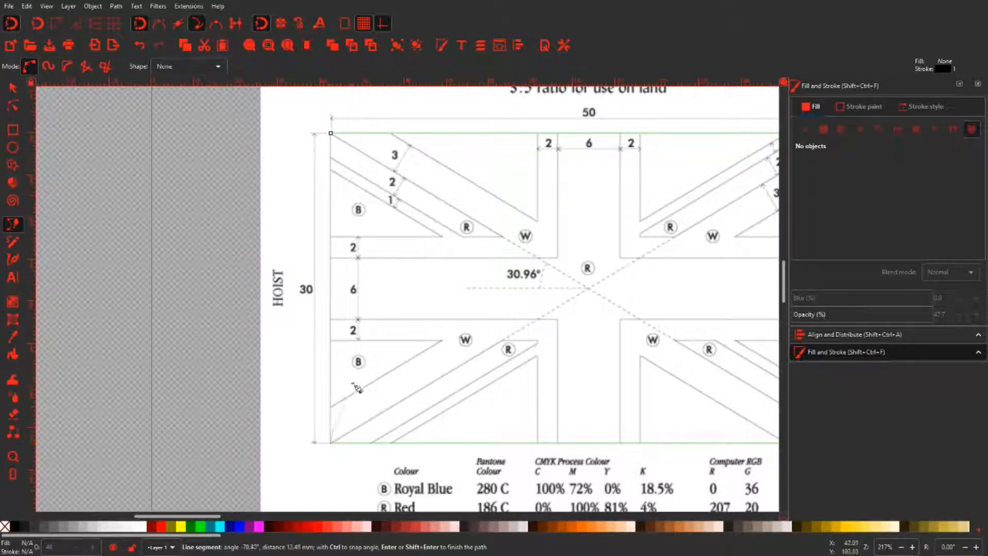
pyautogui.click(331, 134)
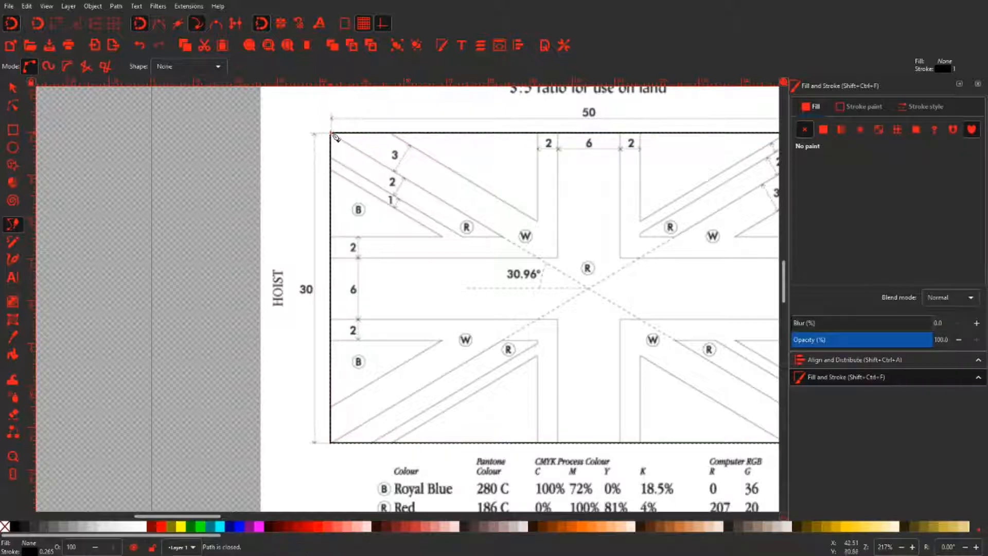
# Step: Remove the traced rectangle's stroke and give it a flat grey 999999ff fill at about 44% opacity
pyautogui.moveTo(594, 245); pyautogui.dragTo(387, 237)
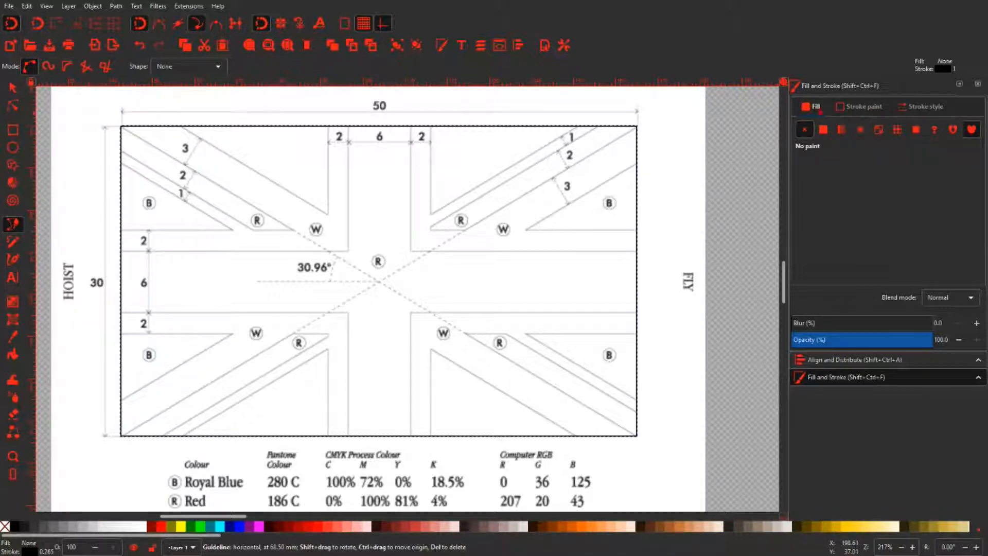
pyautogui.click(871, 109)
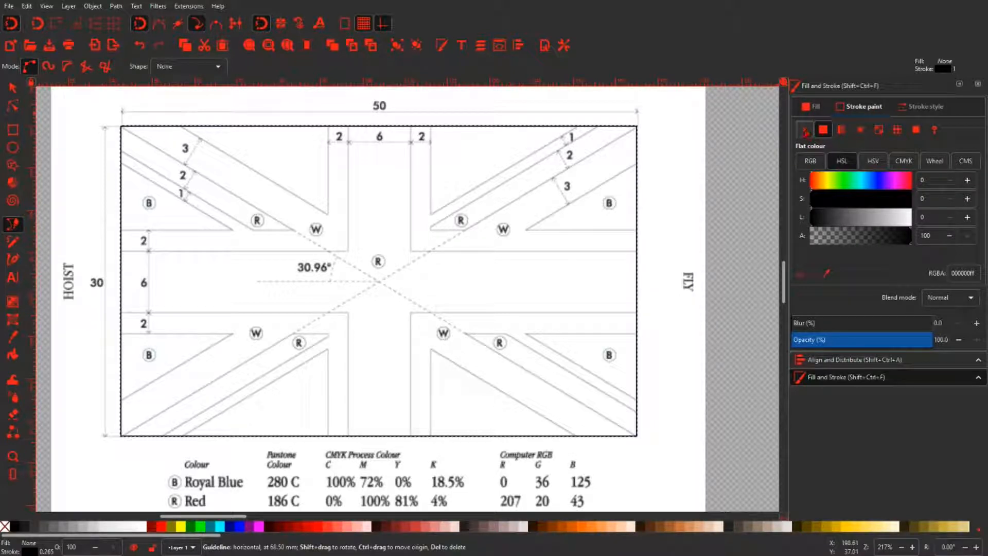
pyautogui.click(804, 130)
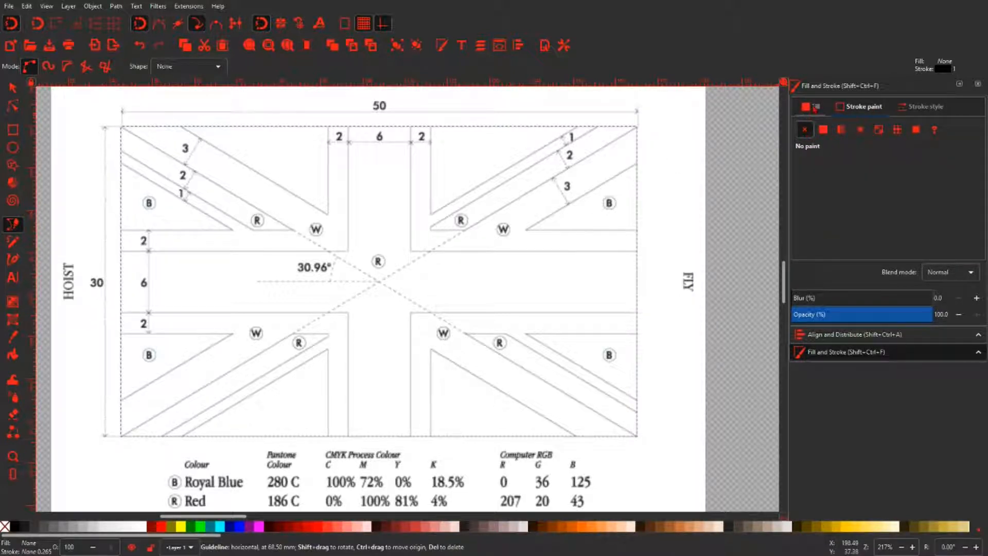
pyautogui.click(814, 107)
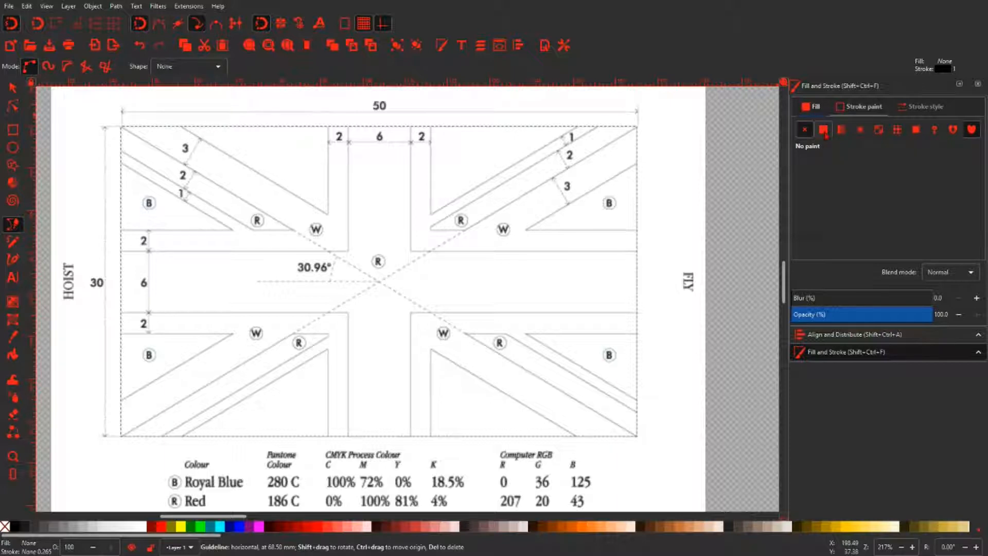
pyautogui.click(823, 130)
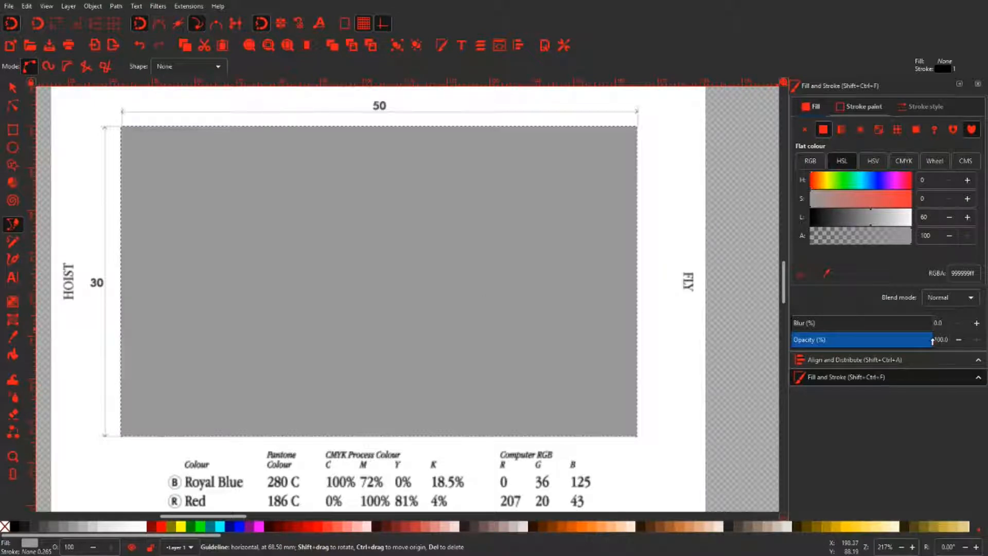
pyautogui.moveTo(933, 342); pyautogui.dragTo(859, 341)
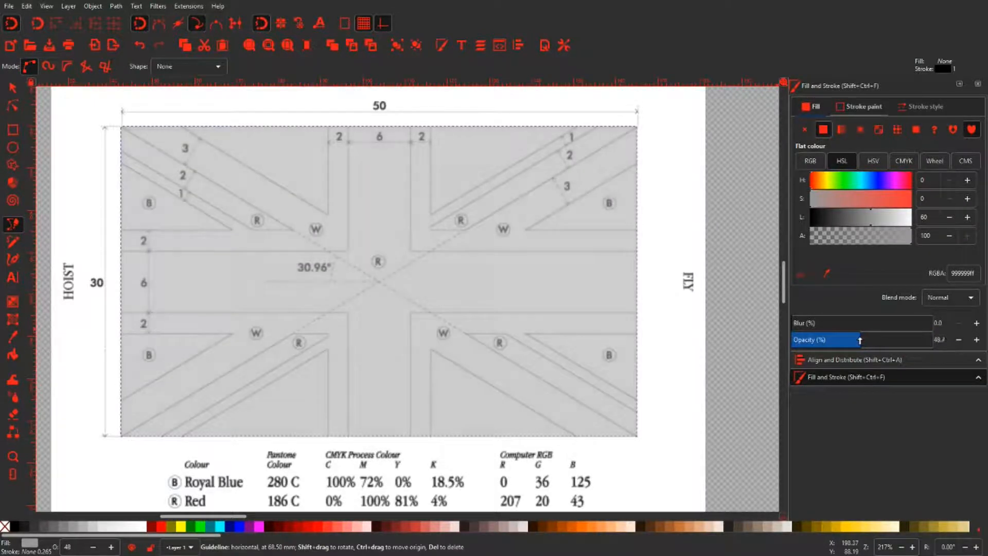
# Step: Inspect all four corners of the grey rectangle up close against the diagram's outer border
pyautogui.click(13, 88)
pyautogui.scroll(3, 92, 121)
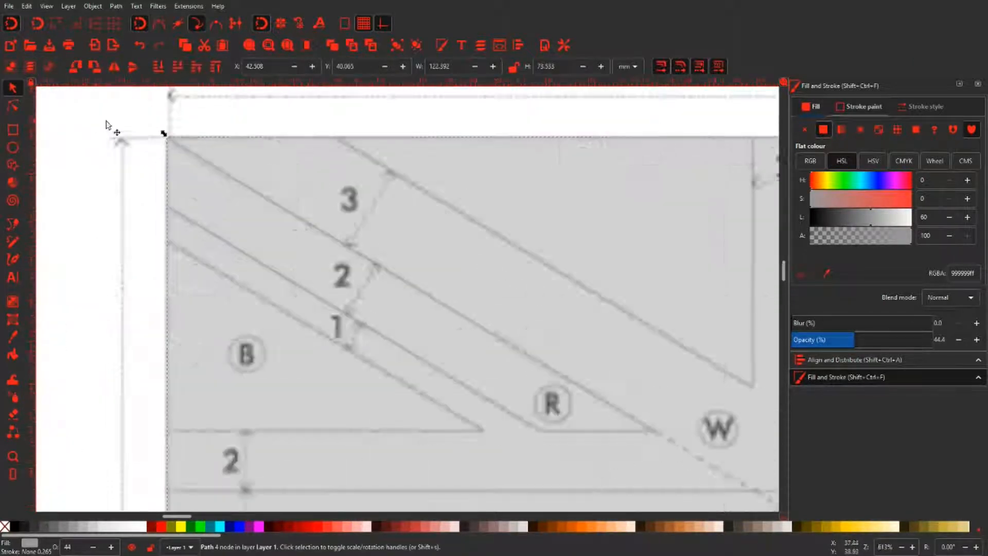
pyautogui.scroll(3, 107, 125)
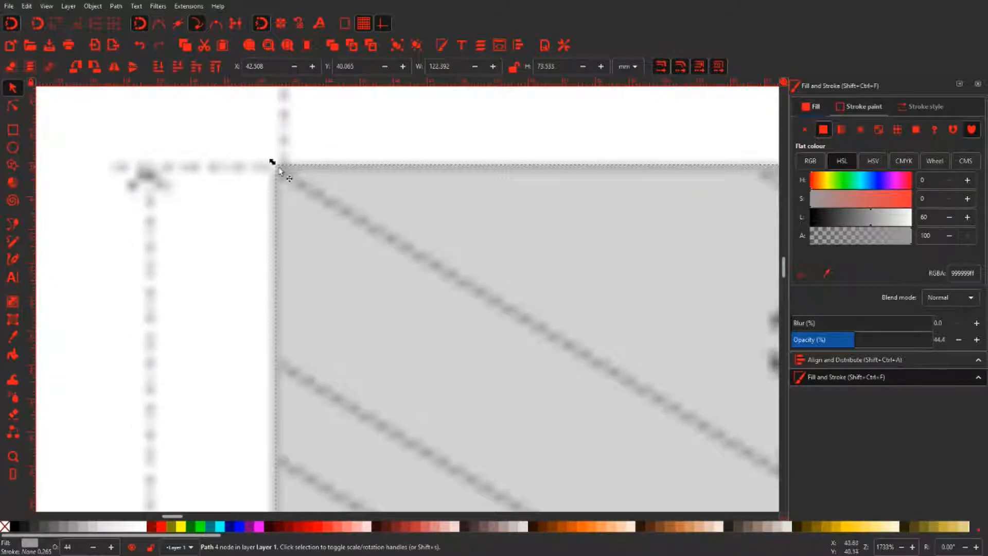
pyautogui.scroll(-4, 414, 199)
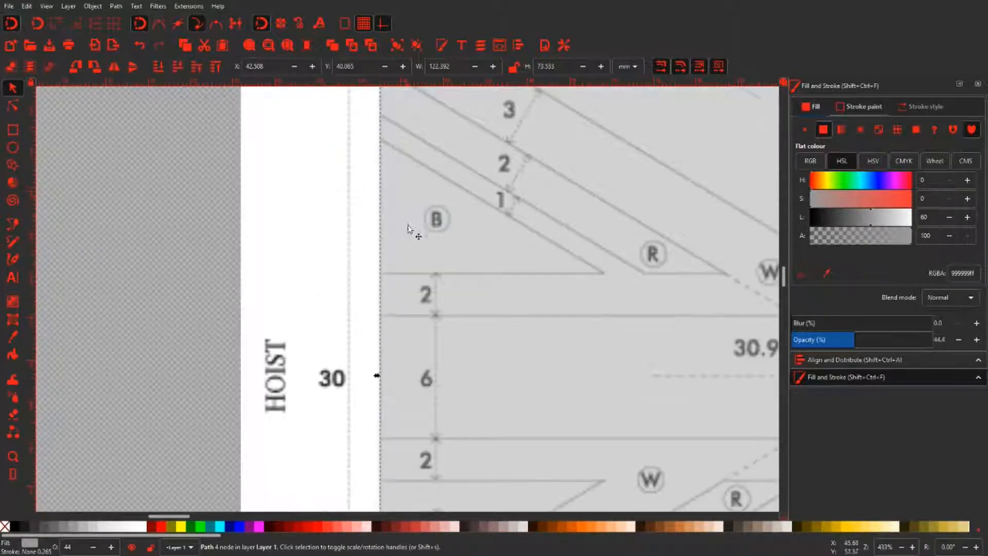
pyautogui.scroll(-5, 408, 231)
pyautogui.scroll(5, 388, 330)
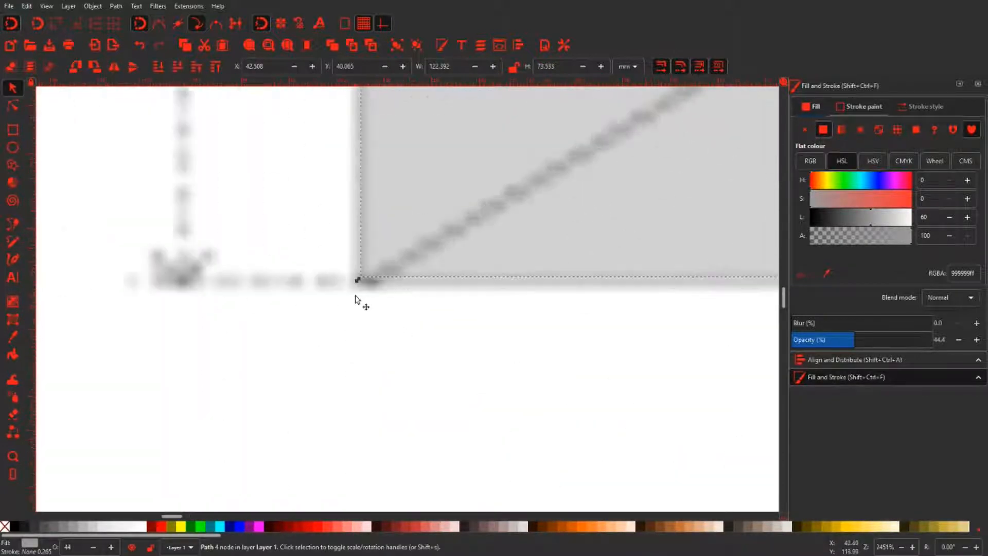
pyautogui.scroll(-8, 359, 299)
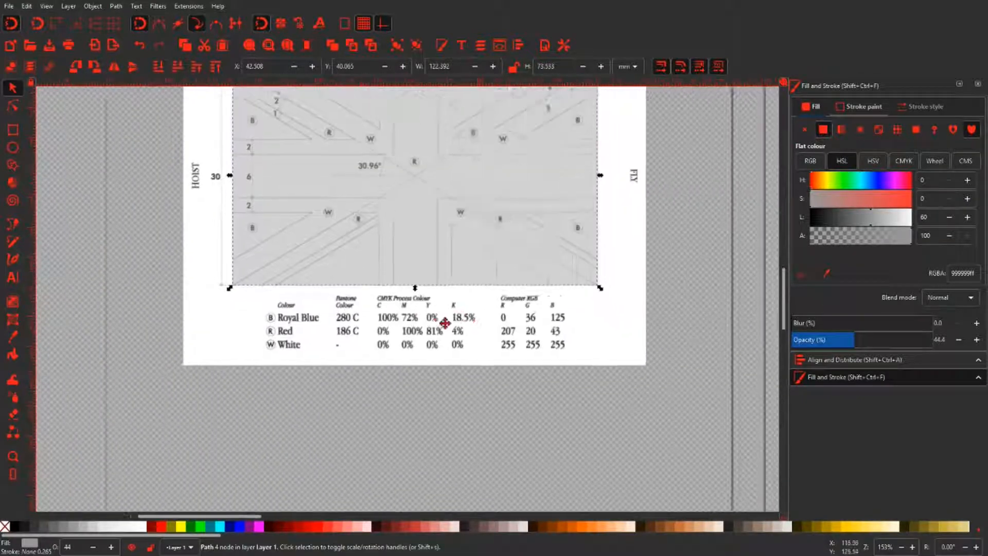
pyautogui.hscroll(4, 444, 323)
pyautogui.scroll(8, 416, 315)
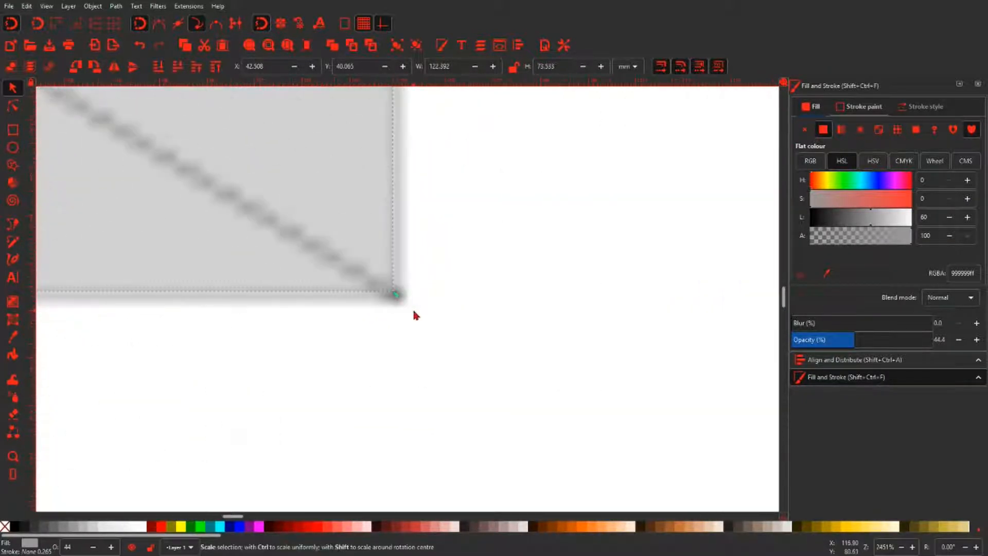
pyautogui.scroll(-7, 410, 311)
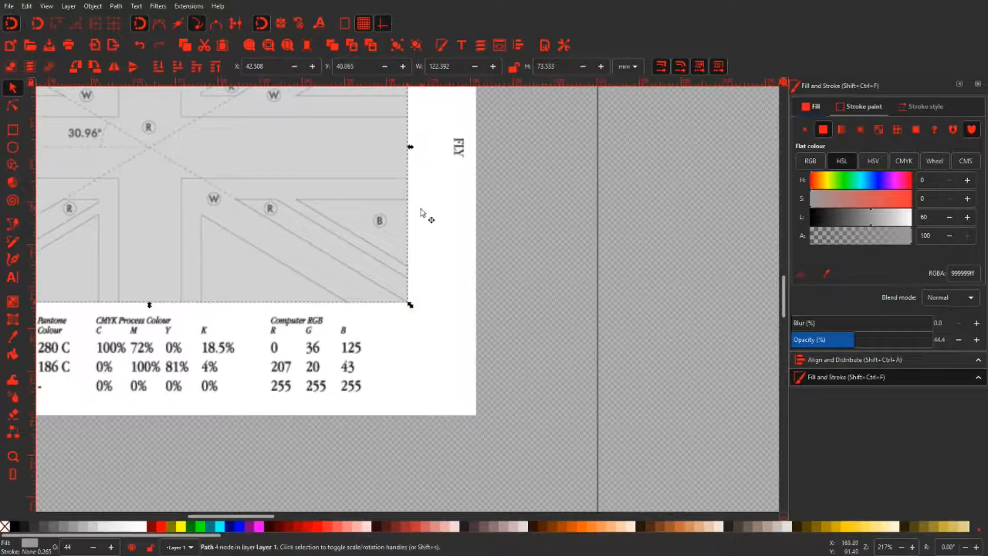
pyautogui.scroll(3, 423, 214)
pyautogui.scroll(8, 425, 214)
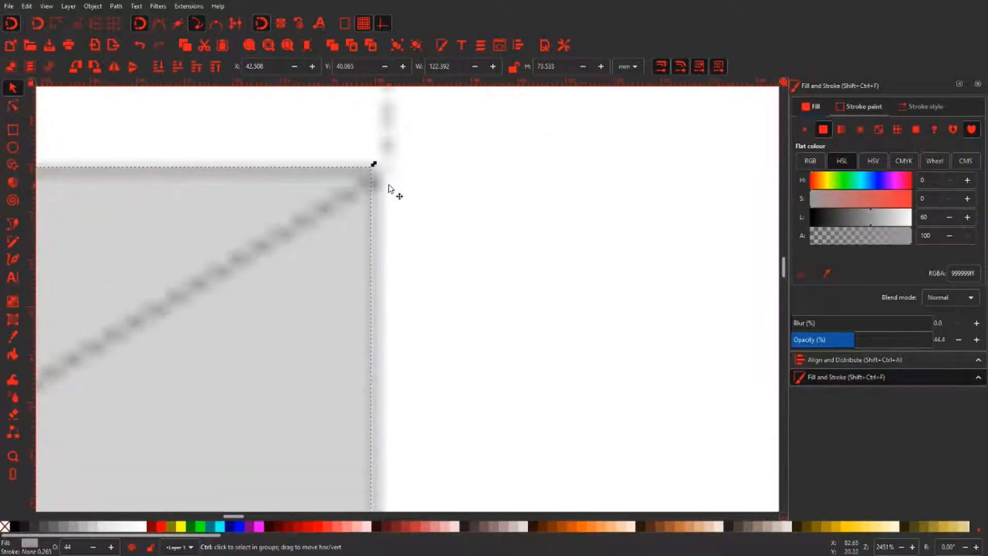
pyautogui.scroll(-8, 389, 186)
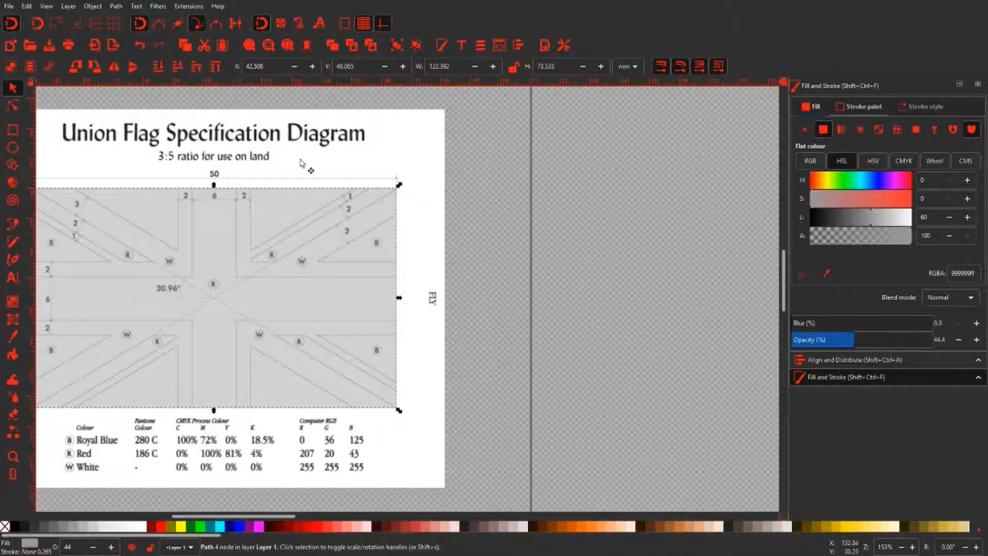
pyautogui.moveTo(301, 164); pyautogui.dragTo(423, 142)
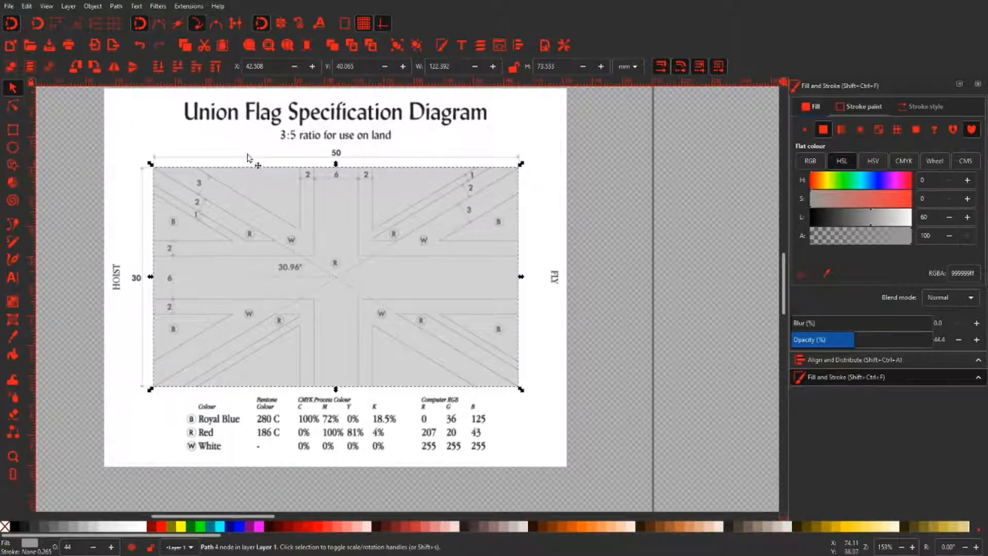
# Step: Draw a horizontal Pen segment, about 122 mm long, along the central band's upper line from the hoist edge to the fly edge
pyautogui.press('b')
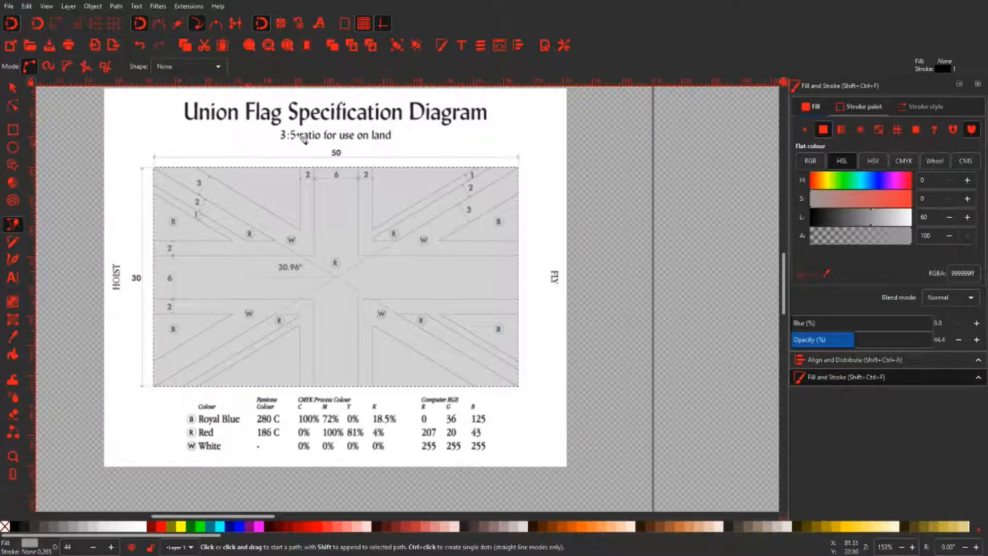
pyautogui.scroll(4, 149, 265)
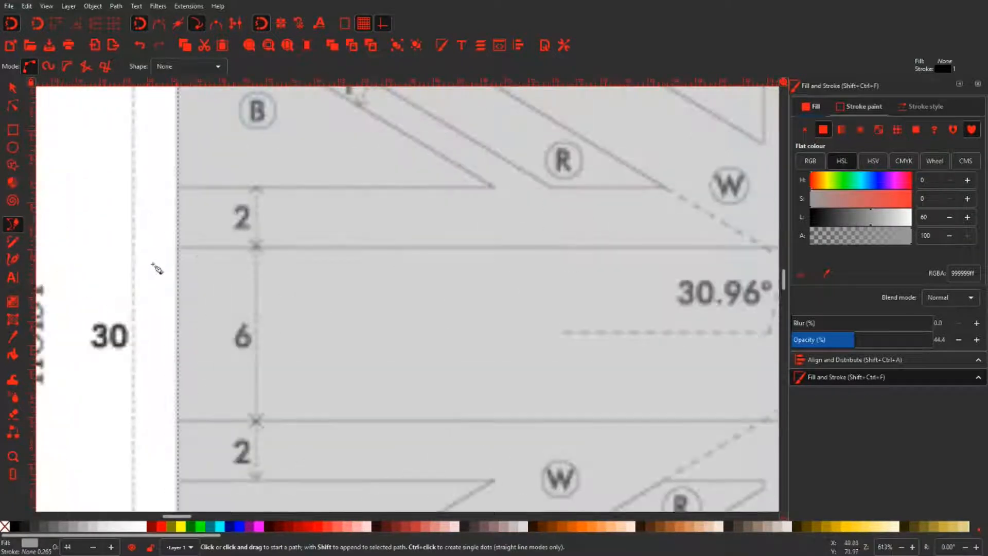
pyautogui.click(178, 247)
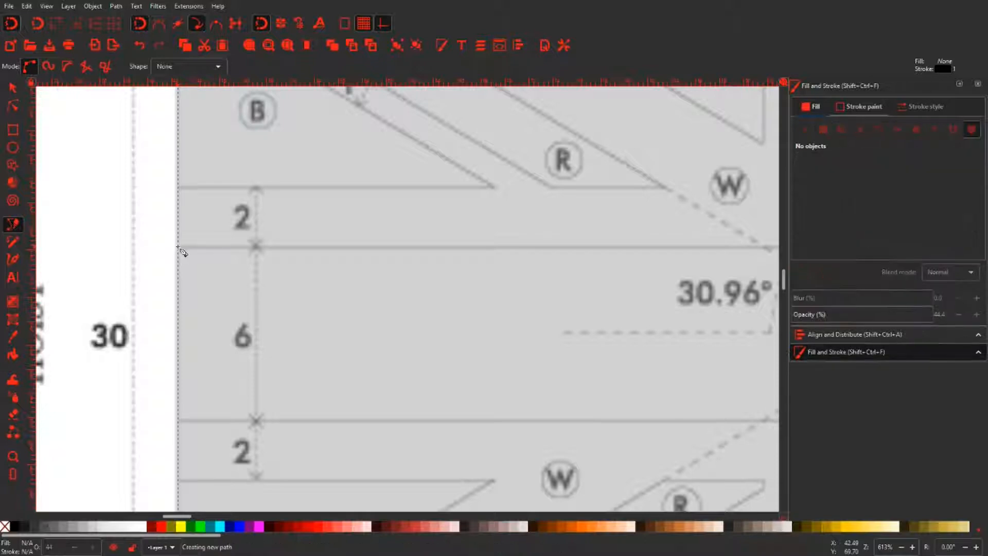
pyautogui.scroll(-2, 355, 256)
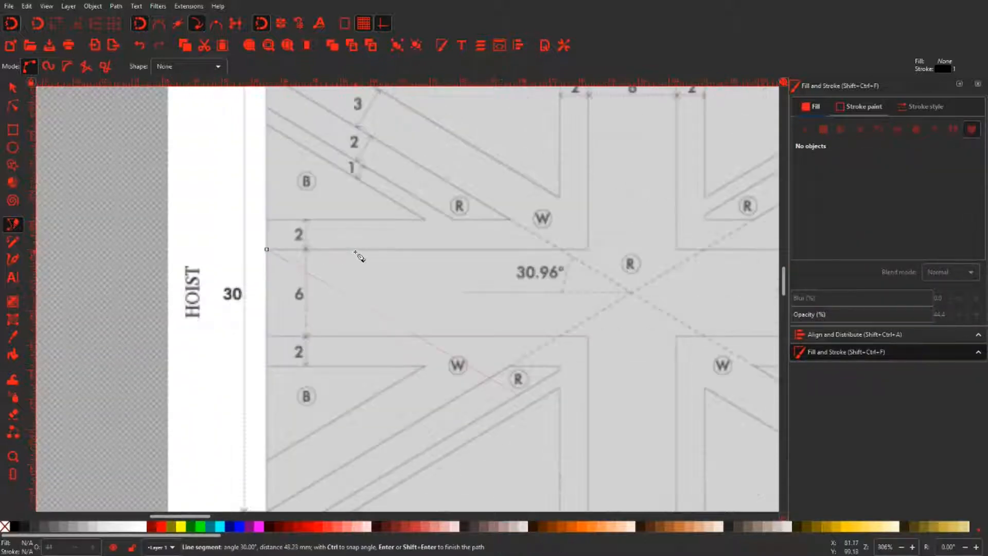
pyautogui.hscroll(5, 591, 272)
pyautogui.hscroll(3, 412, 254)
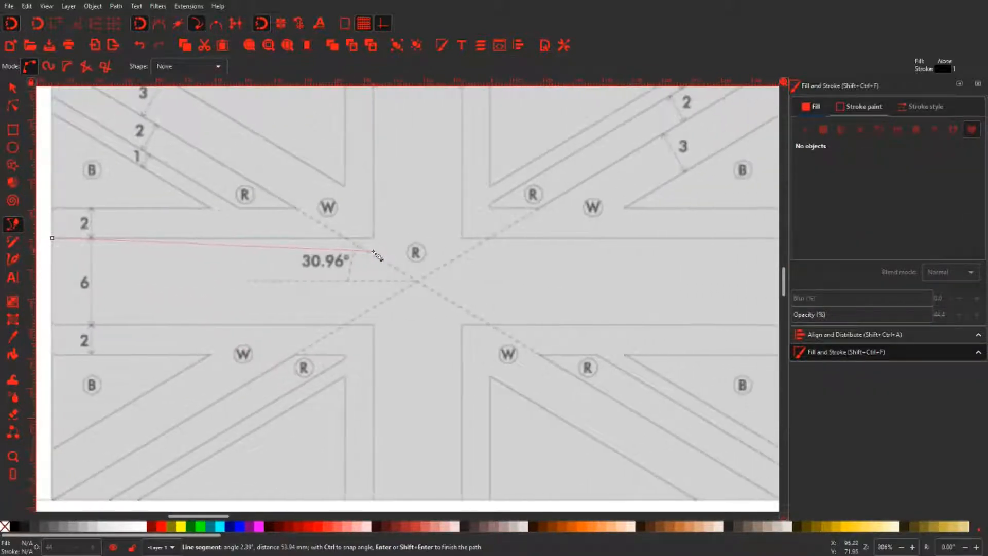
pyautogui.scroll(-1, 380, 256)
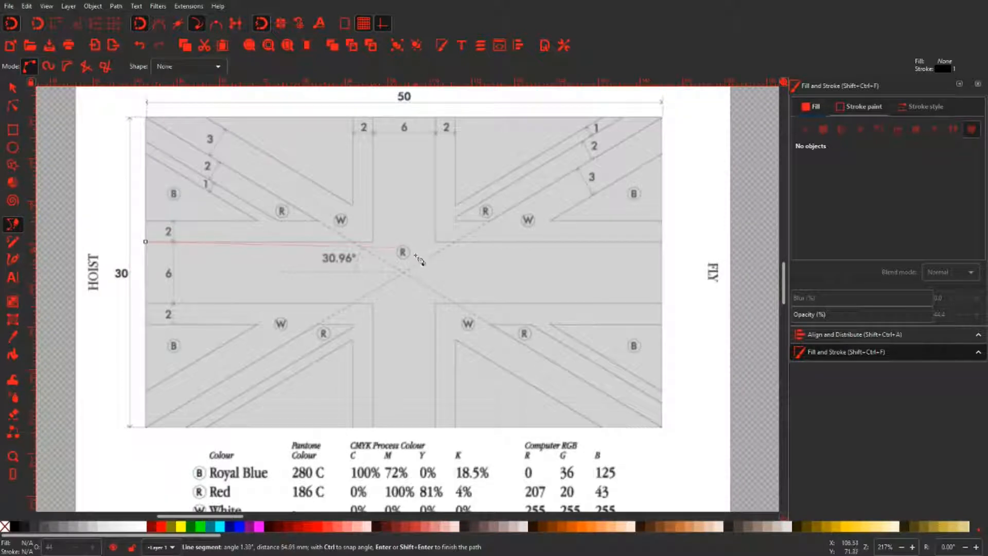
pyautogui.moveTo(409, 233)
pyautogui.mouseDown()
pyautogui.moveTo(412, 305)
pyautogui.moveTo(422, 254)
pyautogui.moveTo(419, 280)
pyautogui.moveTo(397, 278)
pyautogui.moveTo(410, 276)
pyautogui.moveTo(408, 245)
pyautogui.moveTo(399, 254)
pyautogui.moveTo(396, 245)
pyautogui.mouseUp()
pyautogui.scroll(-2, 394, 257)
pyautogui.scroll(4, 397, 263)
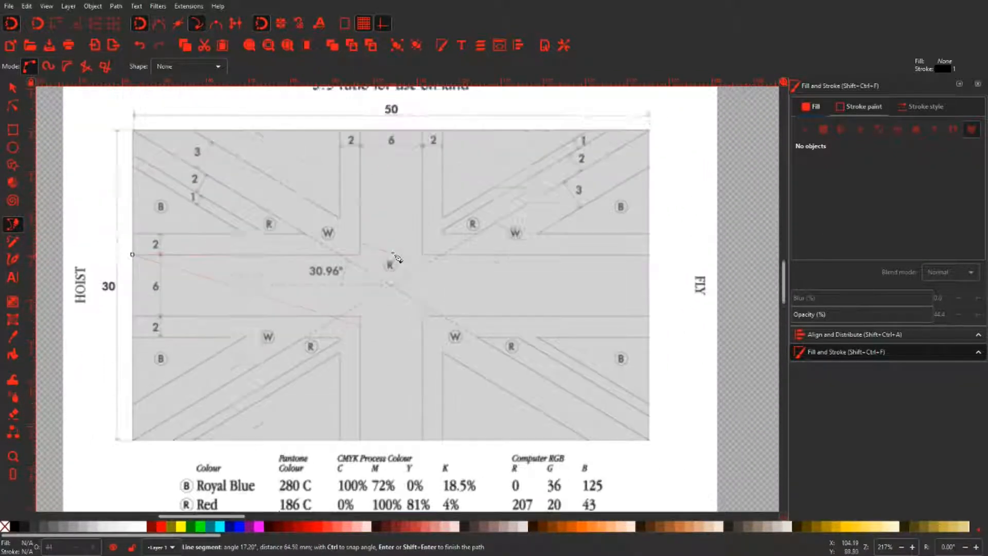
pyautogui.scroll(-4, 394, 258)
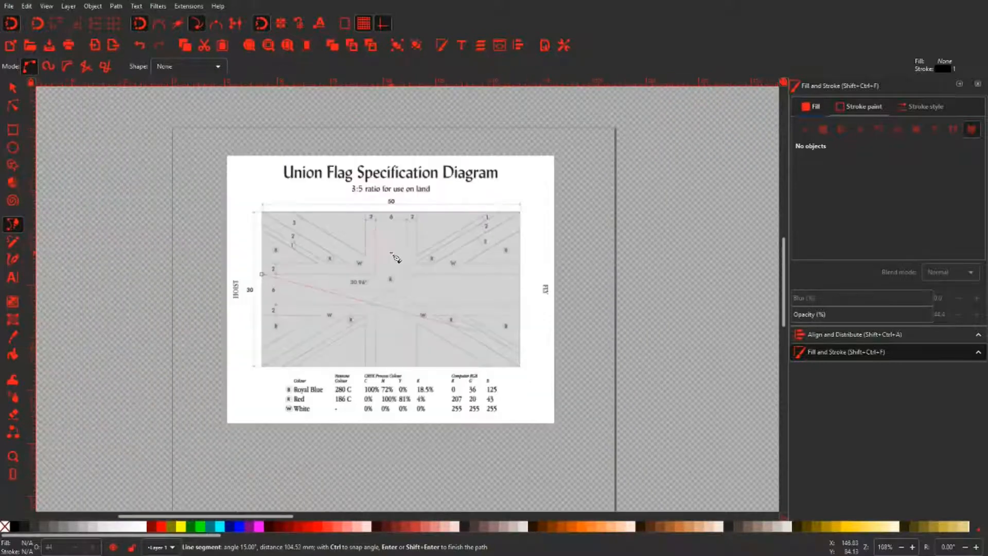
pyautogui.scroll(4, 393, 259)
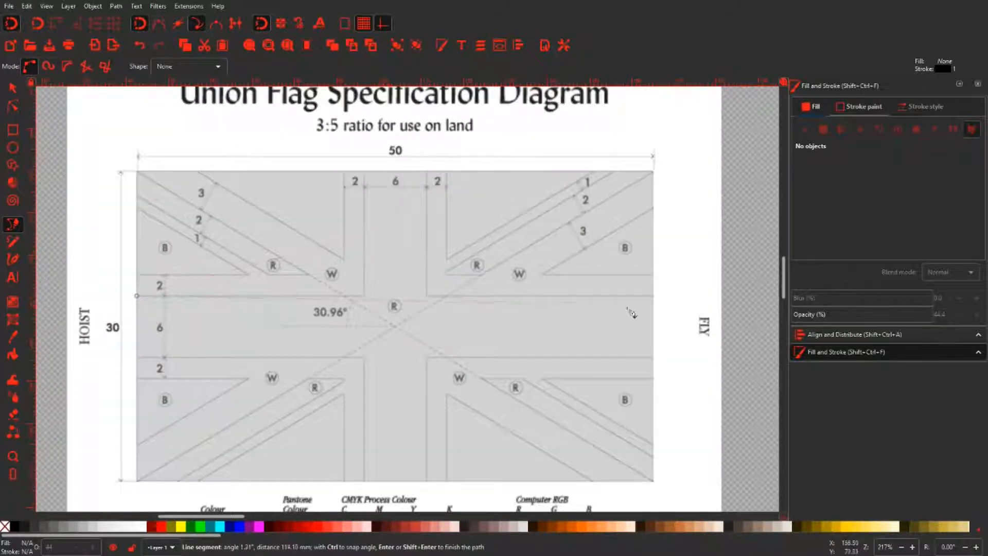
pyautogui.scroll(5, 657, 301)
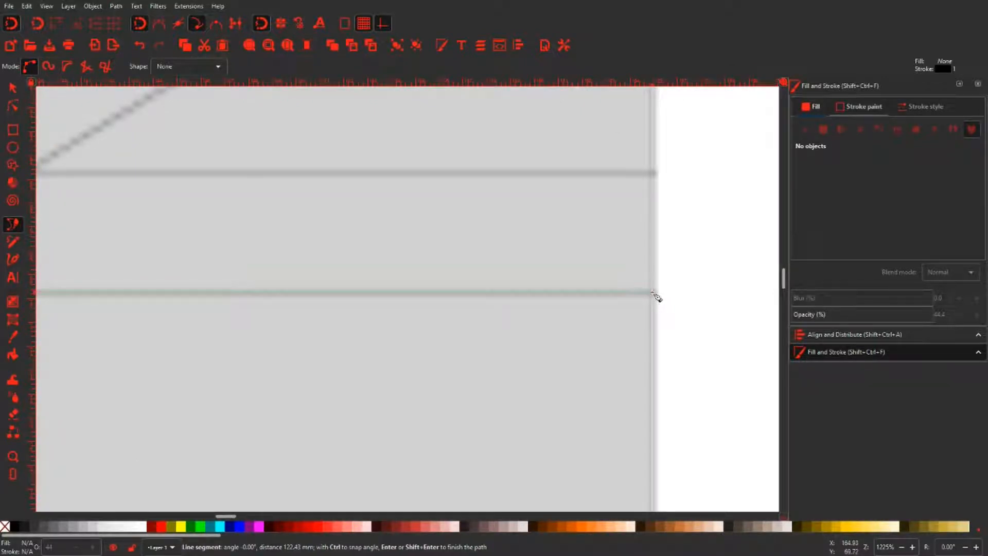
pyautogui.click(655, 293)
# Step: Continue the path about 15 mm down the fly edge and back along the band's lower line, closing it at its start node
pyautogui.scroll(-10, 655, 294)
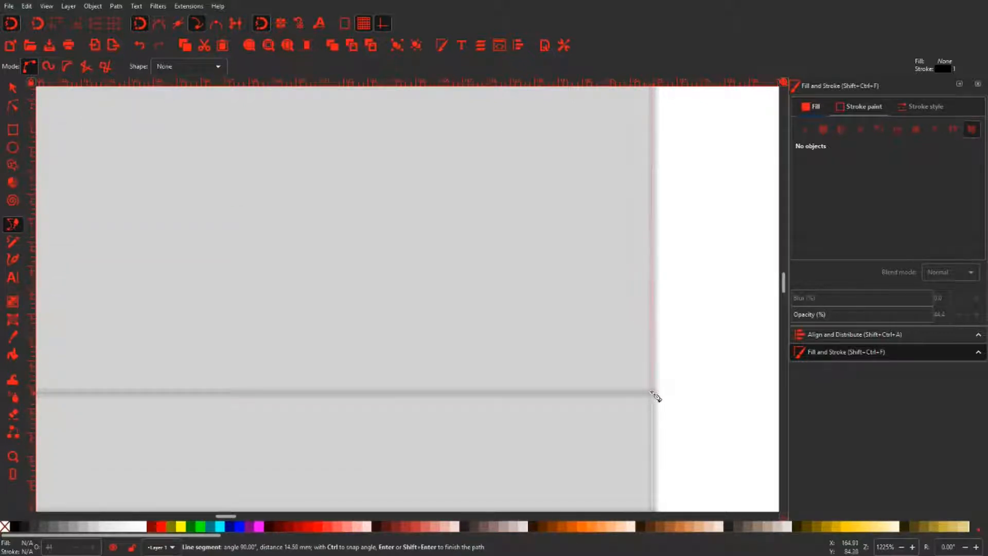
pyautogui.click(628, 392)
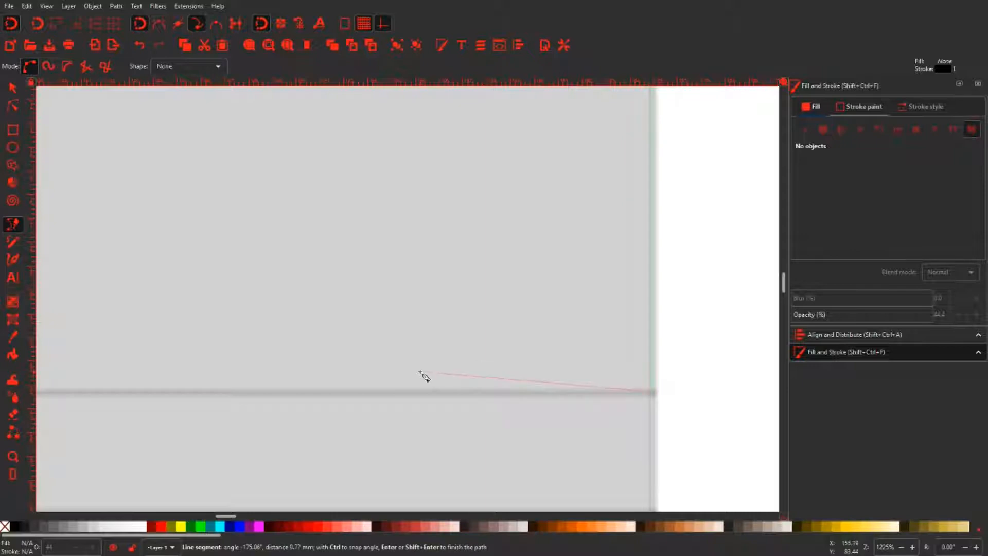
pyautogui.scroll(-4, 423, 376)
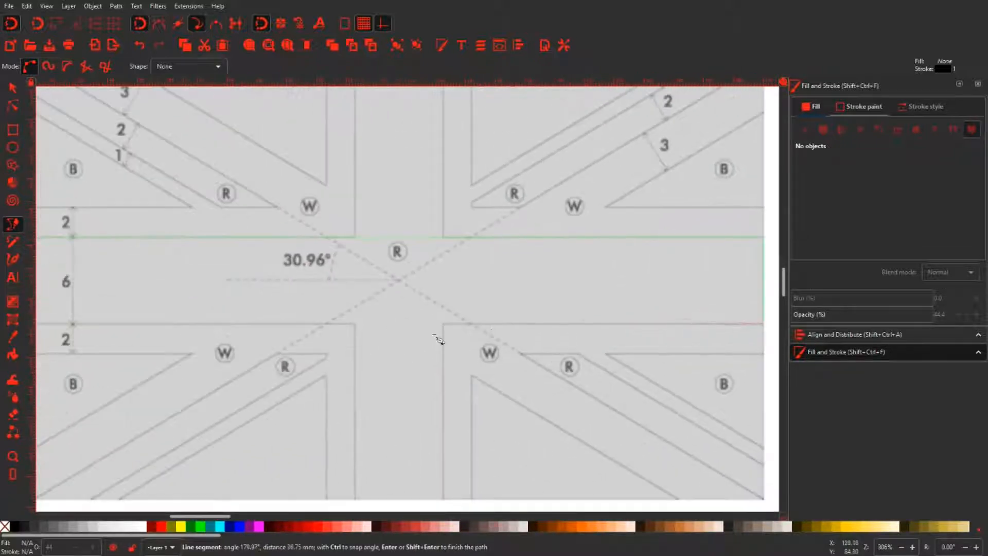
pyautogui.hscroll(-5, 439, 313)
pyautogui.scroll(1, 282, 331)
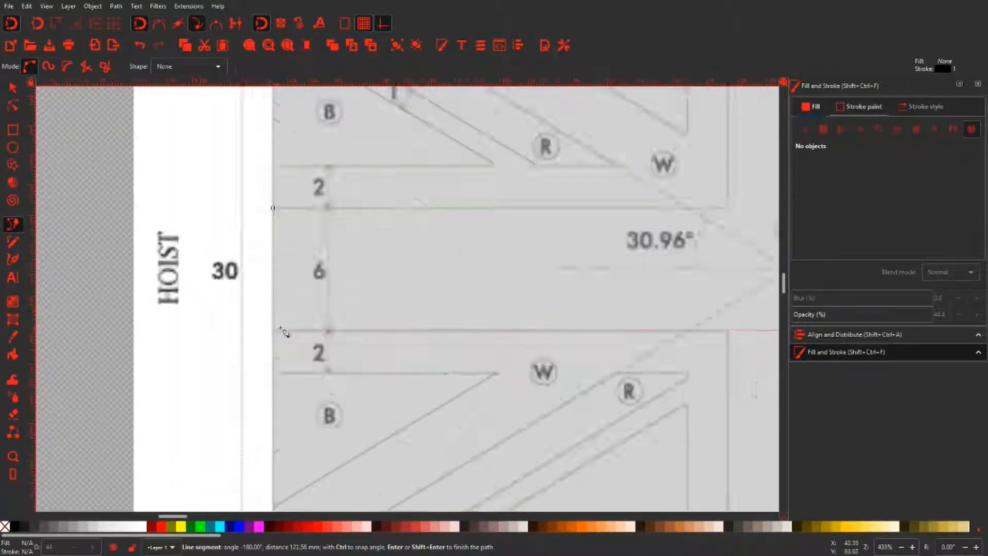
pyautogui.scroll(5, 282, 331)
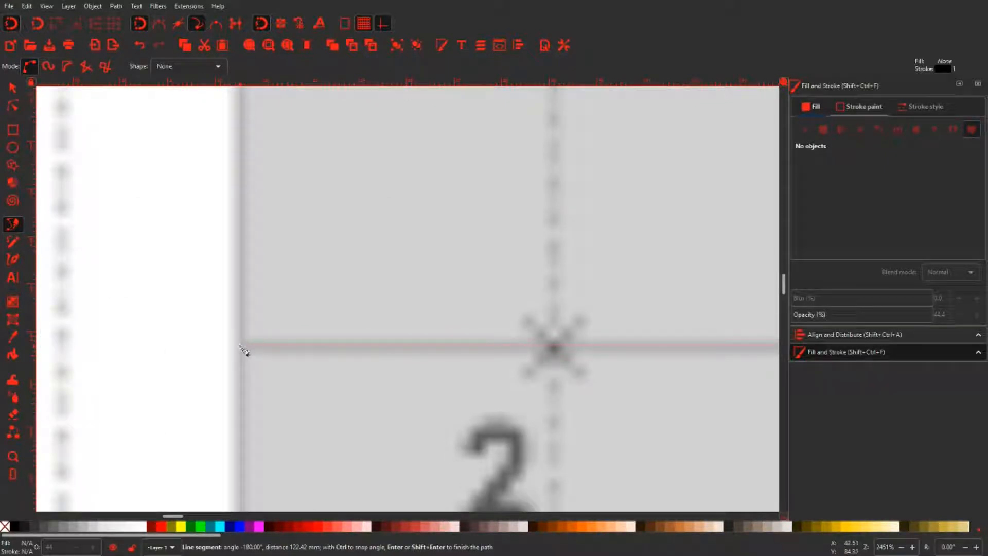
pyautogui.scroll(12, 242, 342)
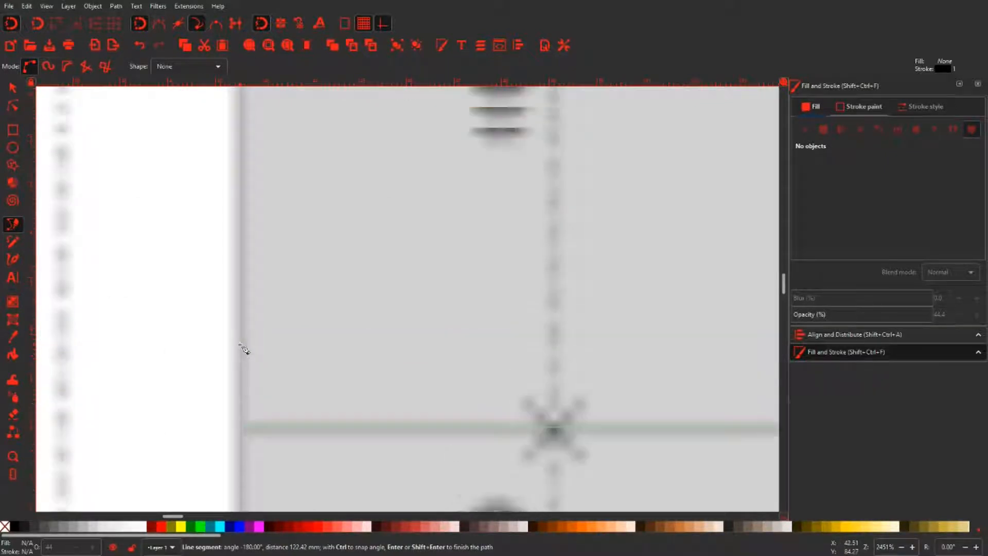
pyautogui.scroll(1, 239, 309)
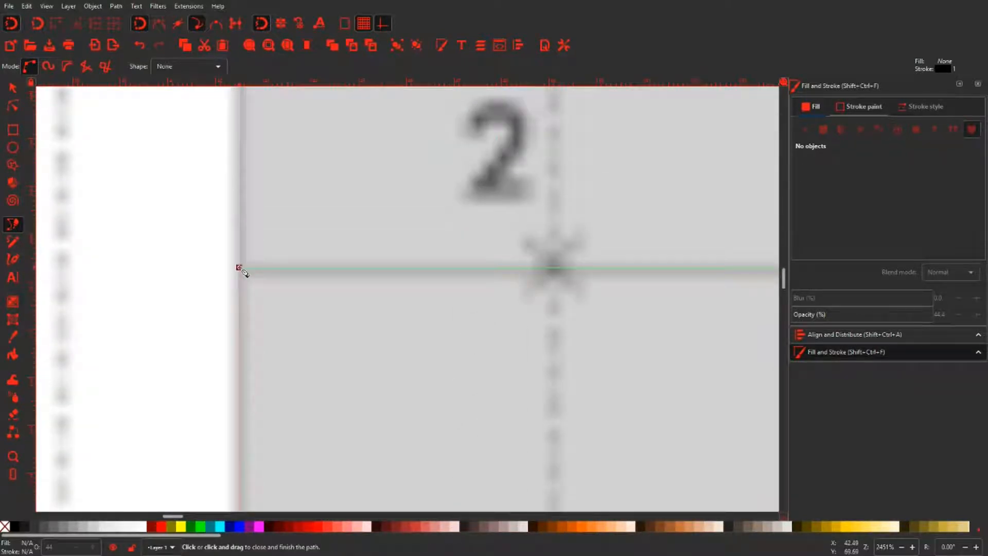
pyautogui.click(239, 268)
# Step: Remove the horizontal band's stroke and give it a flat red ff0000ff fill
pyautogui.scroll(-3, 305, 300)
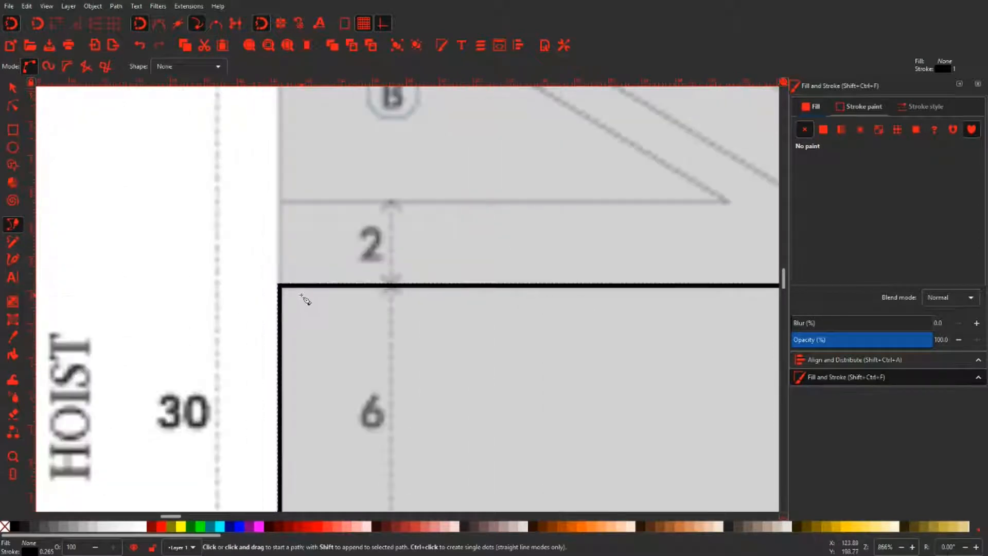
pyautogui.scroll(-1, 305, 299)
pyautogui.scroll(-2, 305, 299)
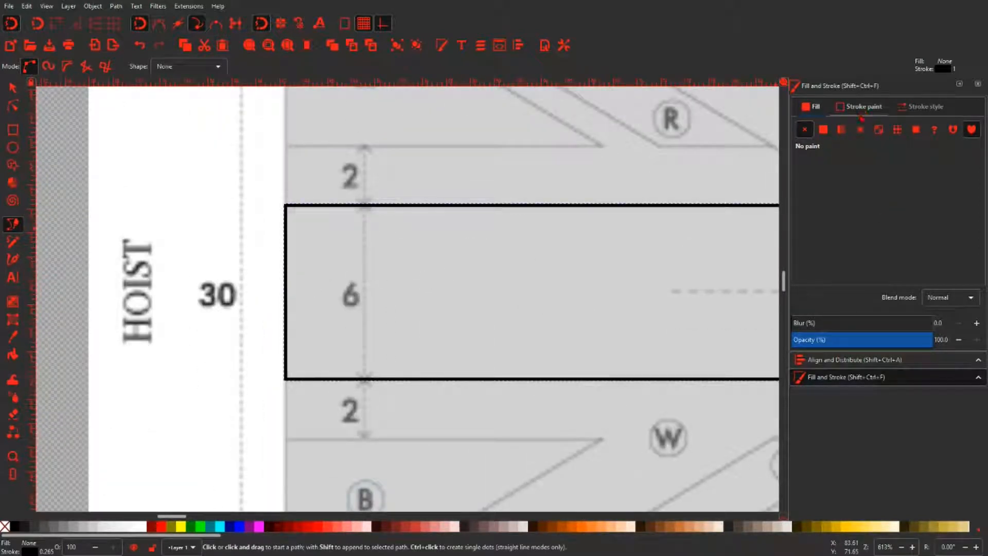
pyautogui.click(859, 108)
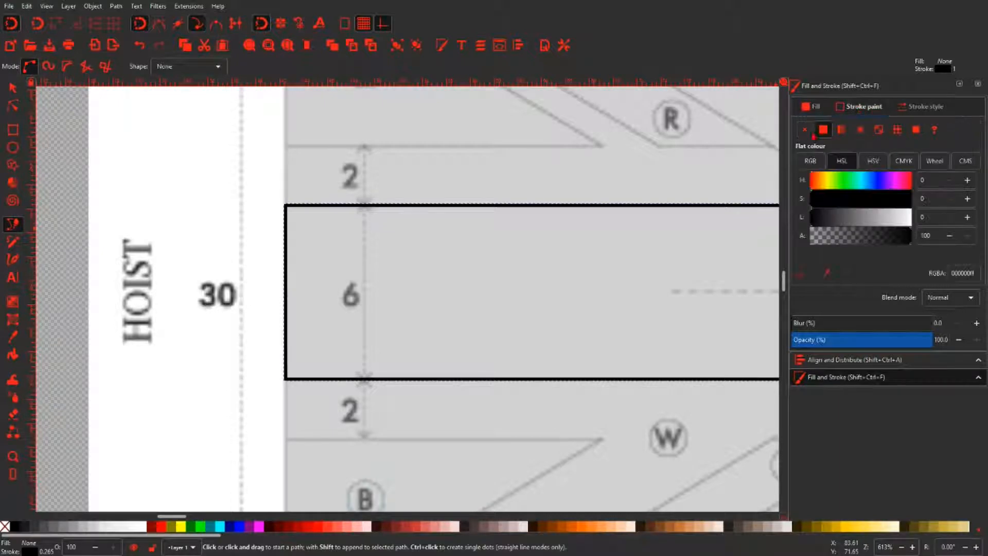
pyautogui.click(805, 129)
pyautogui.click(811, 111)
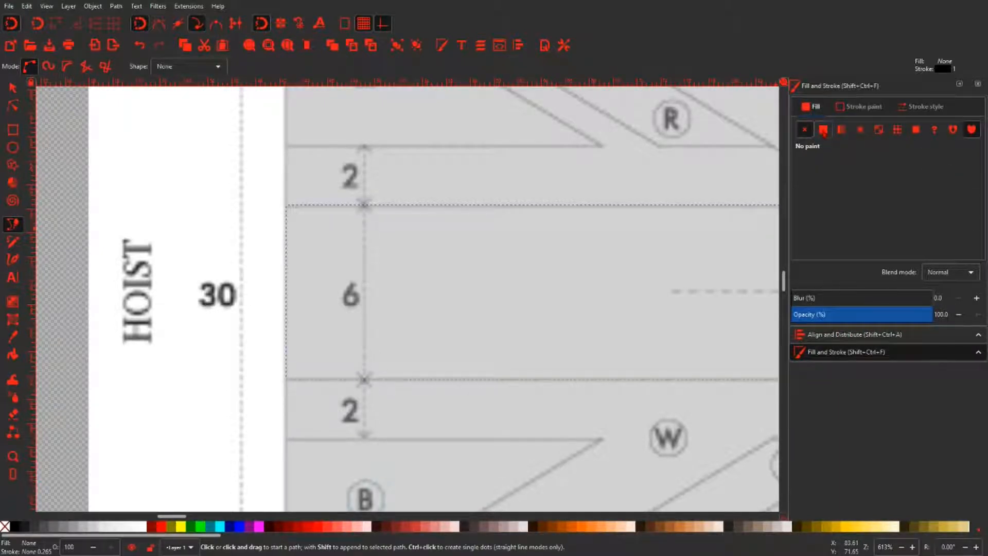
pyautogui.click(824, 130)
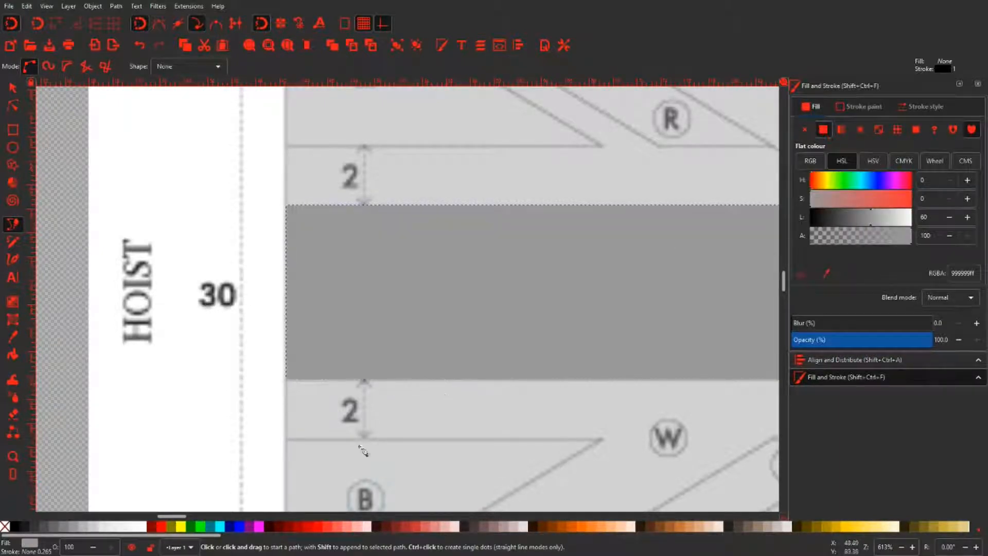
pyautogui.click(162, 526)
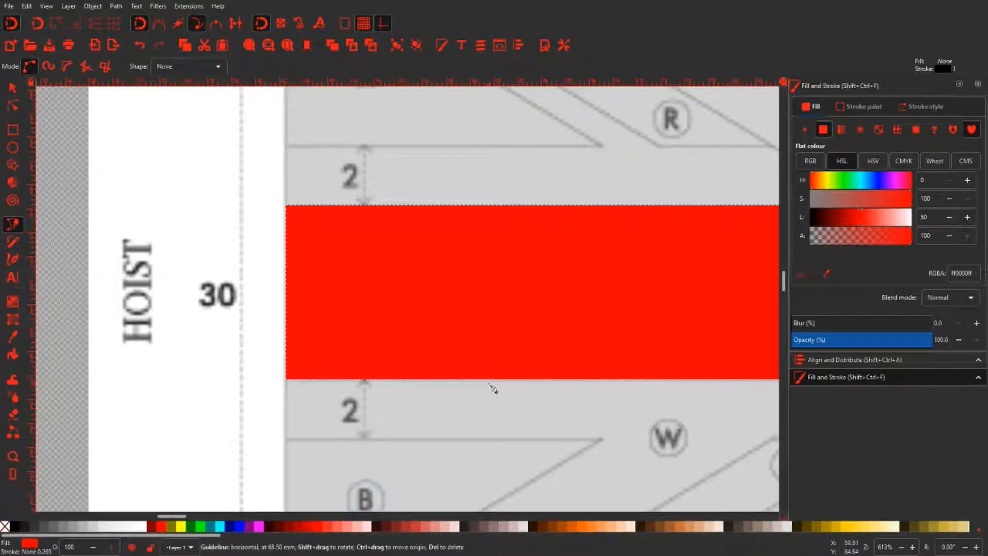
pyautogui.scroll(-2, 492, 385)
pyautogui.scroll(-1, 495, 388)
pyautogui.scroll(-1, 573, 392)
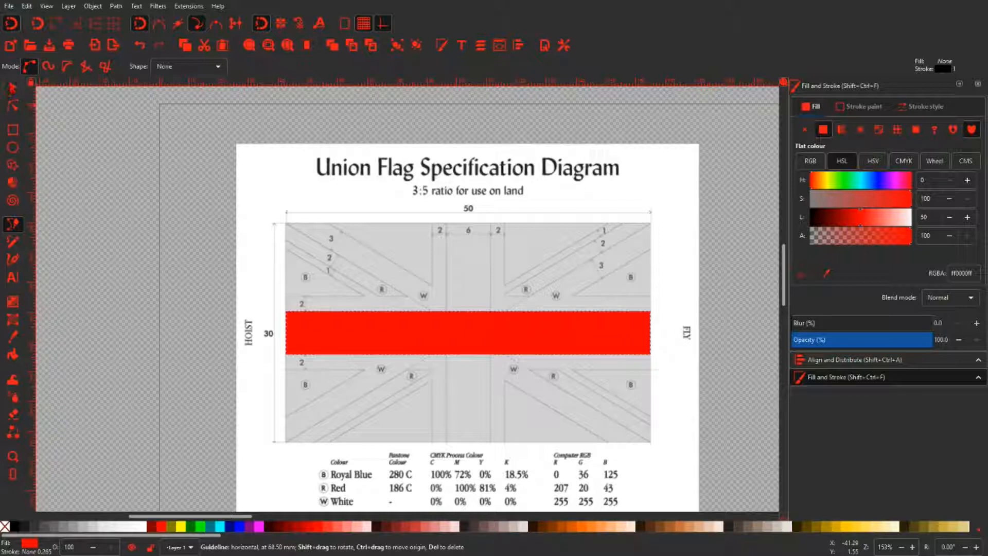
pyautogui.press('s')
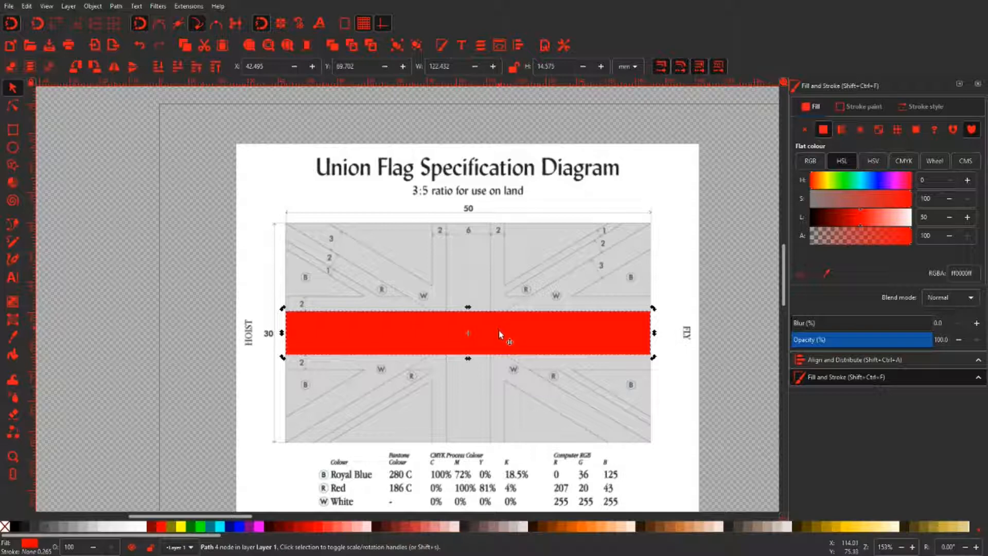
# Step: Duplicate the red horizontal band and rotate the copy 90° so it stands vertically across the flag
pyautogui.hotkey('ctrl', 'd')
pyautogui.moveTo(499, 334); pyautogui.dragTo(498, 289)
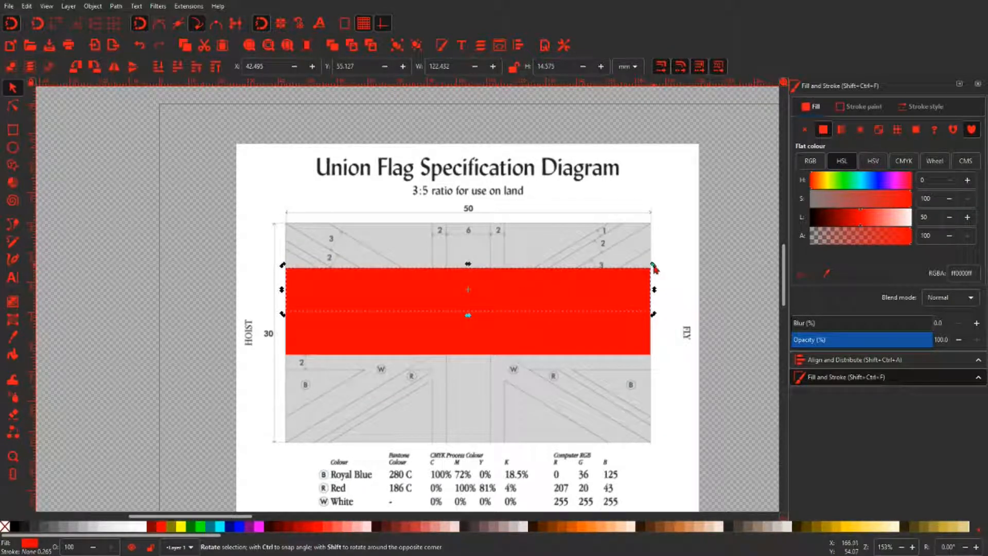
pyautogui.moveTo(654, 266); pyautogui.dragTo(466, 239)
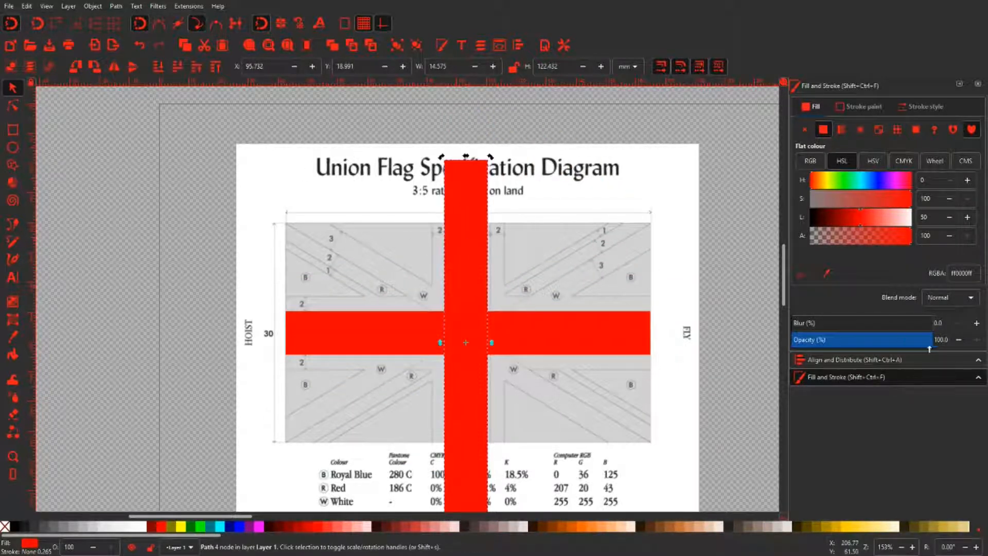
# Step: Lower the vertical band's opacity to 39% and align it with the diagram's 6-unit central column
pyautogui.moveTo(931, 345); pyautogui.dragTo(847, 348)
pyautogui.scroll(4, 519, 305)
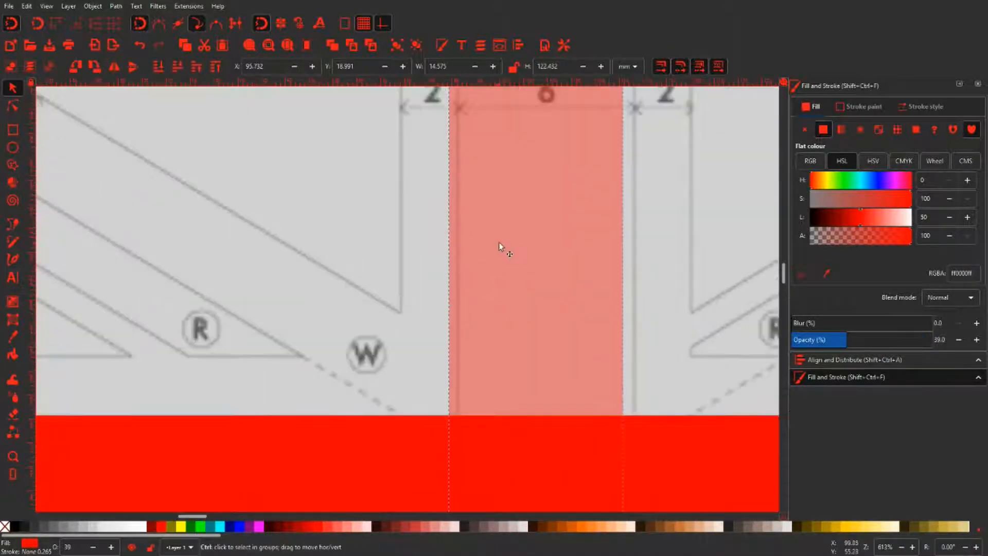
pyautogui.moveTo(498, 242); pyautogui.dragTo(511, 268)
pyautogui.scroll(3, 512, 267)
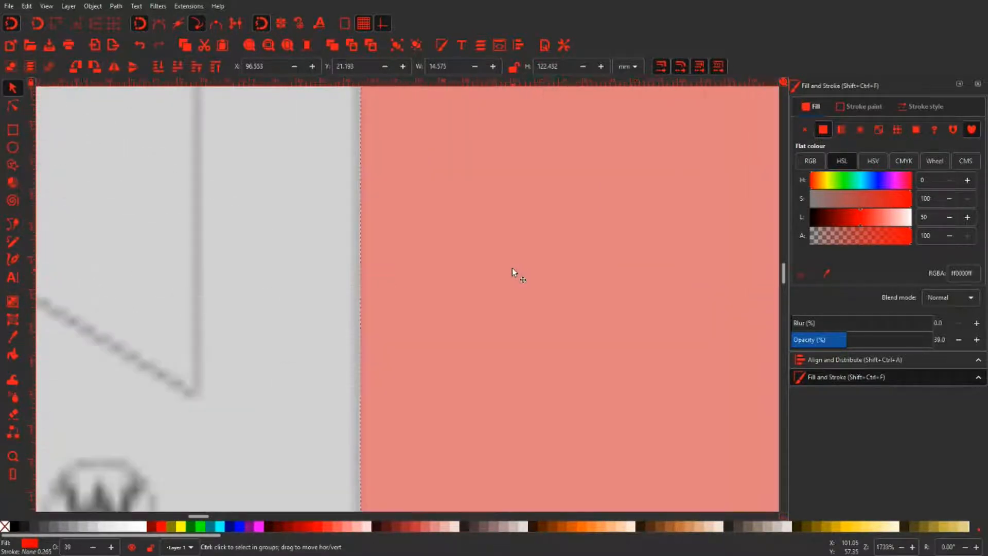
# Step: Shorten the vertical band from its upper end so it meets the grey flag area's upper border
pyautogui.scroll(-4, 514, 275)
pyautogui.scroll(5, 465, 252)
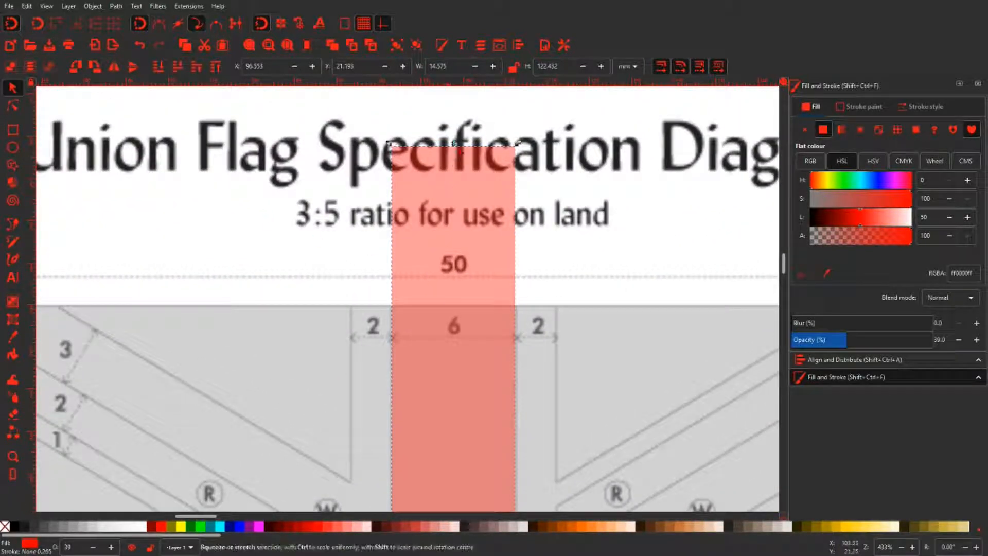
pyautogui.moveTo(455, 144); pyautogui.dragTo(458, 273)
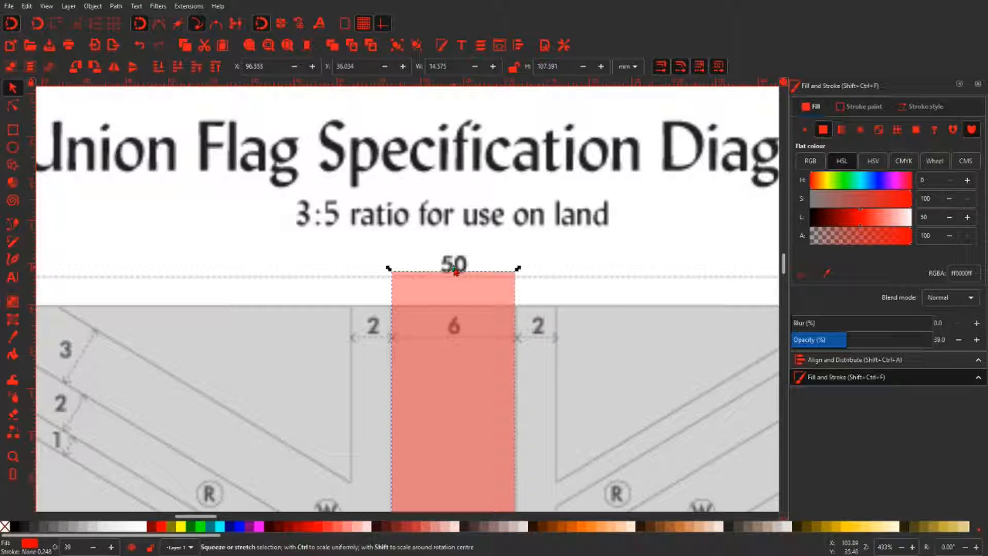
pyautogui.moveTo(455, 272); pyautogui.dragTo(454, 305)
pyautogui.scroll(5, 461, 310)
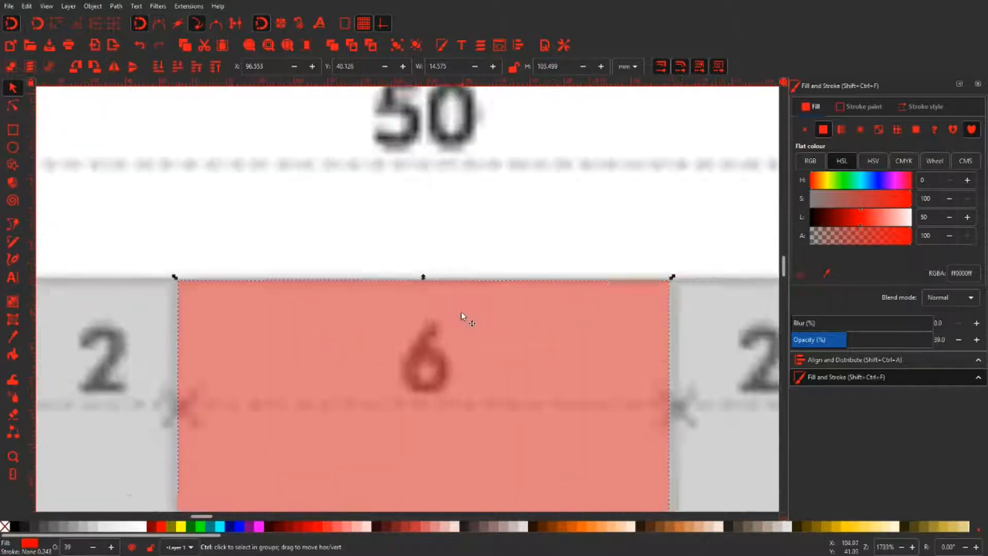
pyautogui.moveTo(406, 264); pyautogui.dragTo(406, 265)
pyautogui.scroll(-5, 406, 265)
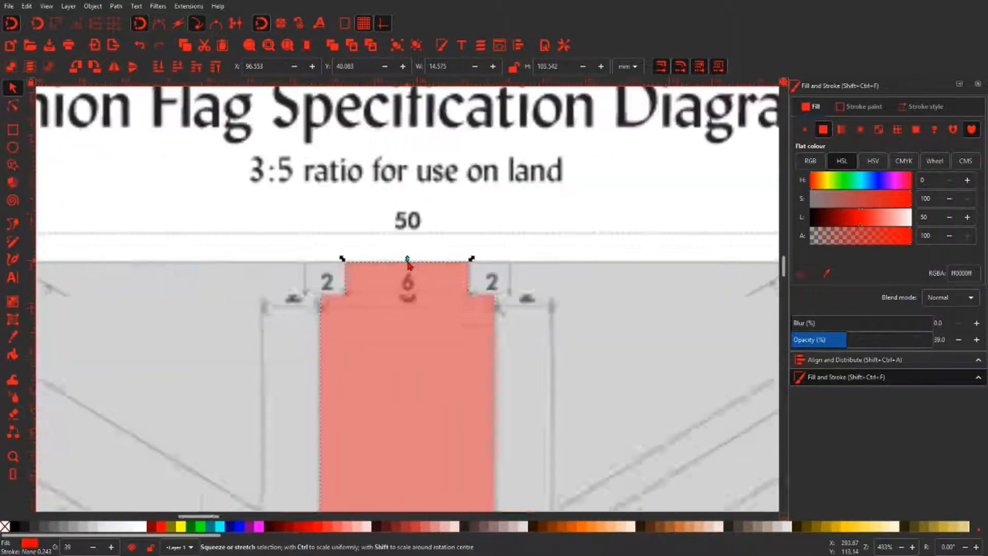
# Step: Shorten the vertical band from its lower end to the flag's lower border, making it about 73.5 mm high
pyautogui.scroll(-10, 407, 264)
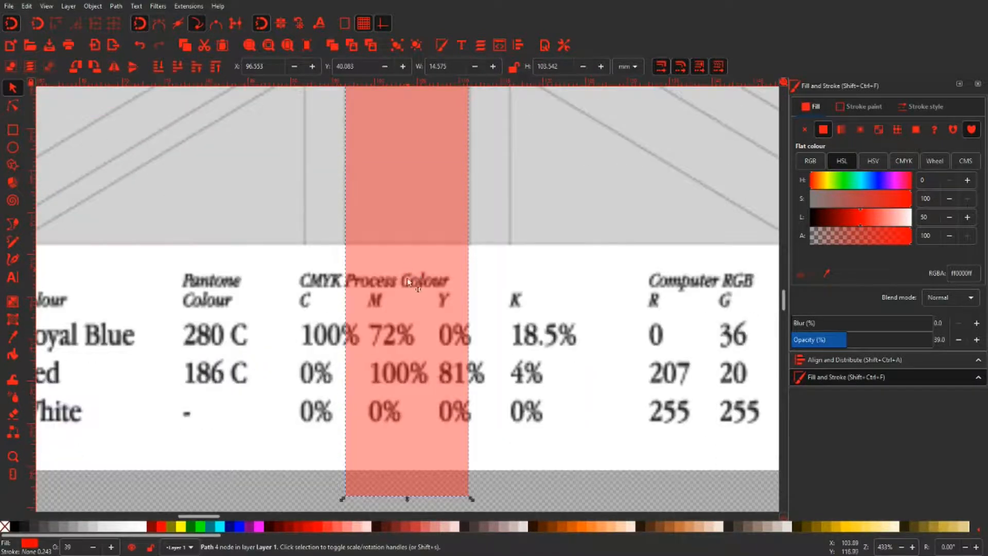
pyautogui.moveTo(407, 499); pyautogui.dragTo(401, 252)
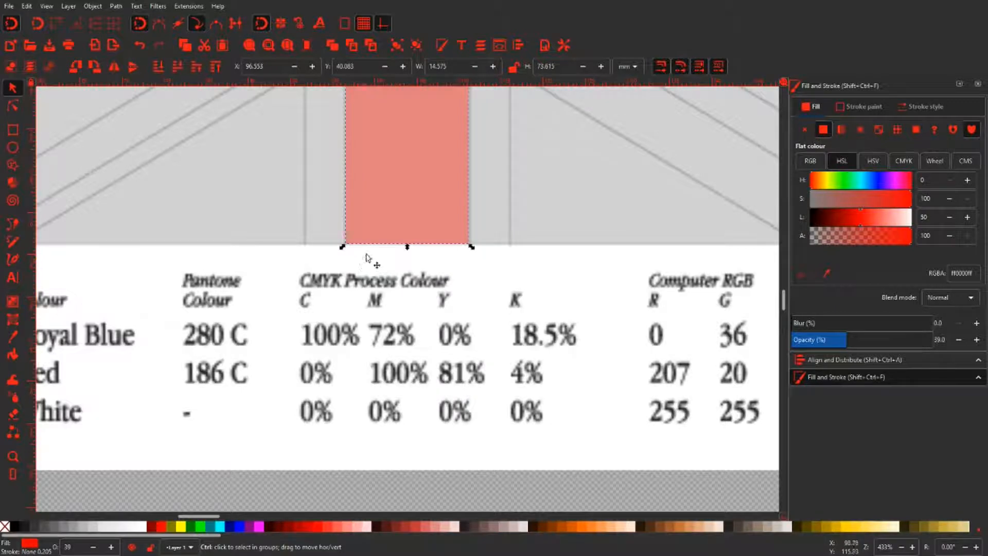
pyautogui.scroll(5, 382, 241)
pyautogui.moveTo(507, 285); pyautogui.dragTo(509, 284)
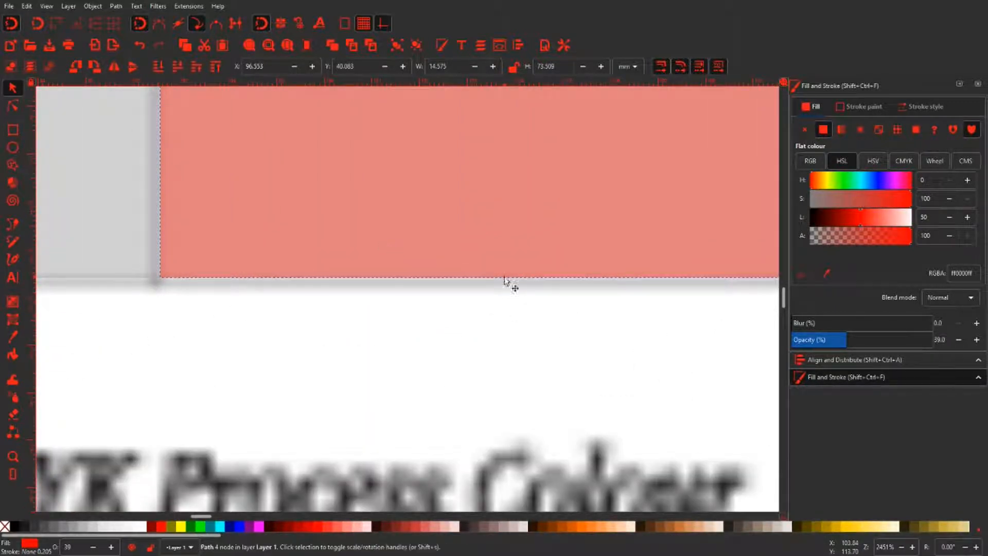
pyautogui.click(498, 362)
pyautogui.scroll(-4, 481, 358)
pyautogui.scroll(-5, 475, 348)
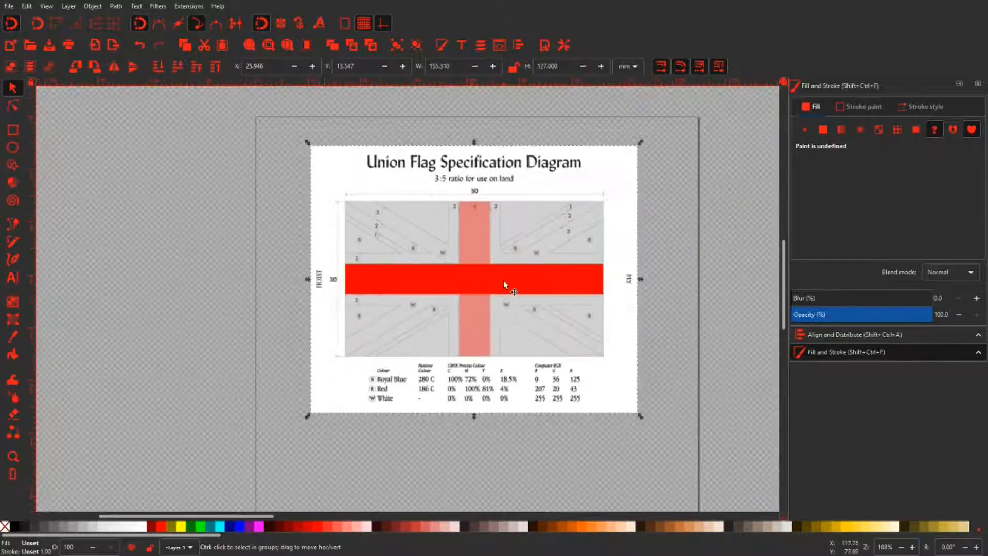
# Step: Restore the vertical band's opacity to 100% and deselect it
pyautogui.click(489, 320)
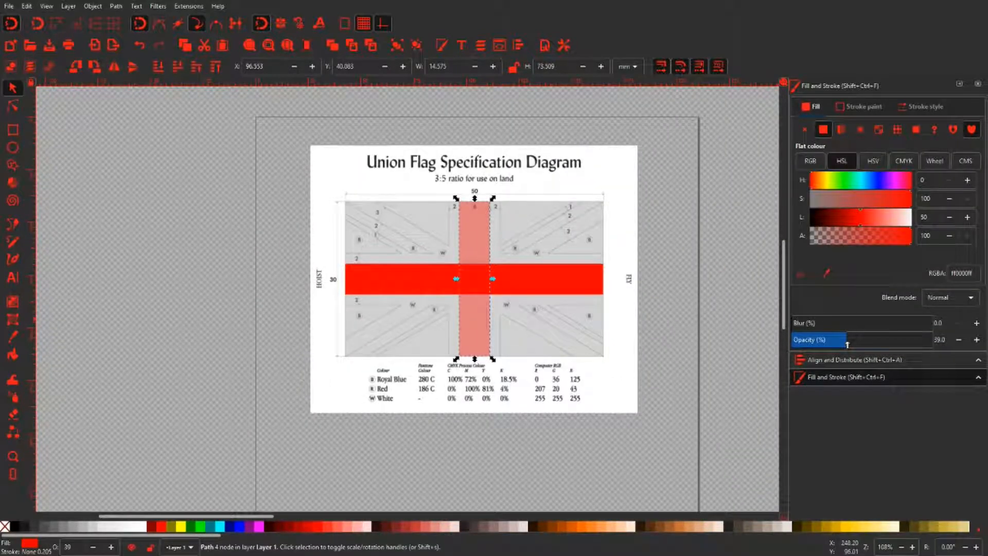
pyautogui.moveTo(847, 343); pyautogui.dragTo(932, 341)
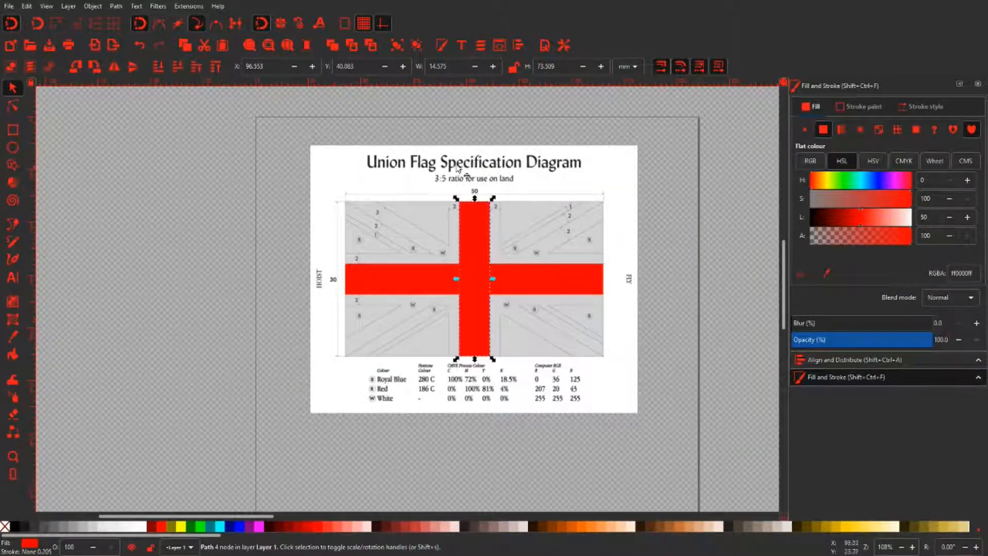
pyautogui.click(426, 141)
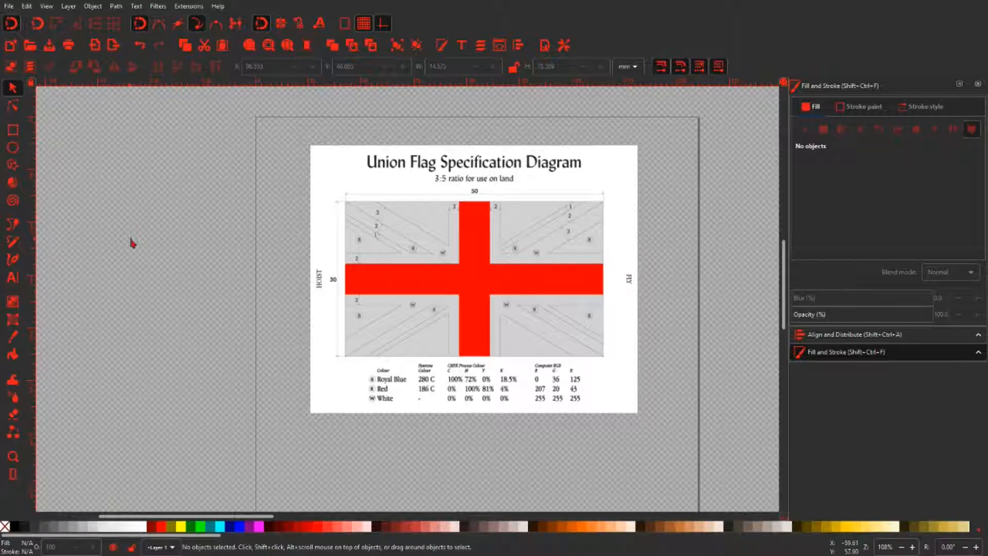
# Step: Trace the red diagonal stripe in the upper fly quarter with the Pen tool as a closed path, about 49 by 25 mm overall
pyautogui.press('b')
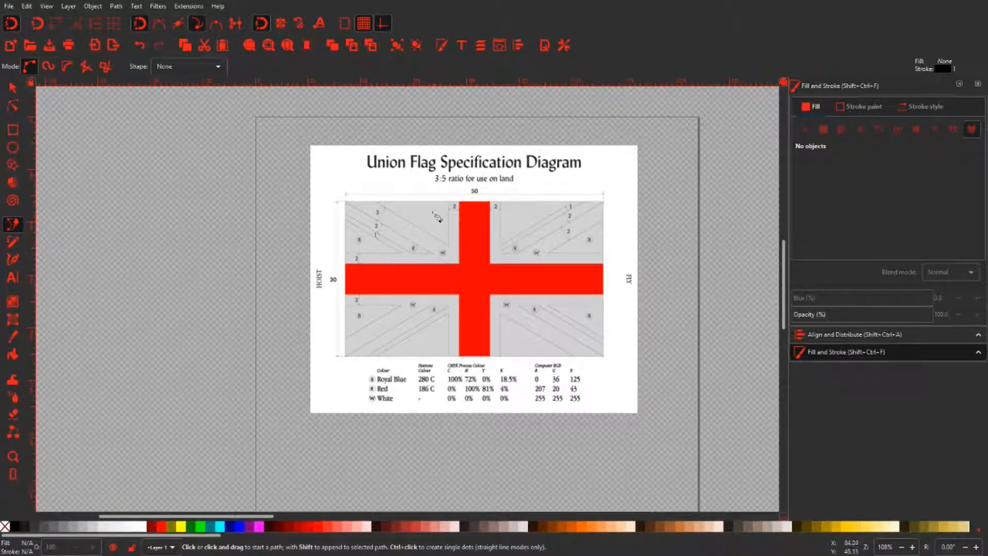
pyautogui.scroll(6, 614, 203)
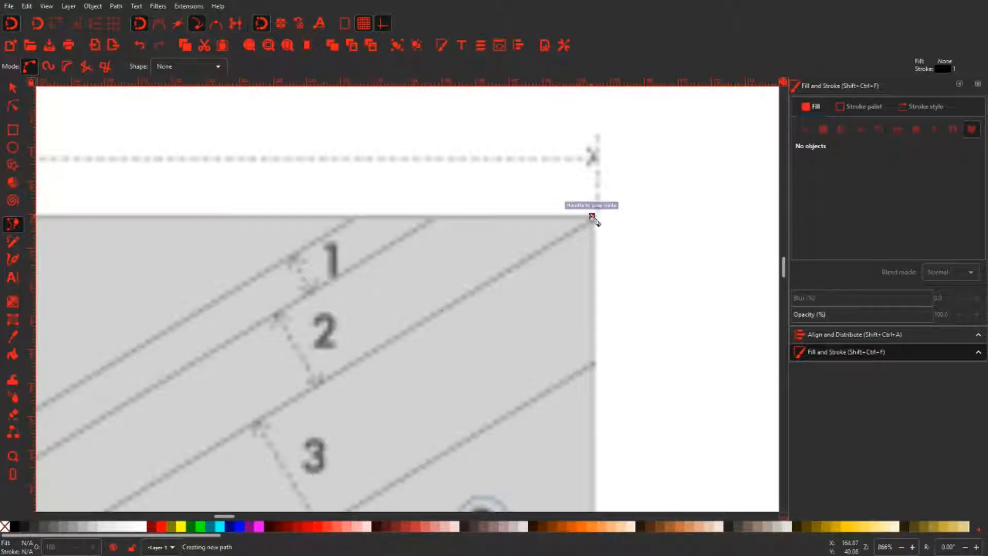
pyautogui.click(593, 221)
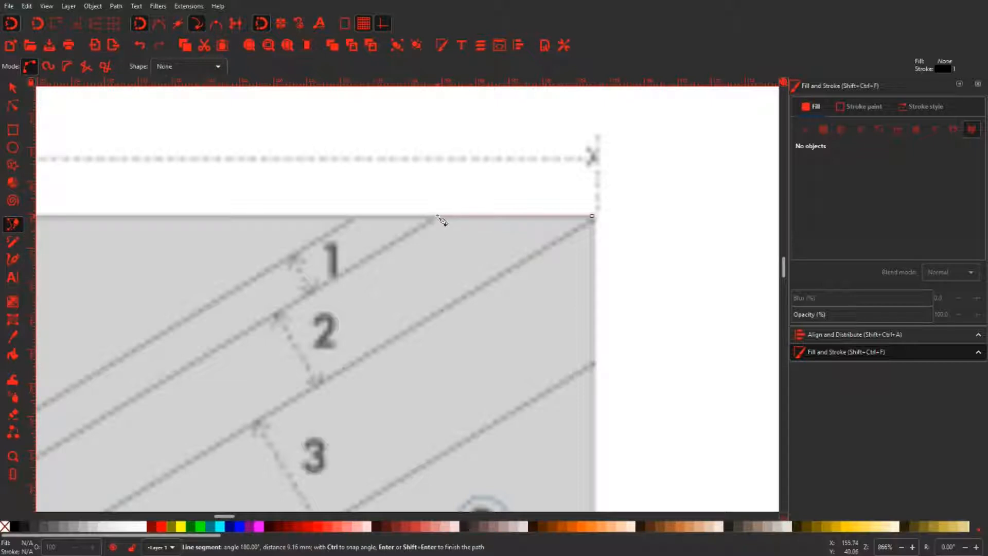
pyautogui.moveTo(305, 309); pyautogui.dragTo(539, 140)
pyautogui.moveTo(305, 279); pyautogui.dragTo(467, 183)
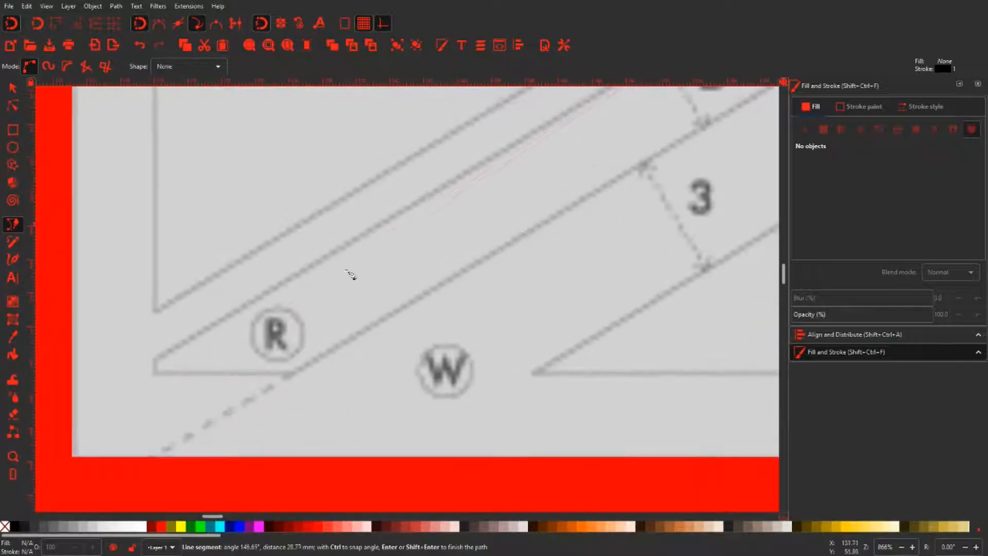
pyautogui.click(155, 363)
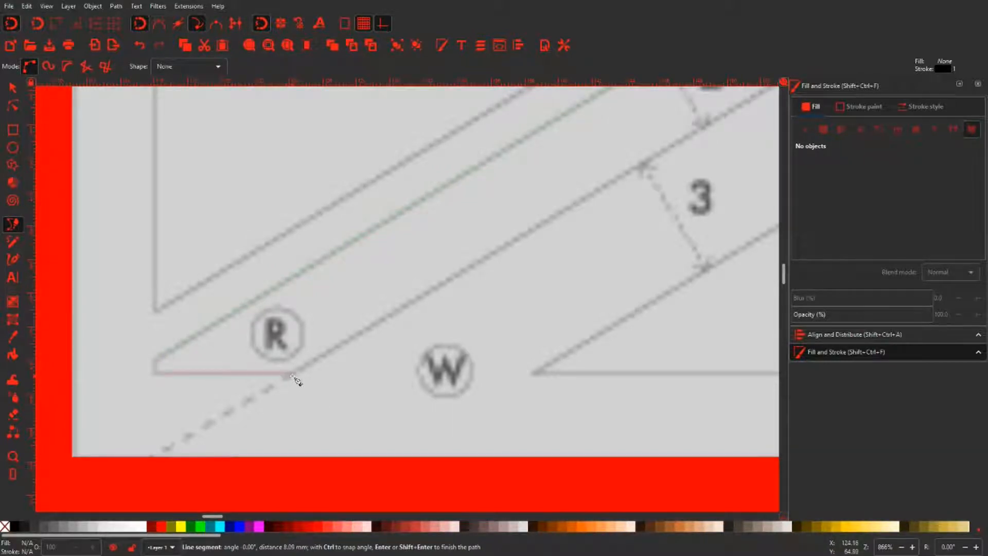
pyautogui.scroll(-3, 296, 379)
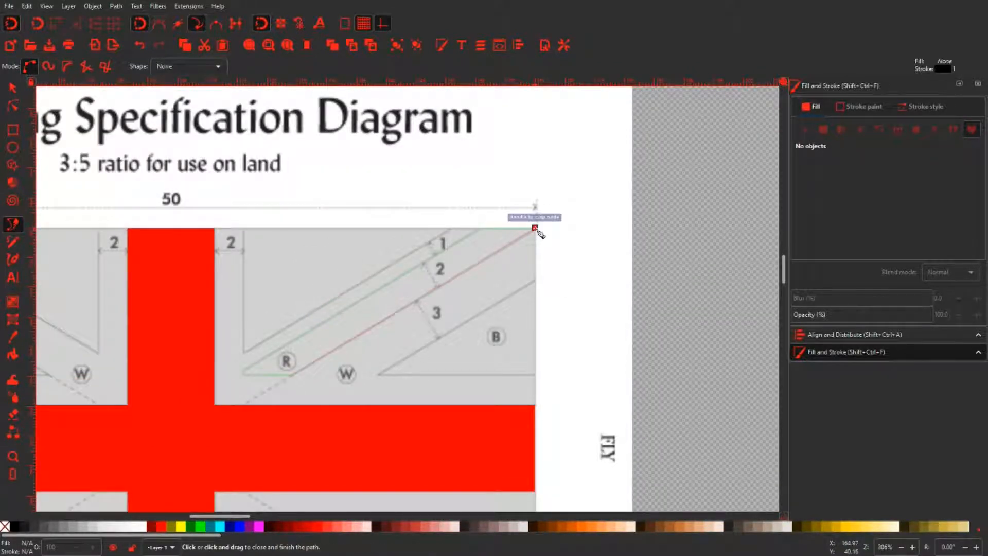
pyautogui.scroll(4, 539, 233)
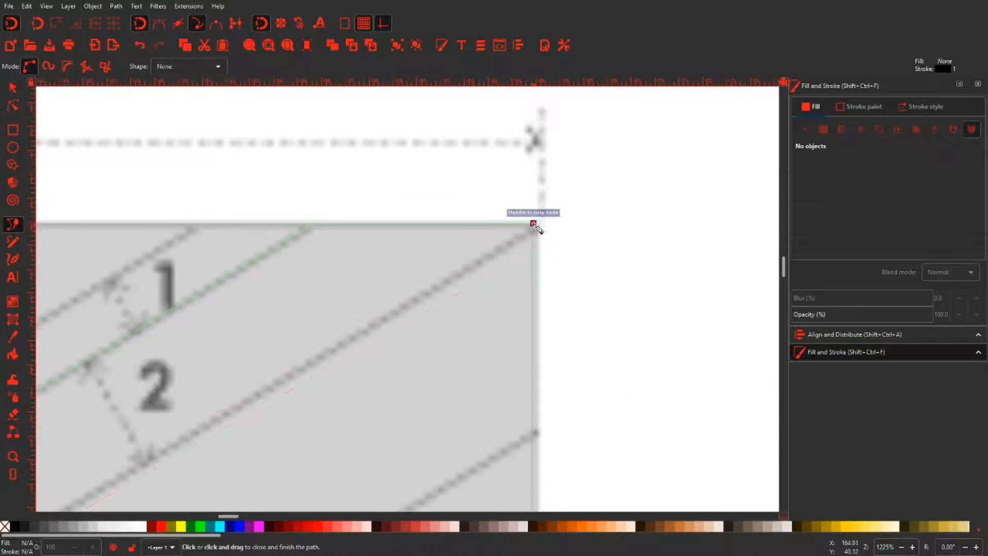
pyautogui.click(534, 224)
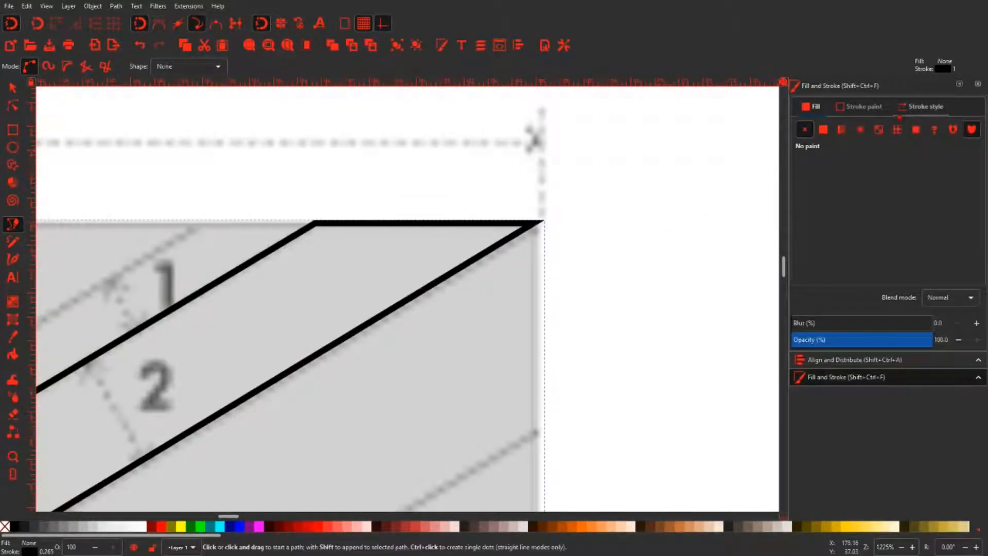
# Step: Remove the diagonal stripe's stroke and give it a flat red ff0000ff fill
pyautogui.click(865, 107)
pyautogui.click(804, 129)
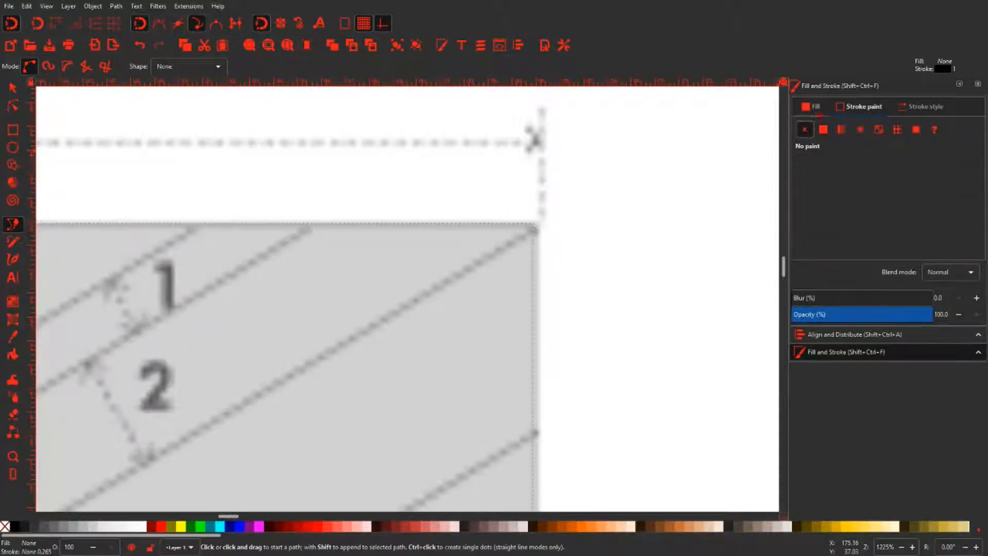
pyautogui.click(814, 110)
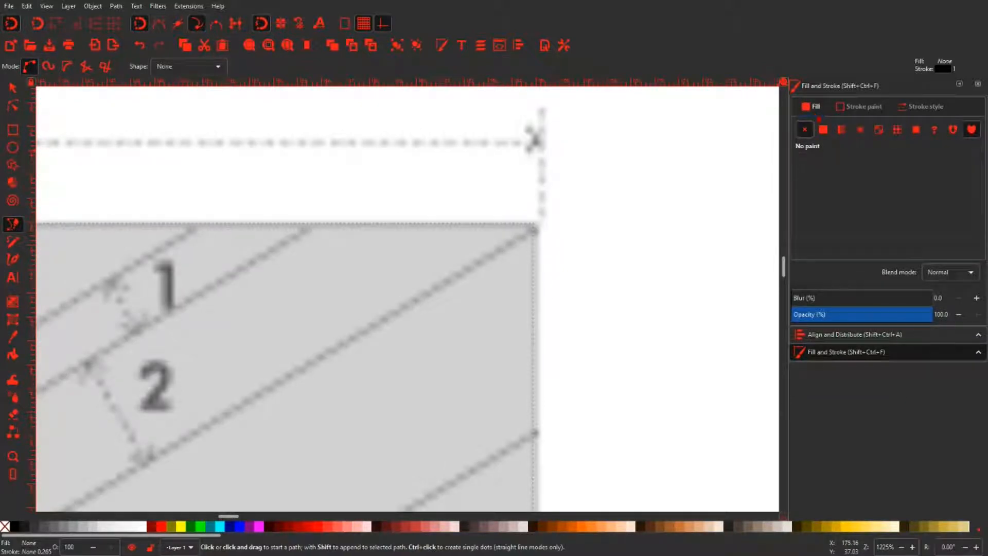
pyautogui.click(161, 526)
pyautogui.scroll(-4, 330, 416)
pyautogui.scroll(-5, 309, 406)
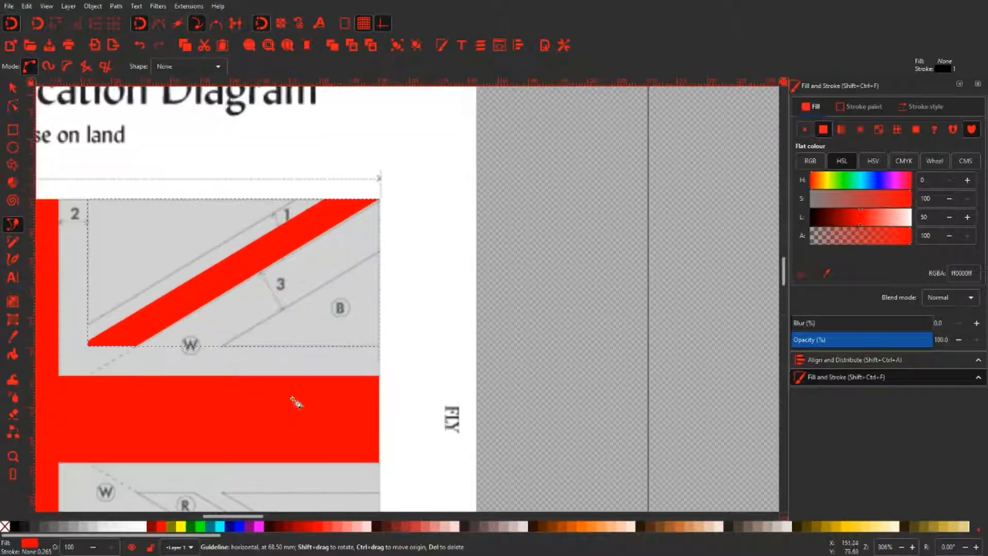
pyautogui.scroll(-2, 438, 333)
pyautogui.moveTo(437, 331); pyautogui.dragTo(581, 265)
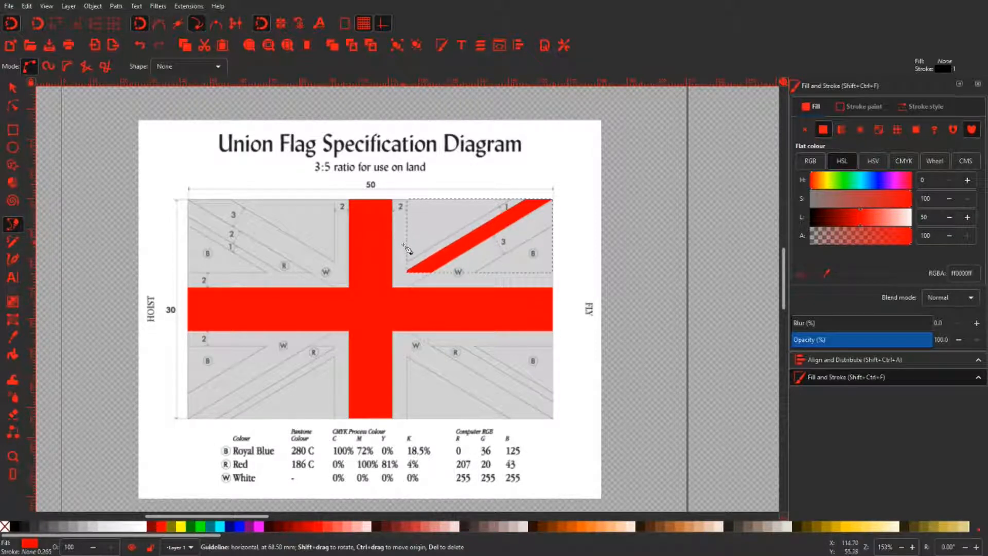
pyautogui.press('s')
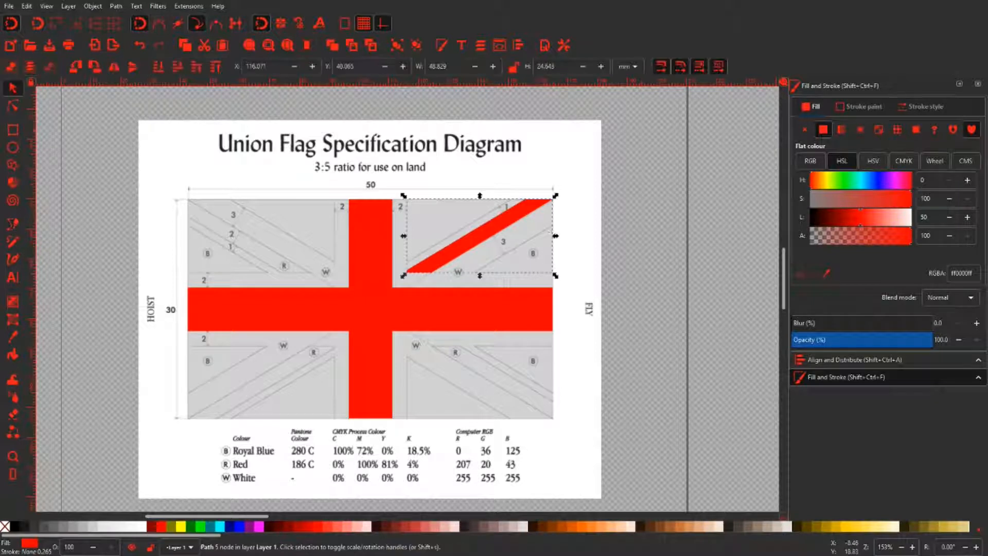
pyautogui.click(477, 236)
pyautogui.moveTo(480, 236); pyautogui.dragTo(472, 256)
pyautogui.hotkey('ctrl', 'd')
pyautogui.moveTo(557, 273); pyautogui.dragTo(620, 214)
pyautogui.press('Delete')
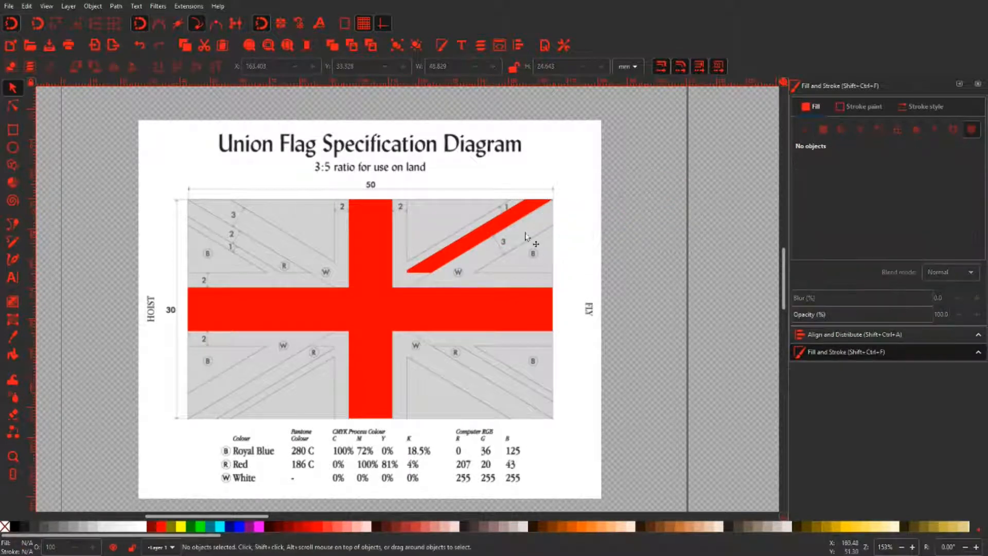
pyautogui.click(488, 235)
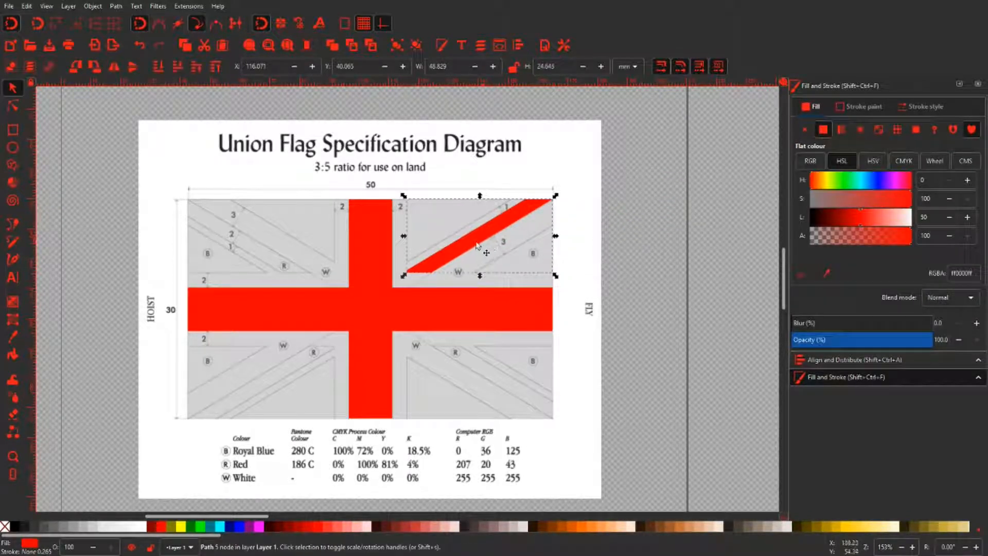
pyautogui.moveTo(484, 242); pyautogui.dragTo(601, 232)
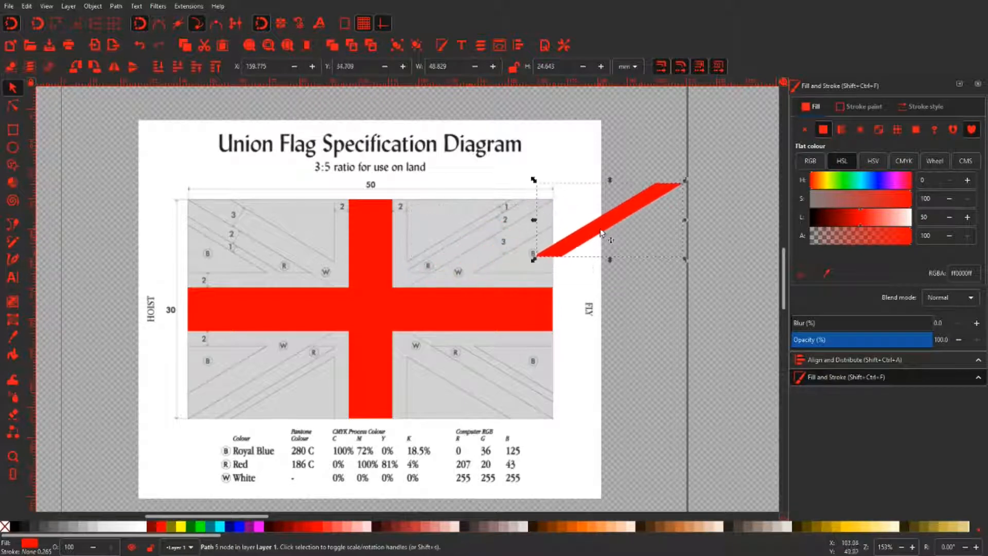
pyautogui.click(663, 195)
pyautogui.hotkey('ctrl', 'z')
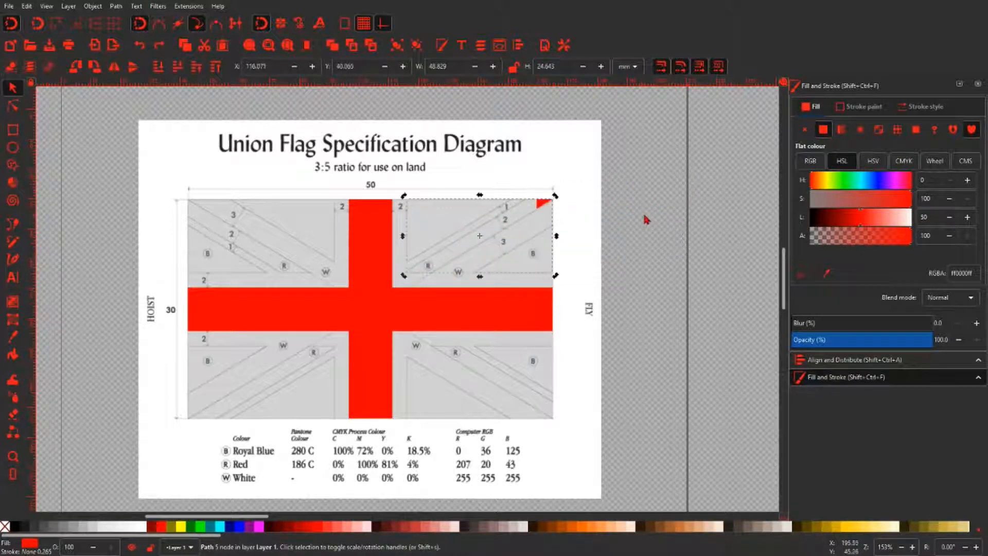
# Step: Duplicate the upper fly diagonal stripe, move the copy out past the fly edge, and flip it vertically and horizontally
pyautogui.scroll(1, 491, 227)
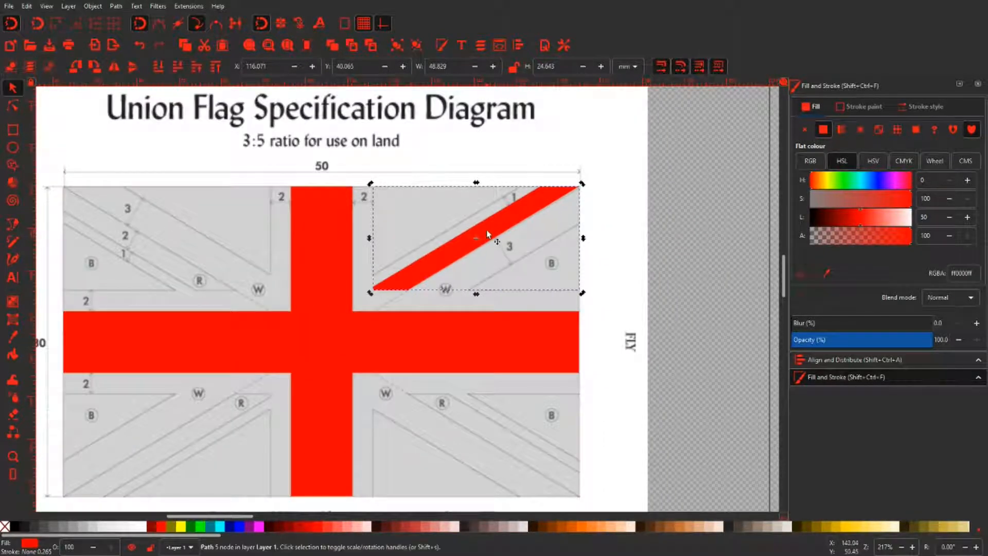
pyautogui.moveTo(486, 233); pyautogui.dragTo(630, 236)
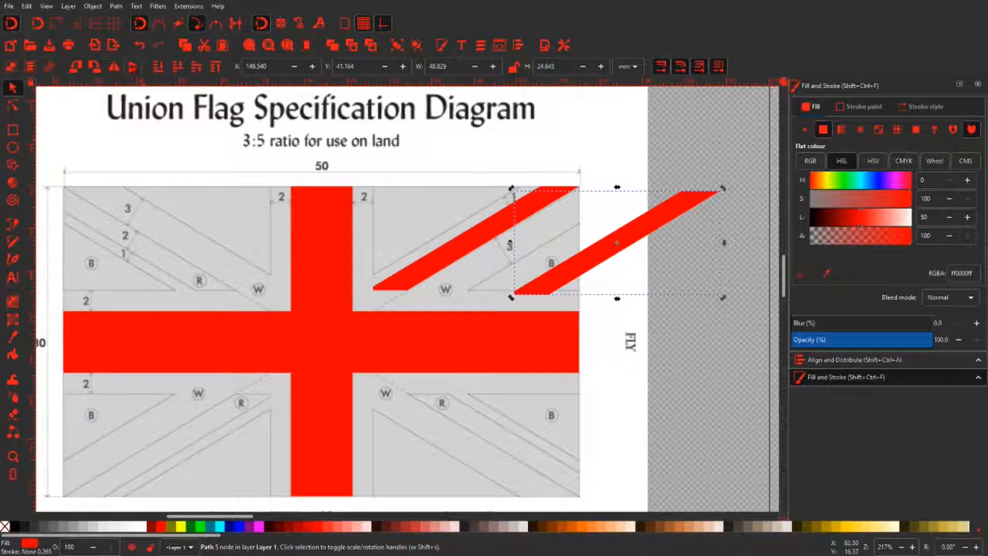
pyautogui.click(132, 66)
pyautogui.click(113, 68)
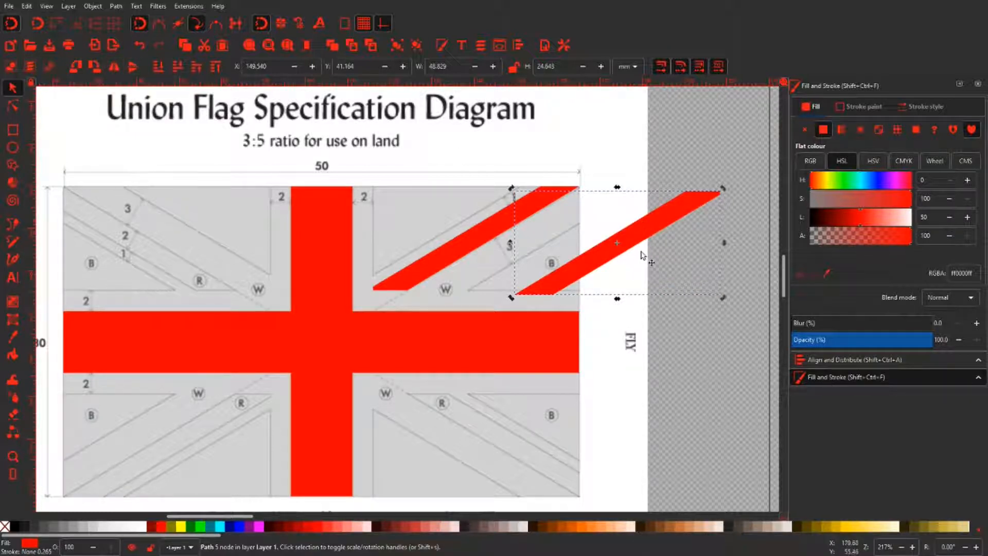
# Step: Move the flipped stripe copy into the lower hoist quarter, snap it to the flag's bottom hoist corner, and deselect it
pyautogui.moveTo(625, 247); pyautogui.dragTo(318, 336)
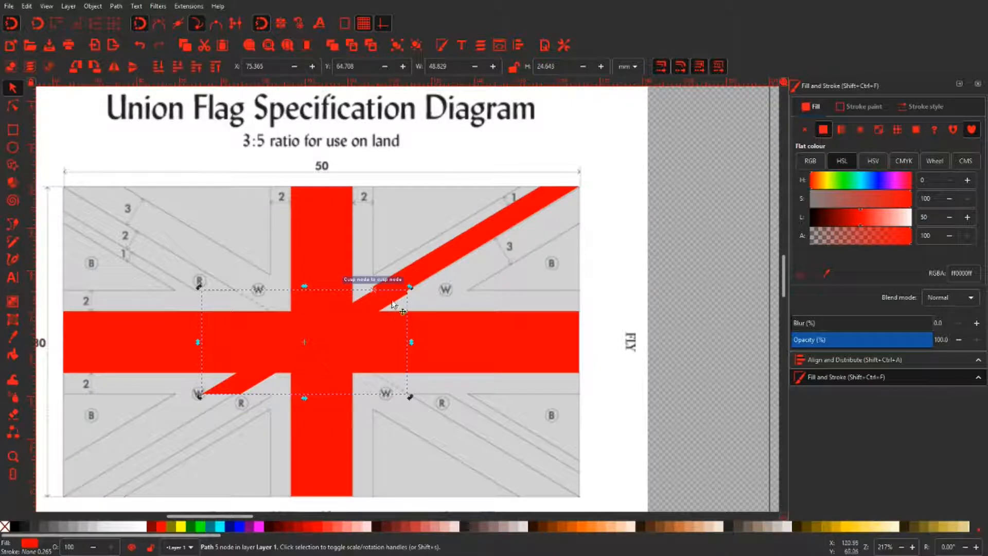
pyautogui.moveTo(383, 315); pyautogui.dragTo(260, 428)
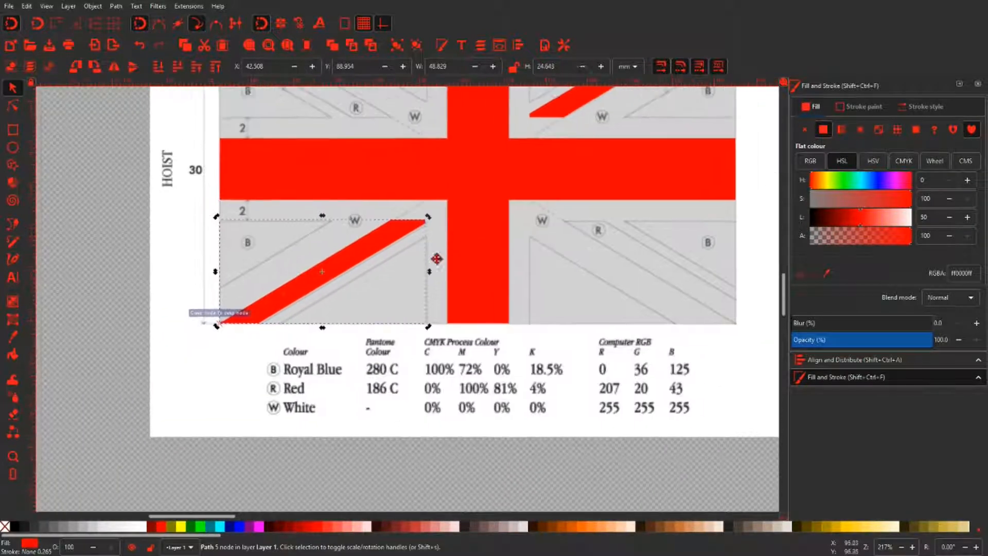
pyautogui.scroll(-8, 295, 413)
pyautogui.hscroll(-7, 295, 412)
pyautogui.moveTo(341, 276); pyautogui.dragTo(343, 270)
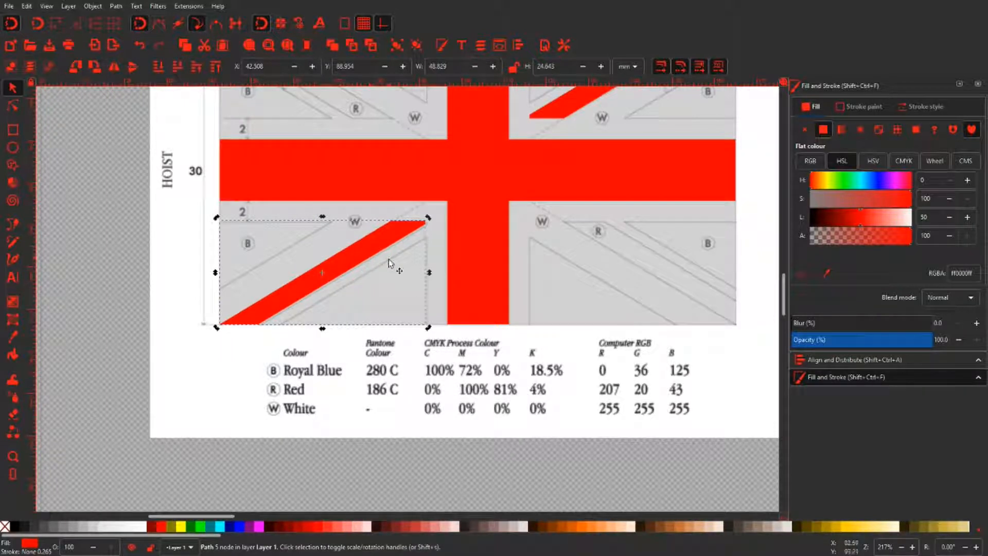
pyautogui.click(258, 345)
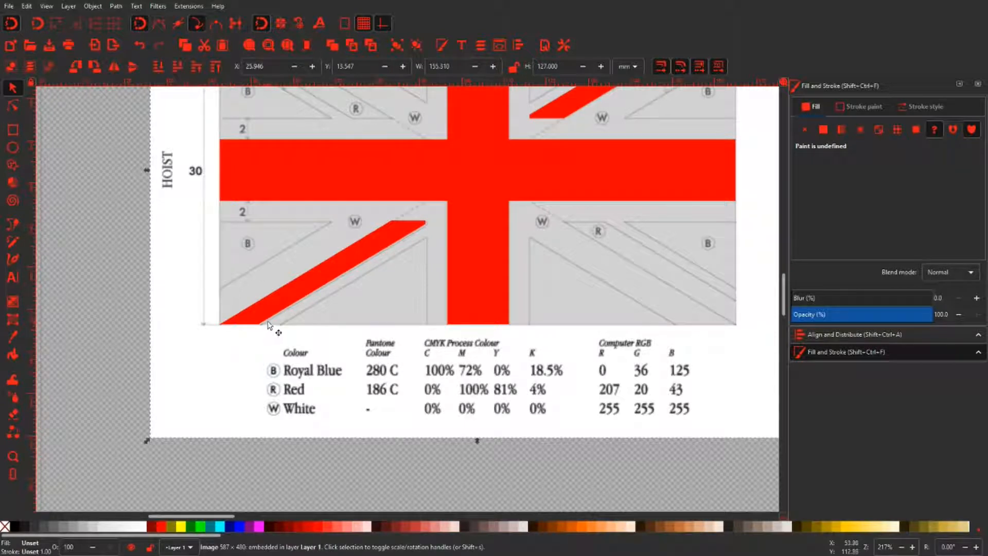
# Step: Trace the red diagonal stripe in the upper hoist quarter with the Pen tool as a closed path, about 41 by 25 mm overall
pyautogui.press('b')
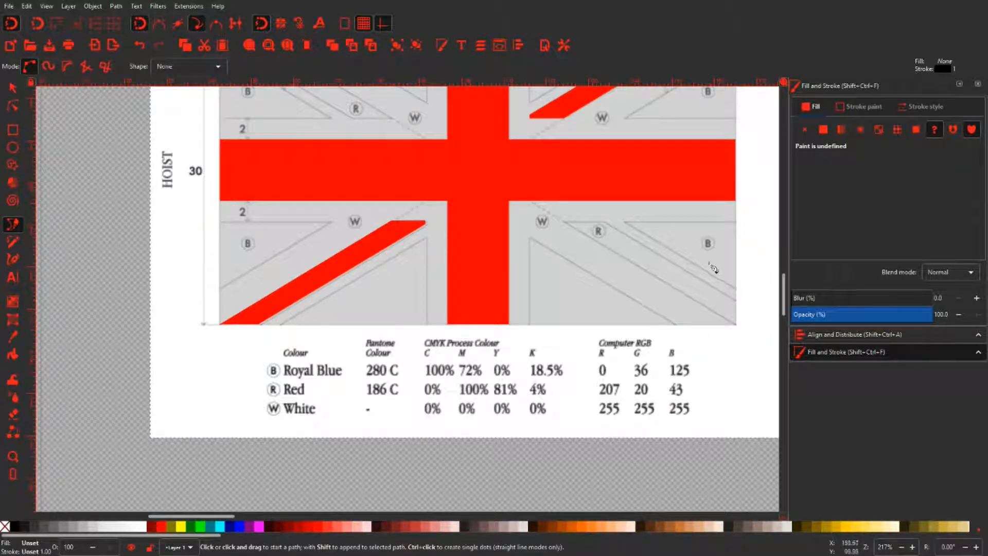
pyautogui.scroll(5, 335, 206)
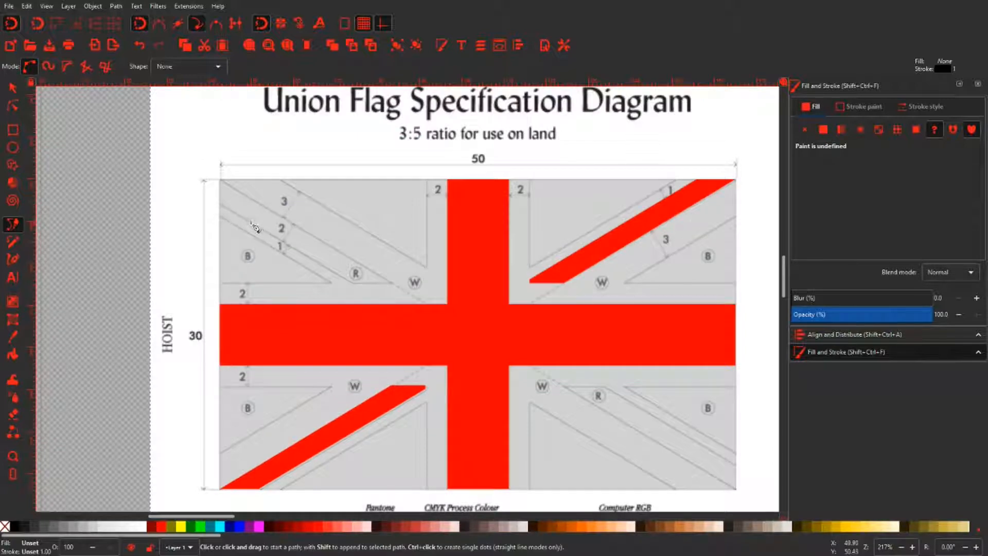
pyautogui.keyDown('ctrl'); pyautogui.scroll(4, 226, 191); pyautogui.keyUp('ctrl')
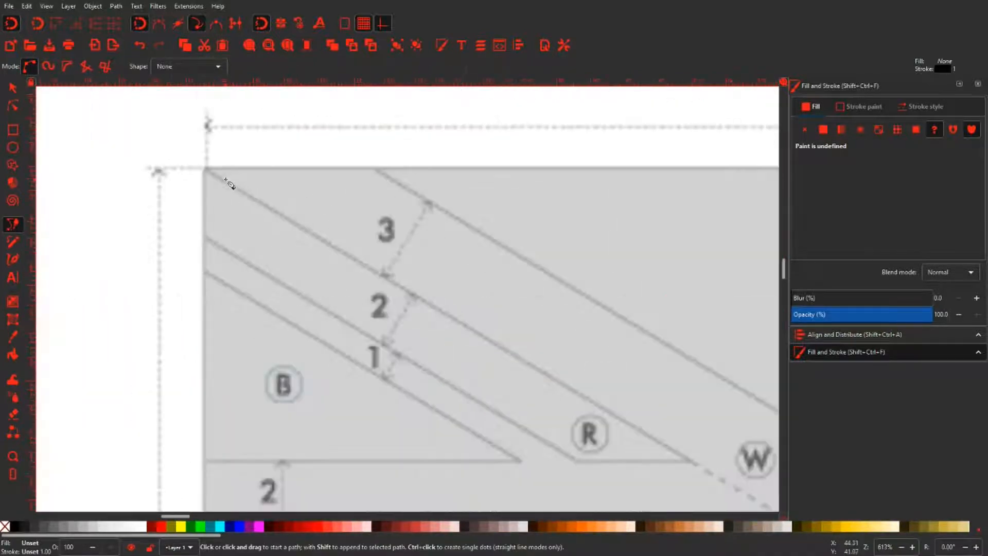
pyautogui.click(196, 163)
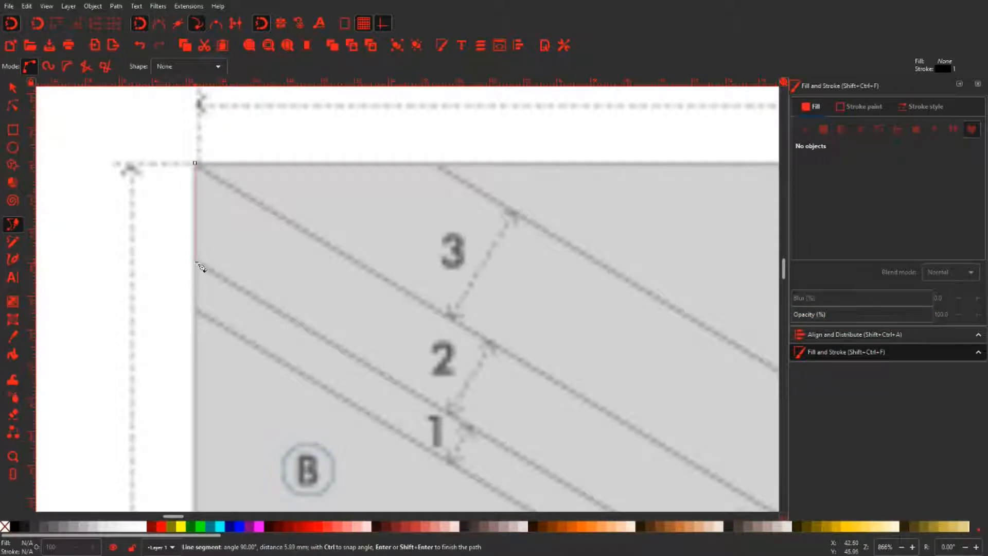
pyautogui.click(195, 260)
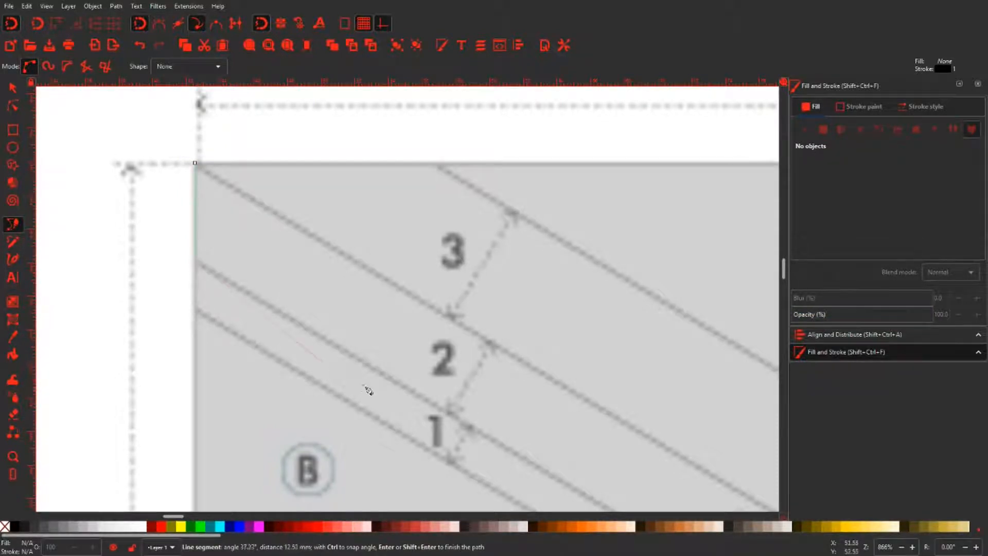
pyautogui.moveTo(383, 395); pyautogui.dragTo(216, 188)
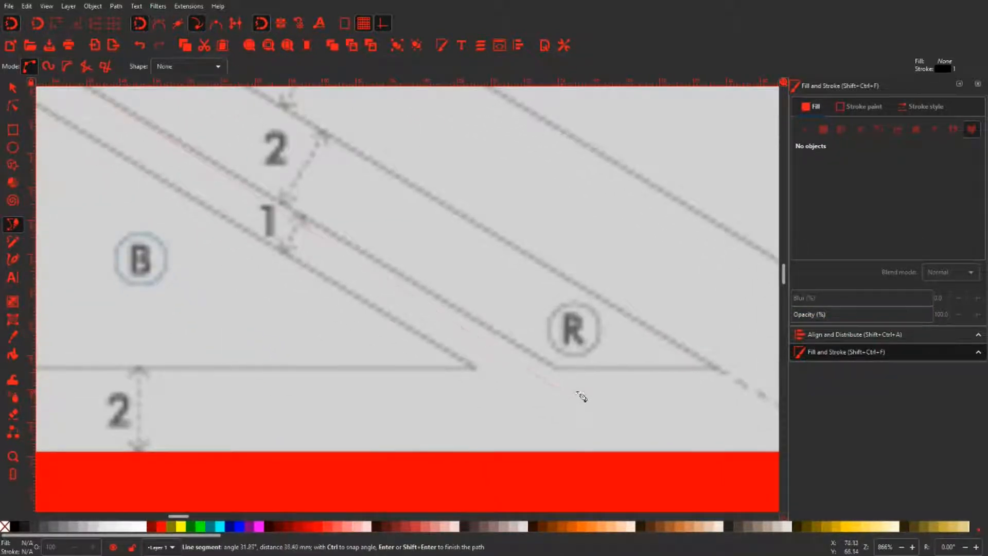
pyautogui.click(556, 369)
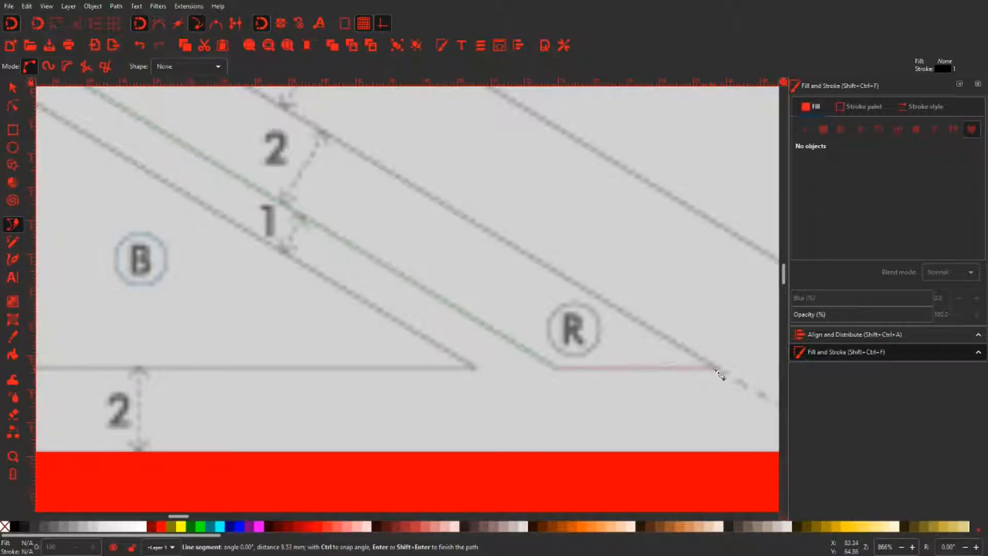
pyautogui.click(720, 370)
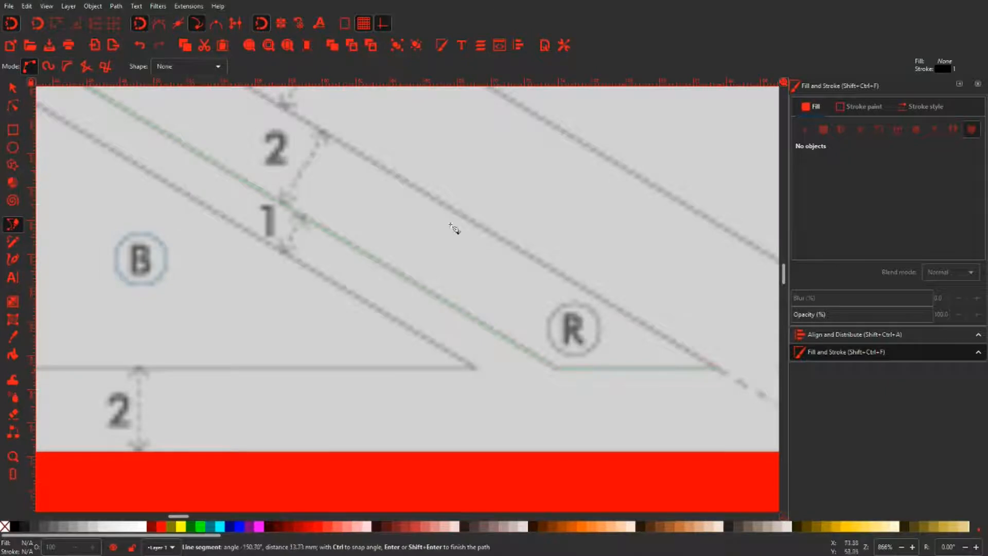
pyautogui.scroll(5, 527, 319)
pyautogui.hscroll(-5, 527, 319)
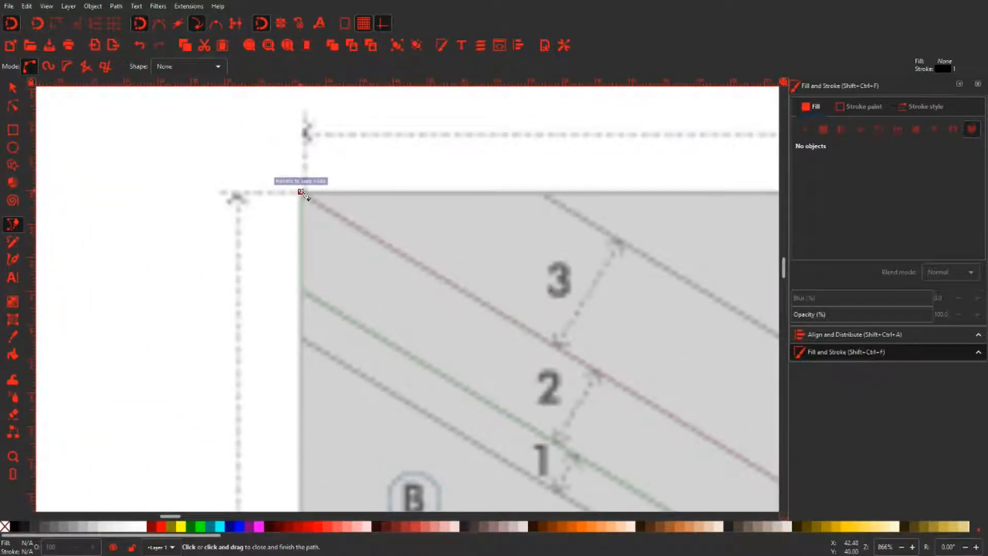
pyautogui.click(301, 192)
# Step: Remove the upper hoist stripe's stroke and give it a flat red ff0000ff fill
pyautogui.click(864, 108)
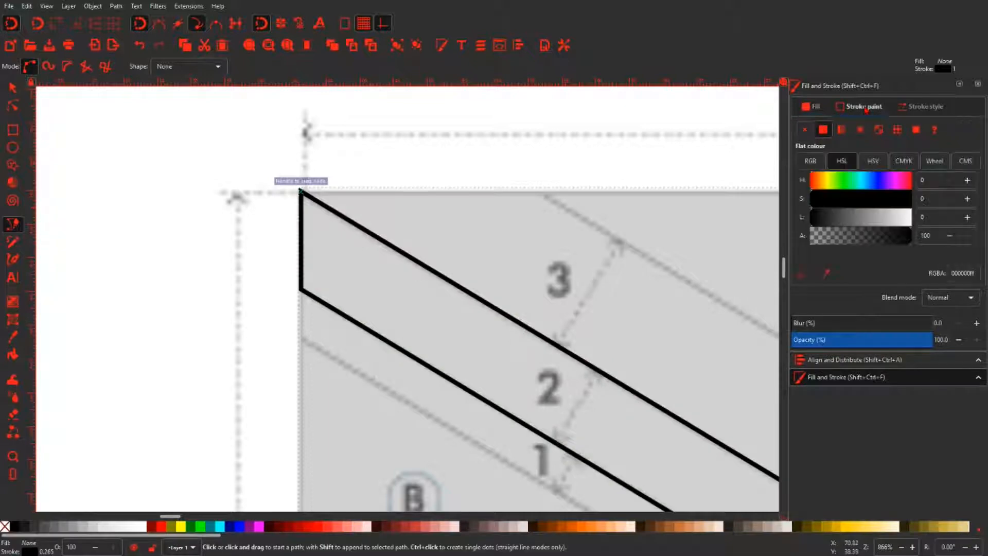
pyautogui.click(805, 129)
pyautogui.click(823, 130)
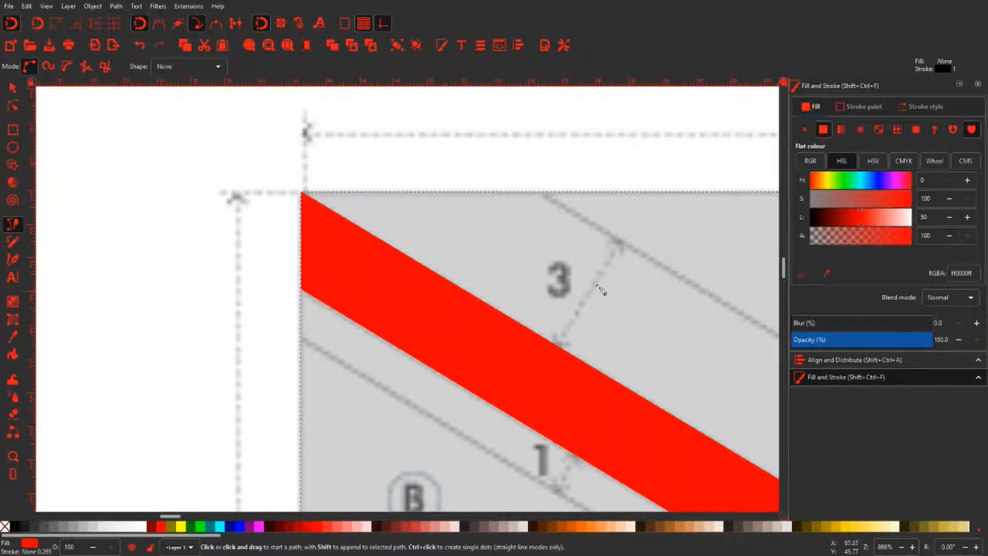
# Step: Place a horizontally and vertically flipped duplicate of the upper hoist stripe on the diagonal stripe outline in the lower fly quarter
pyautogui.scroll(-4, 553, 293)
pyautogui.moveTo(457, 313); pyautogui.dragTo(139, 218)
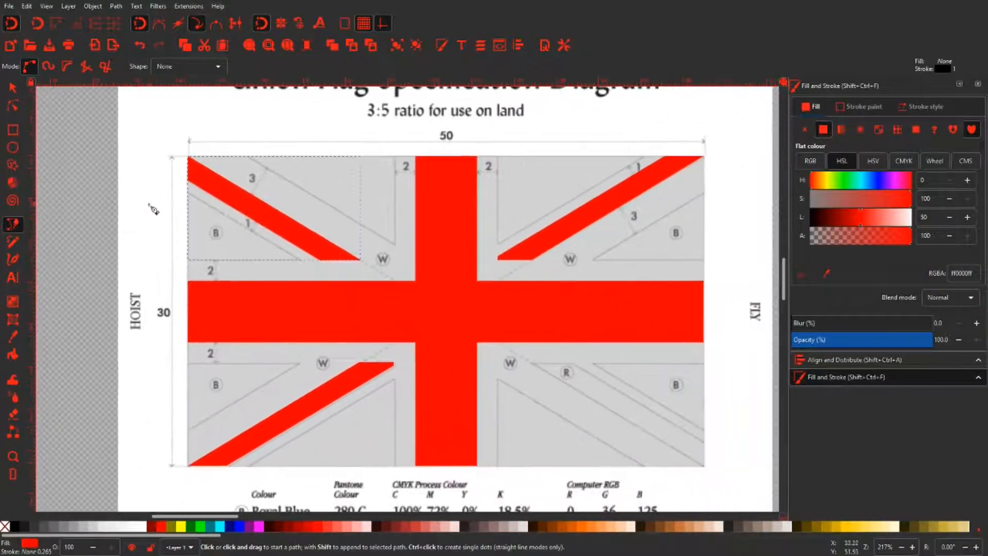
pyautogui.click(13, 88)
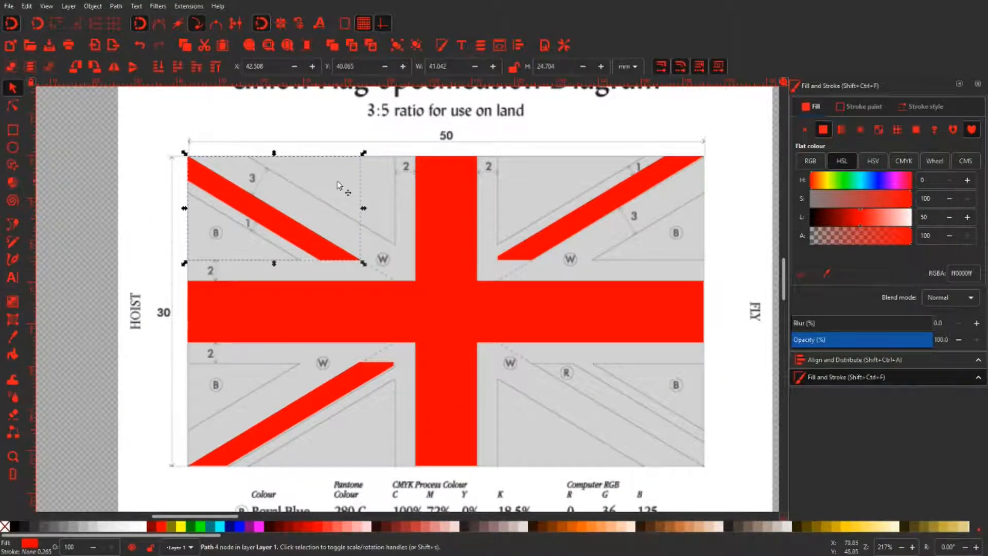
pyautogui.press('ctrl')
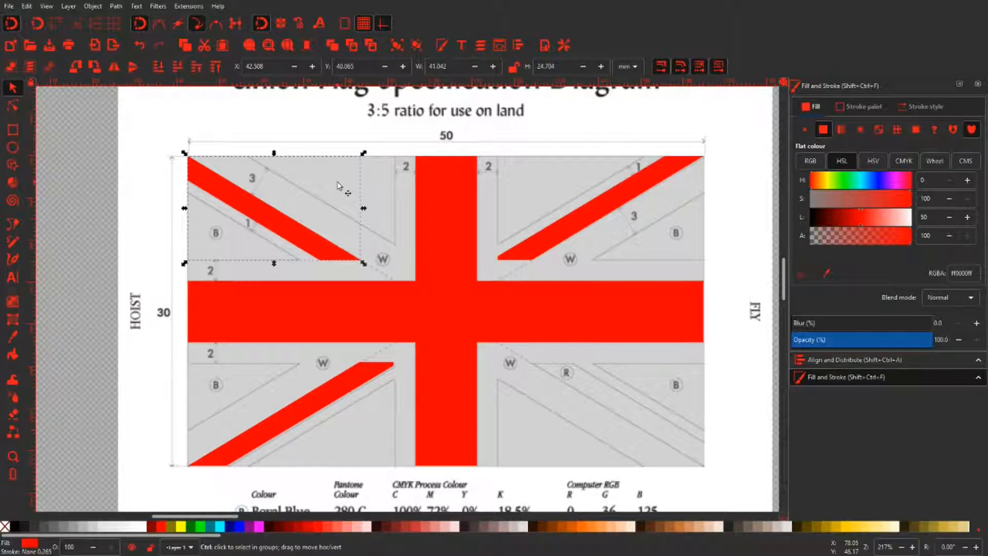
pyautogui.moveTo(280, 230); pyautogui.dragTo(593, 428)
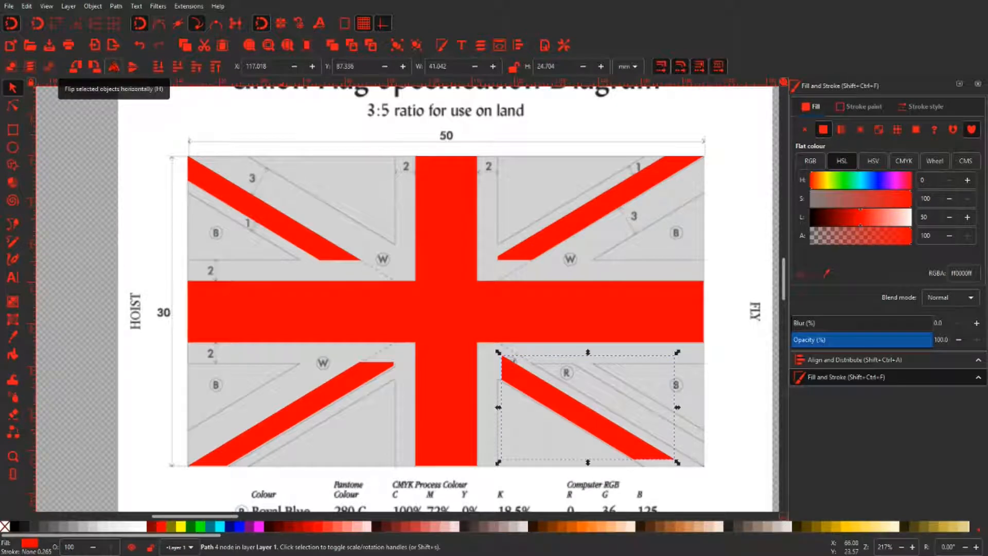
pyautogui.click(113, 66)
pyautogui.click(134, 68)
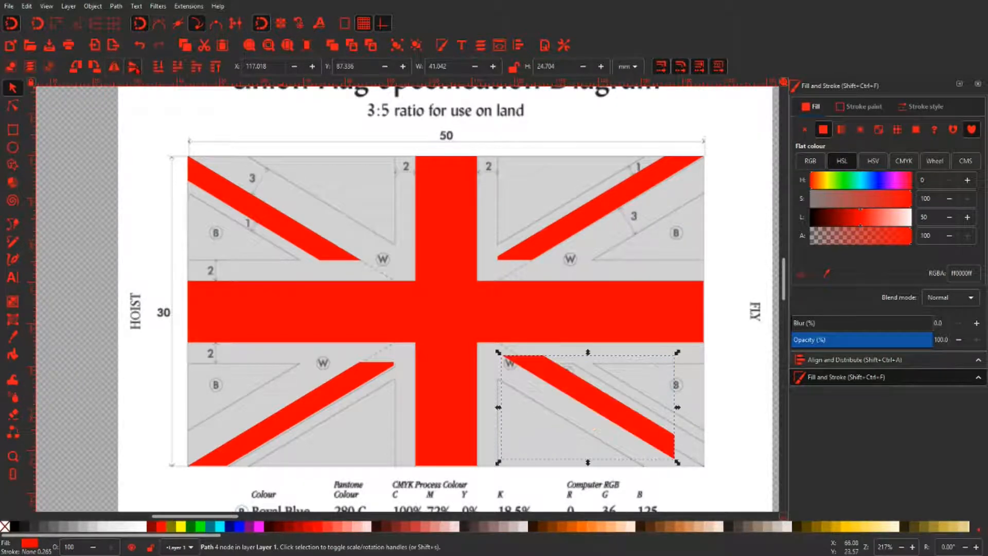
pyautogui.moveTo(632, 412); pyautogui.dragTo(662, 418)
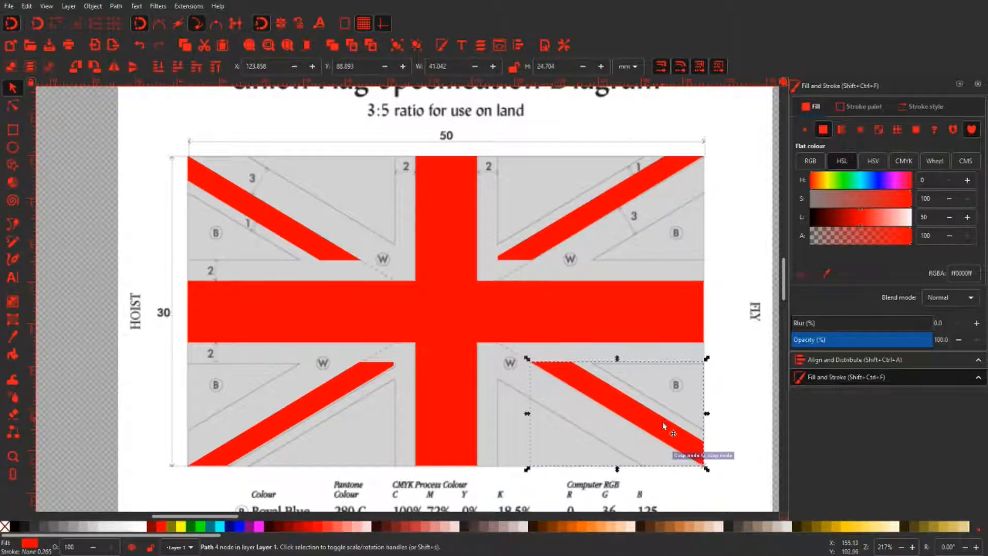
pyautogui.click(723, 416)
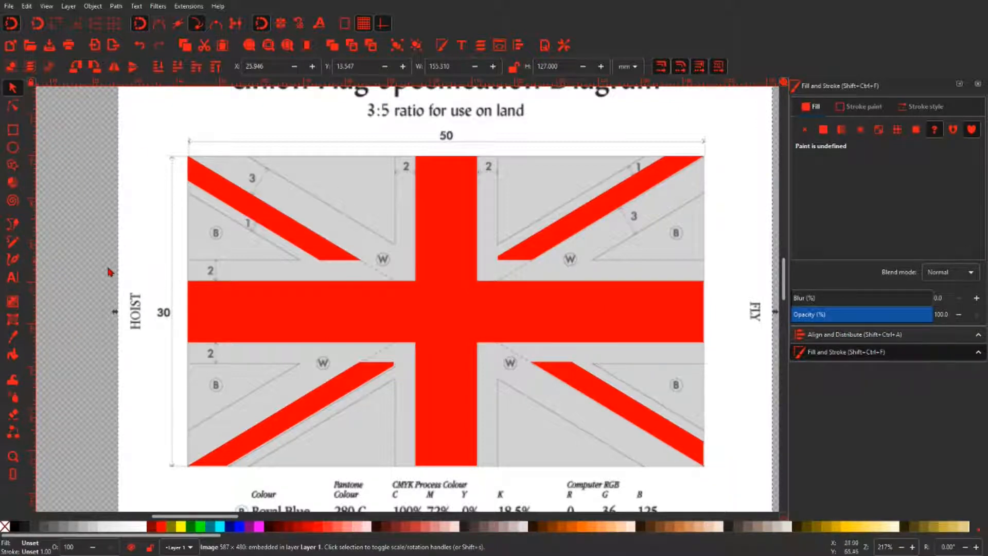
# Step: Trace the larger blue triangle in the upper hoist quarter with the Pen tool as a closed path, about 35 by 21 mm
pyautogui.press('b')
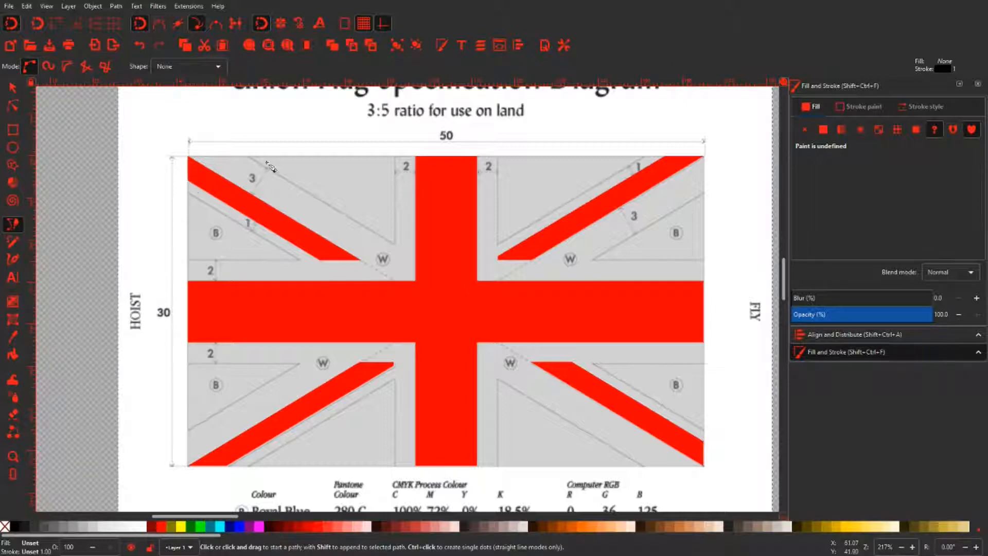
pyautogui.scroll(4, 270, 168)
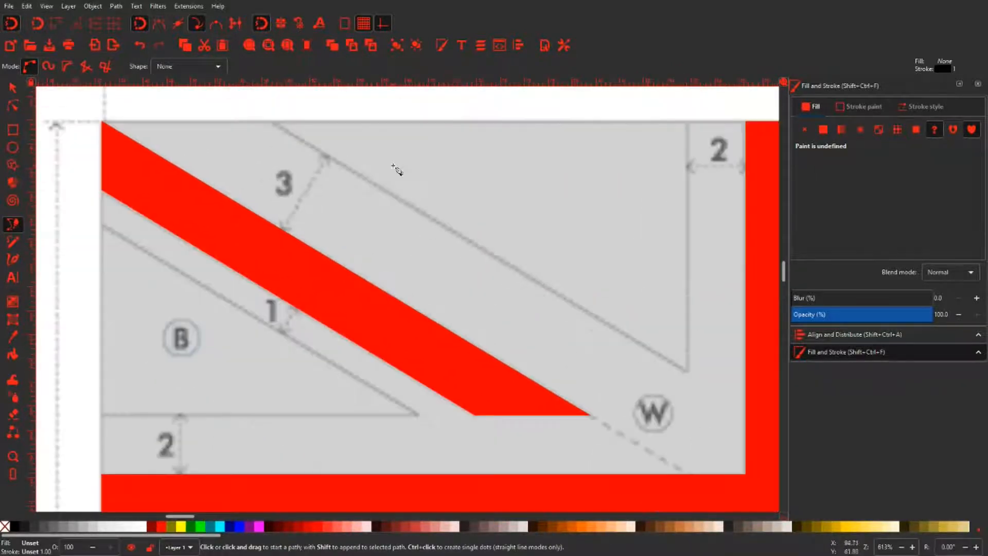
pyautogui.click(687, 121)
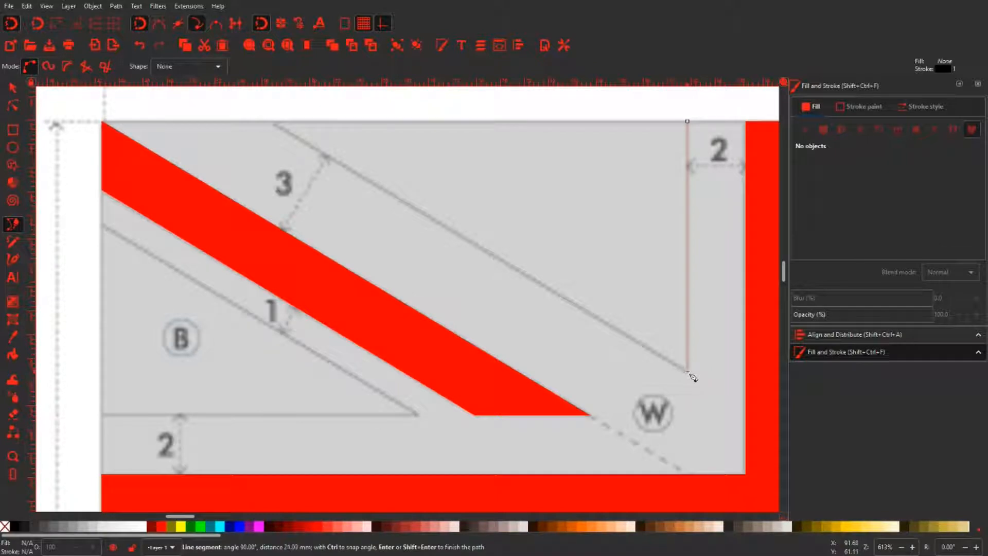
pyautogui.click(688, 372)
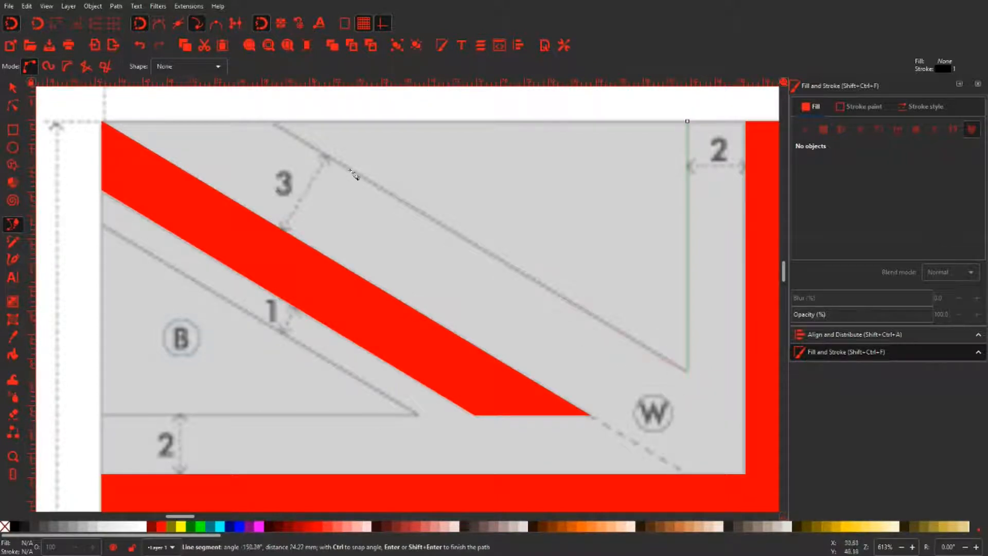
pyautogui.click(275, 123)
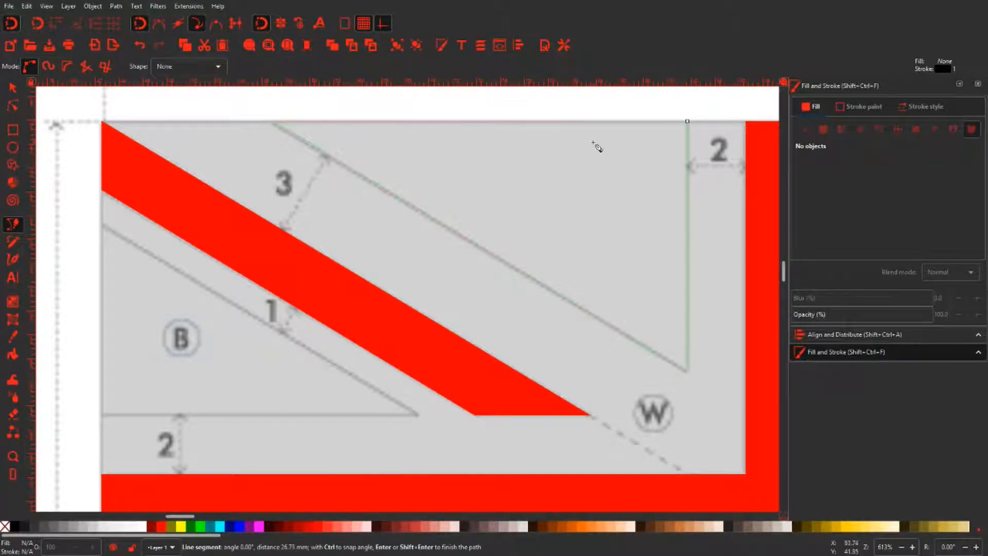
pyautogui.click(688, 122)
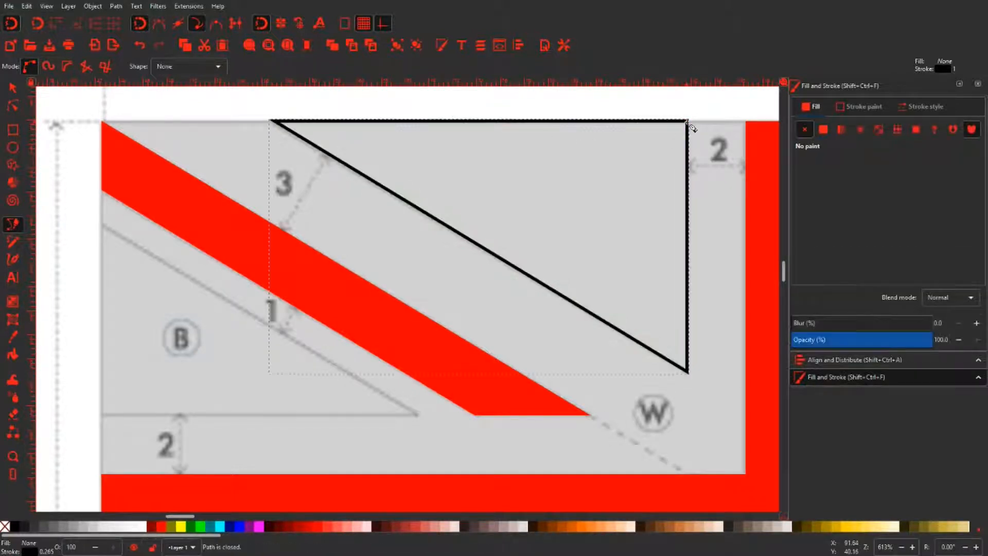
# Step: Remove the triangle's stroke, give it a flat blue 0000ffff fill, and keep it selected with the Selector tool
pyautogui.click(861, 108)
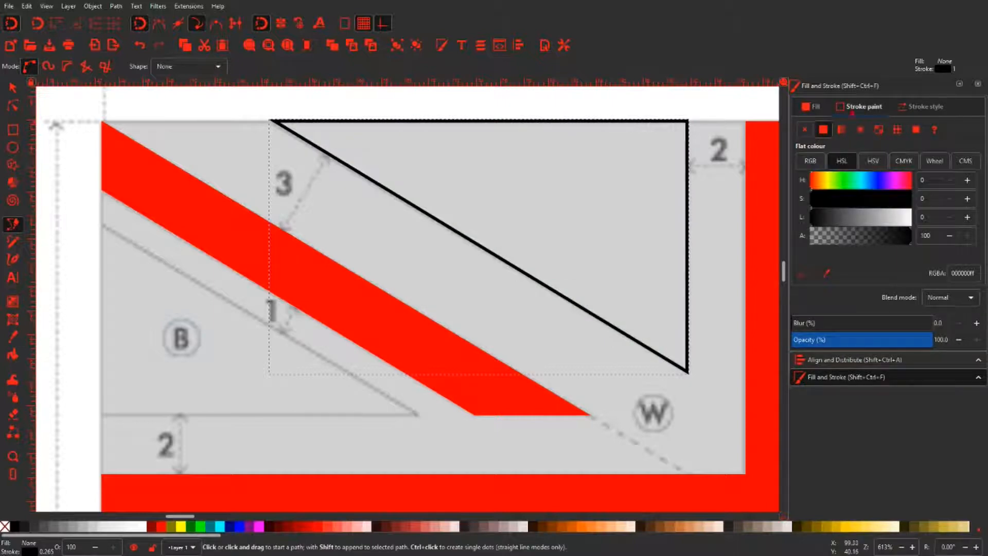
pyautogui.click(804, 129)
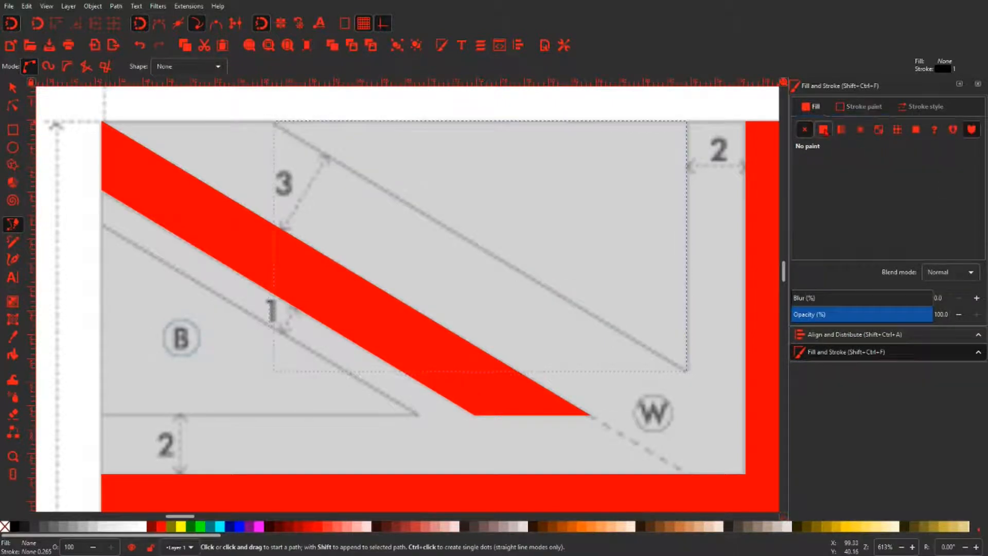
pyautogui.click(823, 130)
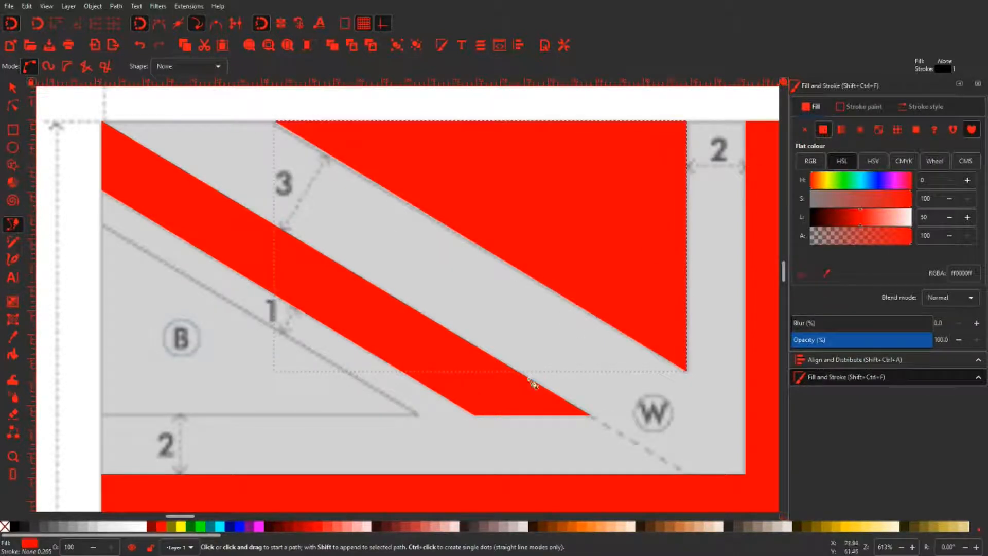
pyautogui.click(240, 528)
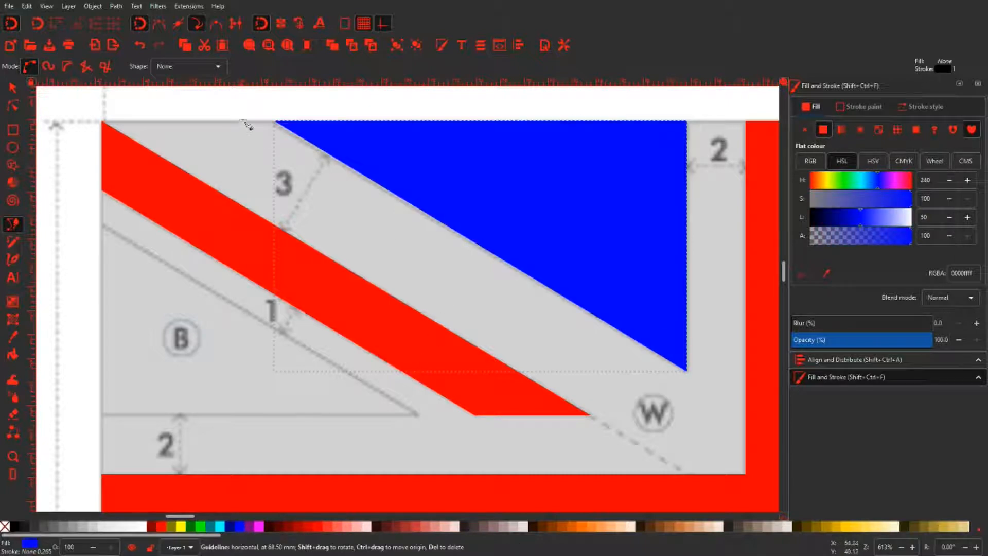
pyautogui.scroll(5, 252, 123)
pyautogui.scroll(-6, 368, 155)
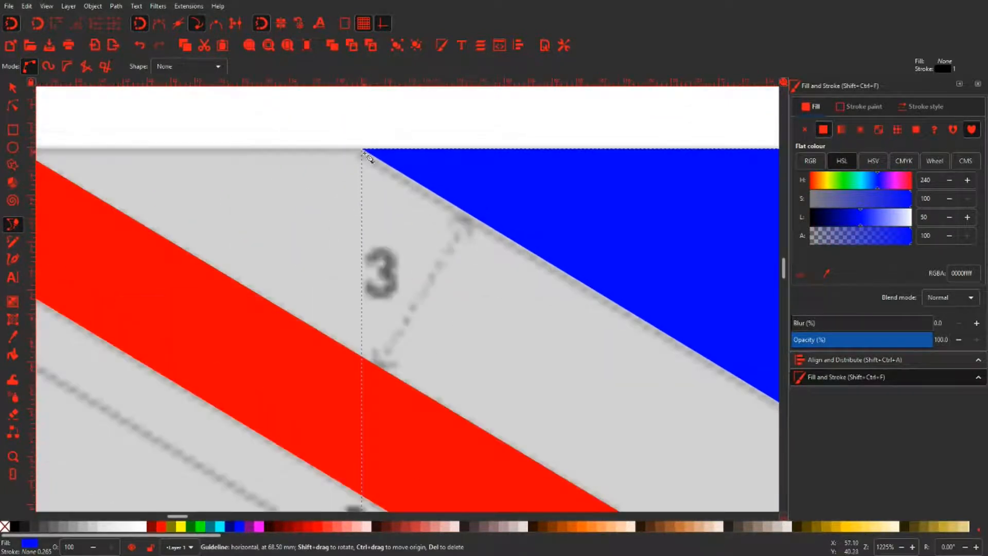
pyautogui.scroll(-2, 581, 190)
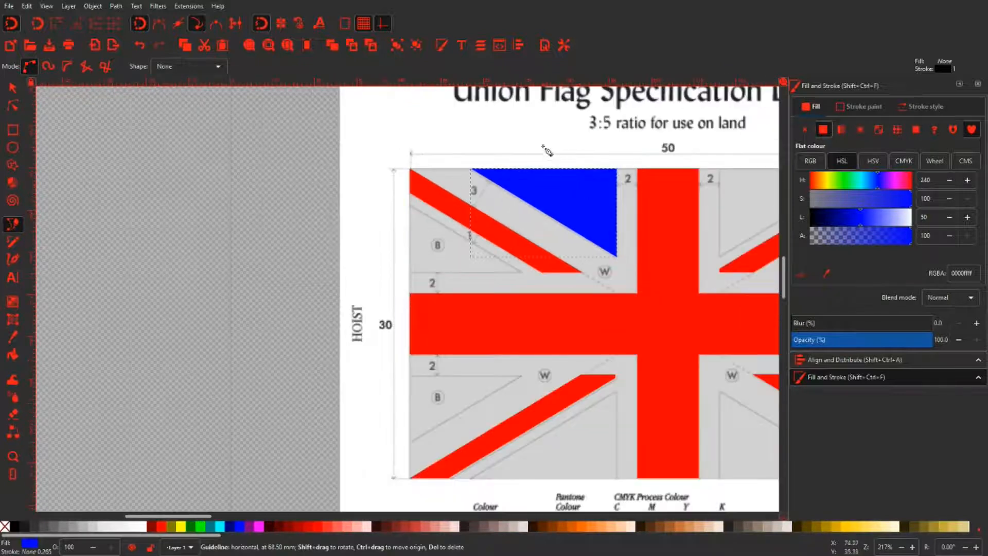
pyautogui.click(13, 88)
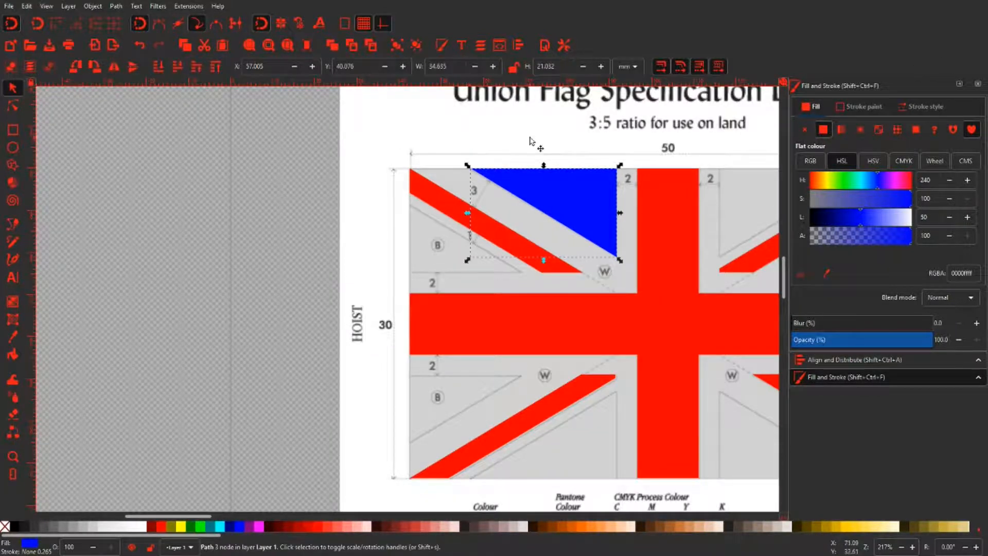
# Step: Place a horizontally and vertically flipped duplicate of the blue triangle on the larger triangle outline in the lower fly quarter
pyautogui.moveTo(530, 137); pyautogui.dragTo(254, 104)
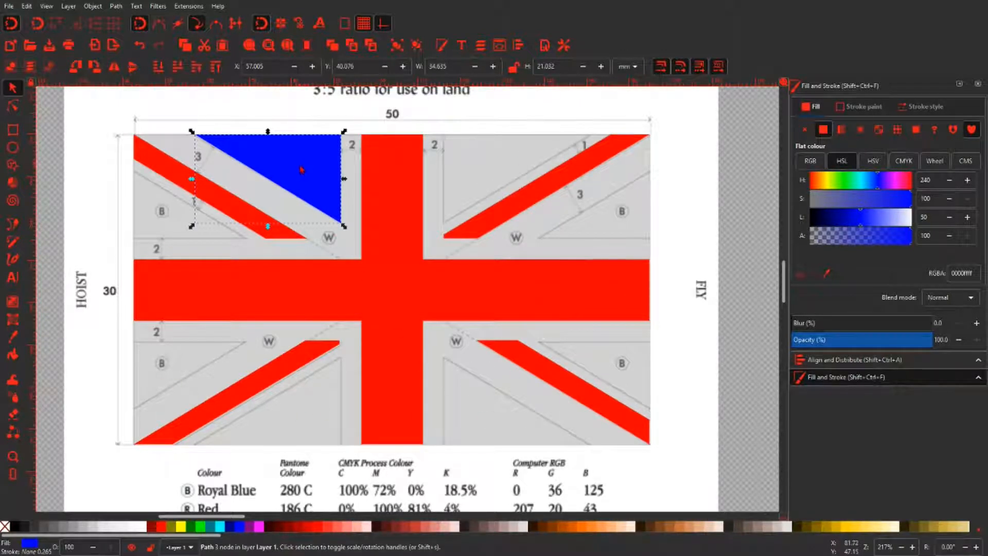
pyautogui.press('ctrl')
pyautogui.hotkey('ctrl', 'd')
pyautogui.moveTo(303, 174); pyautogui.dragTo(509, 375)
pyautogui.press('v')
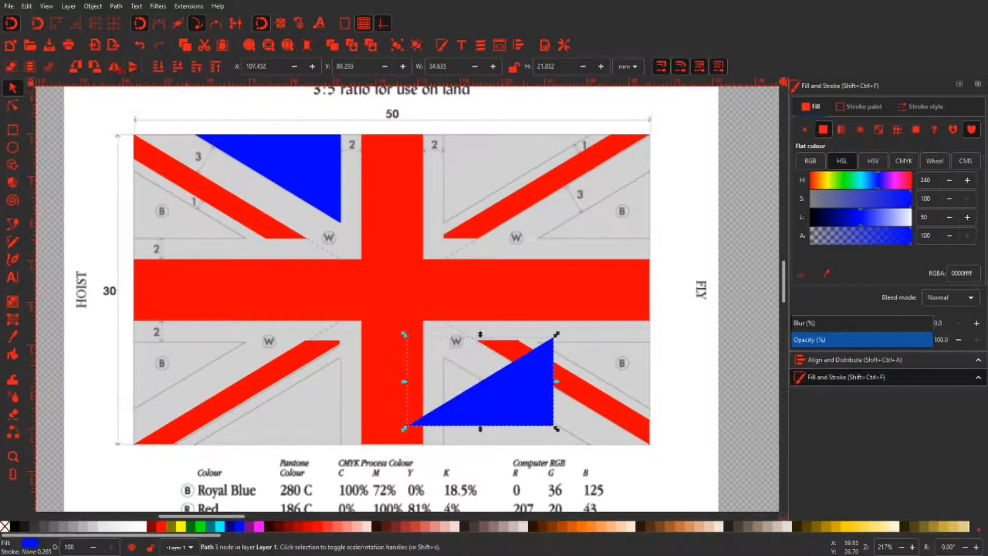
pyautogui.click(113, 67)
pyautogui.moveTo(456, 396); pyautogui.dragTo(496, 427)
pyautogui.scroll(5, 462, 463)
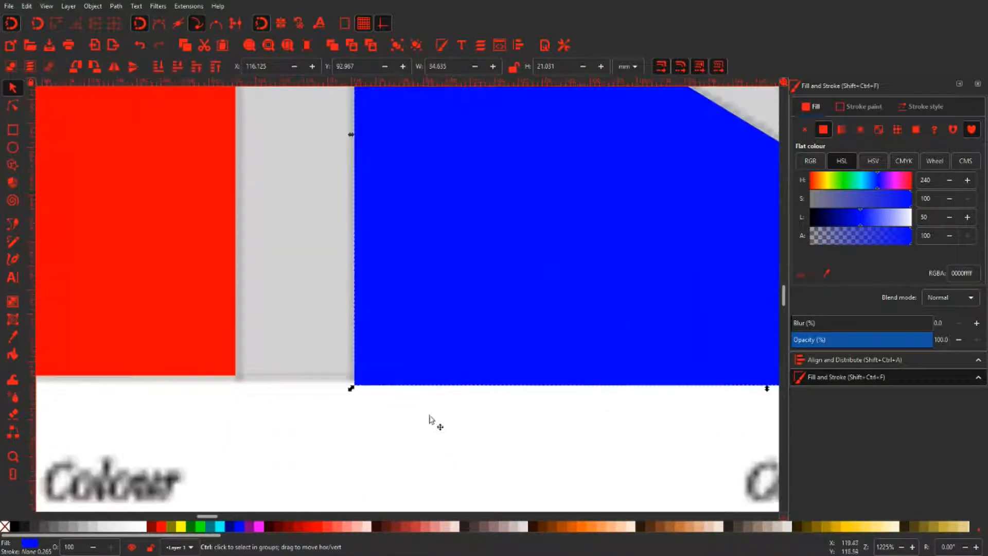
pyautogui.moveTo(435, 419); pyautogui.dragTo(409, 335)
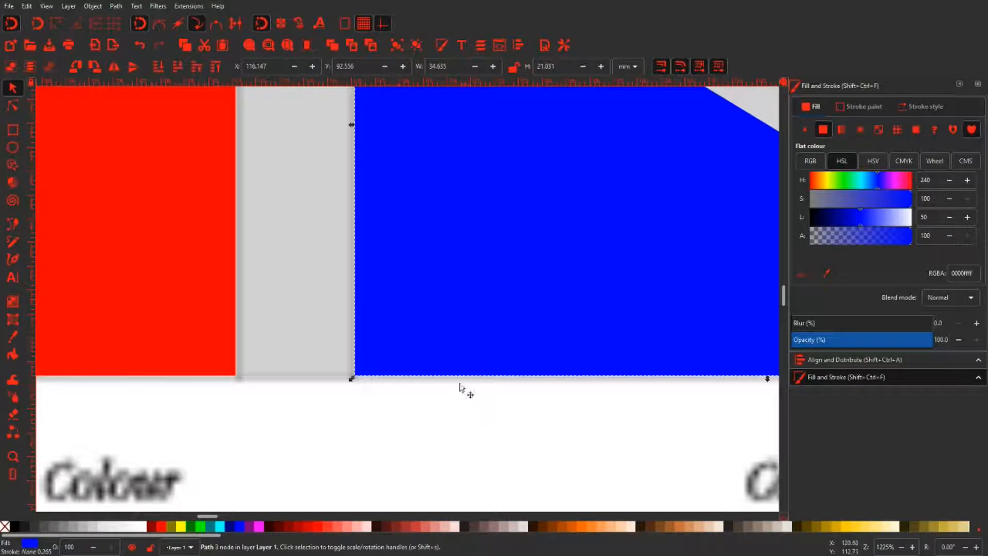
pyautogui.scroll(-1, 448, 416)
pyautogui.scroll(-3, 448, 418)
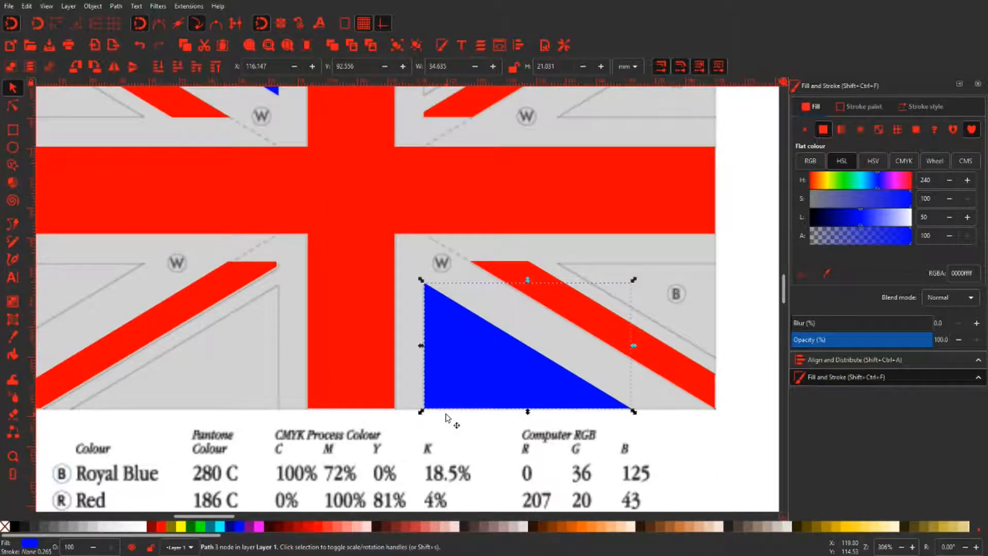
# Step: Place a vertically flipped duplicate of the lower fly triangle on the larger triangle outline in the upper fly quarter
pyautogui.scroll(4, 472, 410)
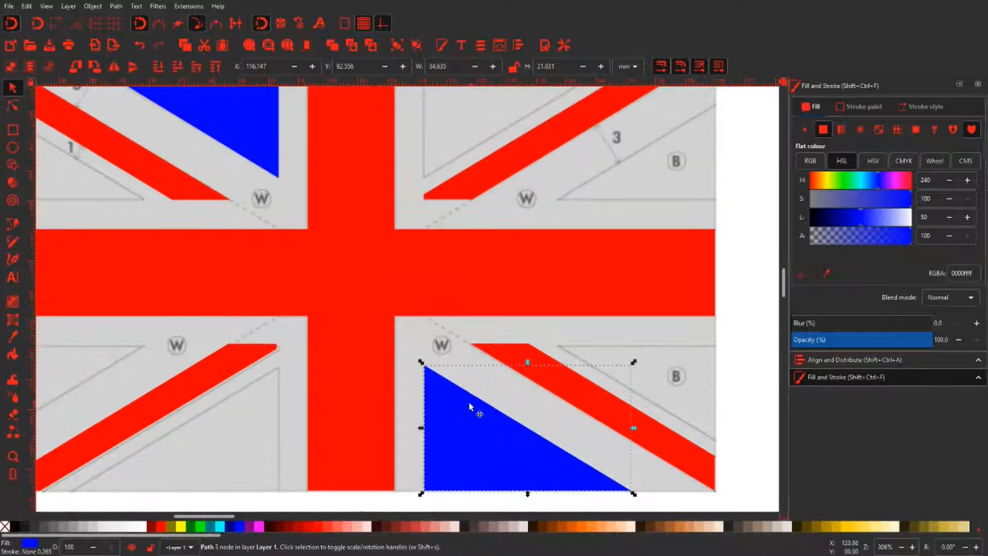
pyautogui.hotkey('ctrl', 'd')
pyautogui.moveTo(497, 457); pyautogui.dragTo(353, 151)
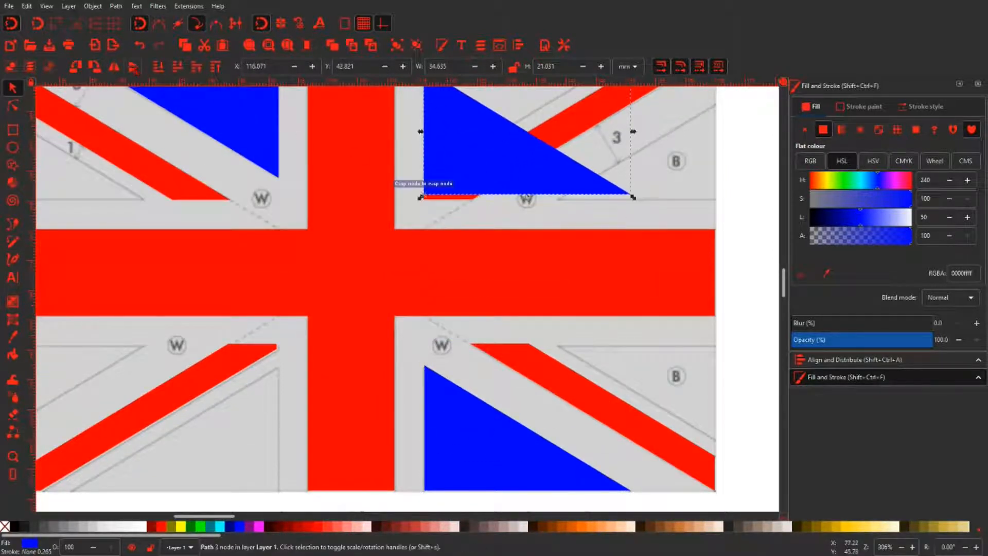
pyautogui.press('v')
pyautogui.scroll(6, 421, 263)
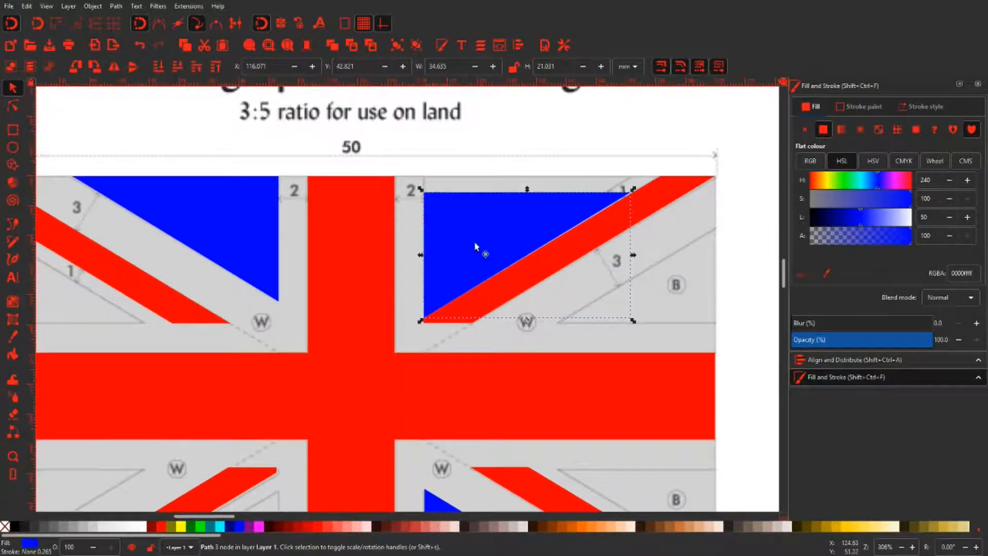
pyautogui.moveTo(474, 244); pyautogui.dragTo(431, 236)
pyautogui.scroll(4, 431, 219)
pyautogui.scroll(6, 431, 218)
pyautogui.scroll(-3, 432, 236)
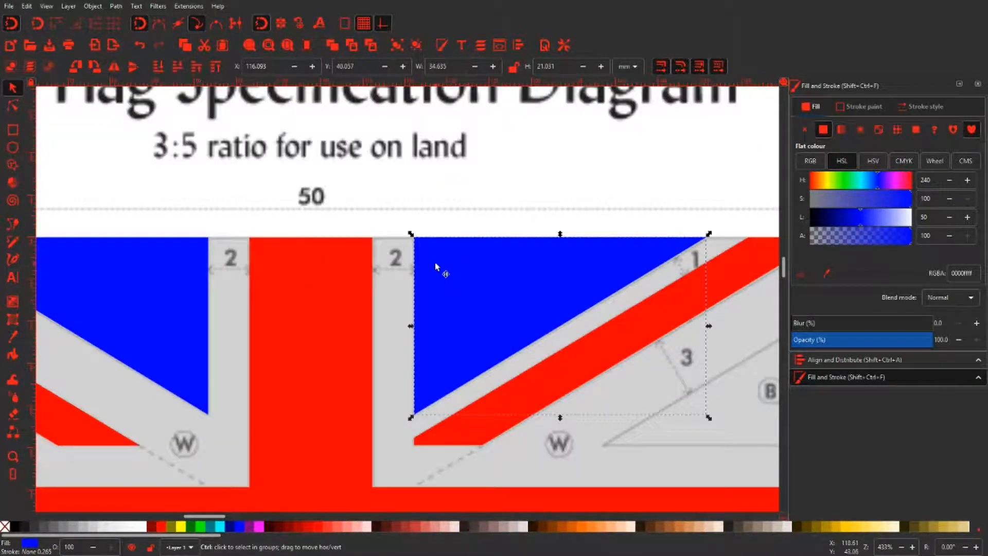
pyautogui.moveTo(470, 282); pyautogui.dragTo(470, 283)
pyautogui.scroll(6, 427, 243)
pyautogui.moveTo(419, 241); pyautogui.dragTo(417, 234)
pyautogui.scroll(-8, 418, 235)
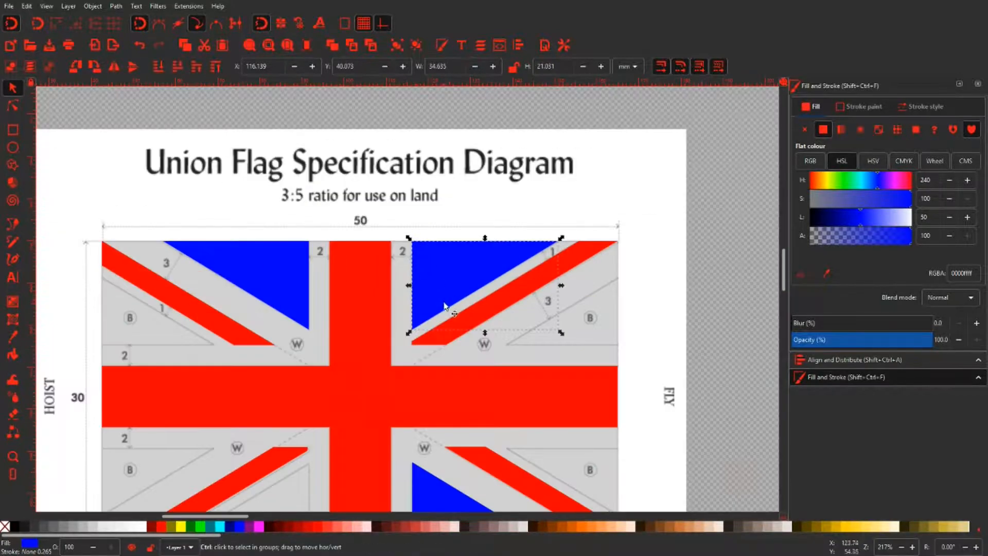
# Step: Place a horizontally and vertically flipped duplicate of the upper fly triangle on the larger triangle outline in the lower hoist quarter
pyautogui.moveTo(463, 265); pyautogui.dragTo(213, 473)
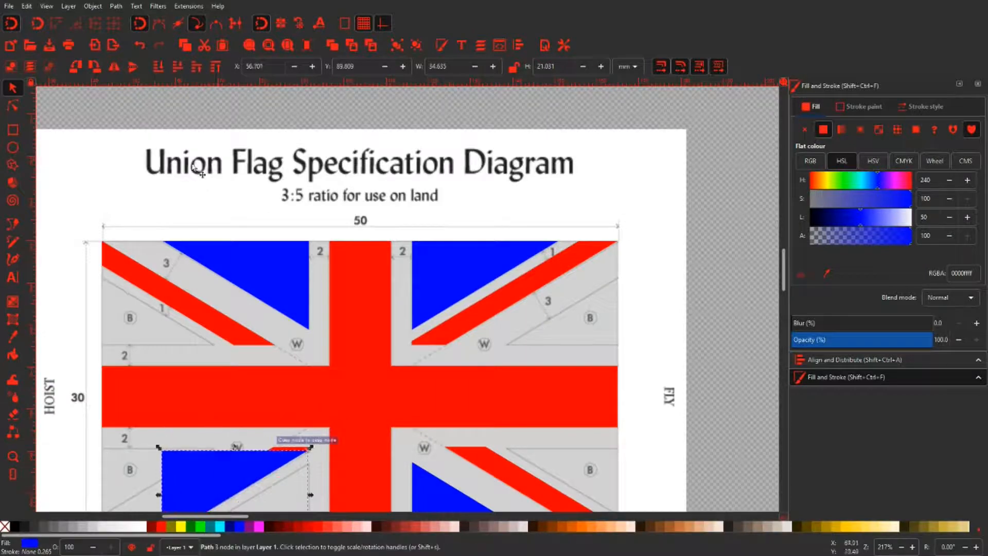
pyautogui.click(133, 67)
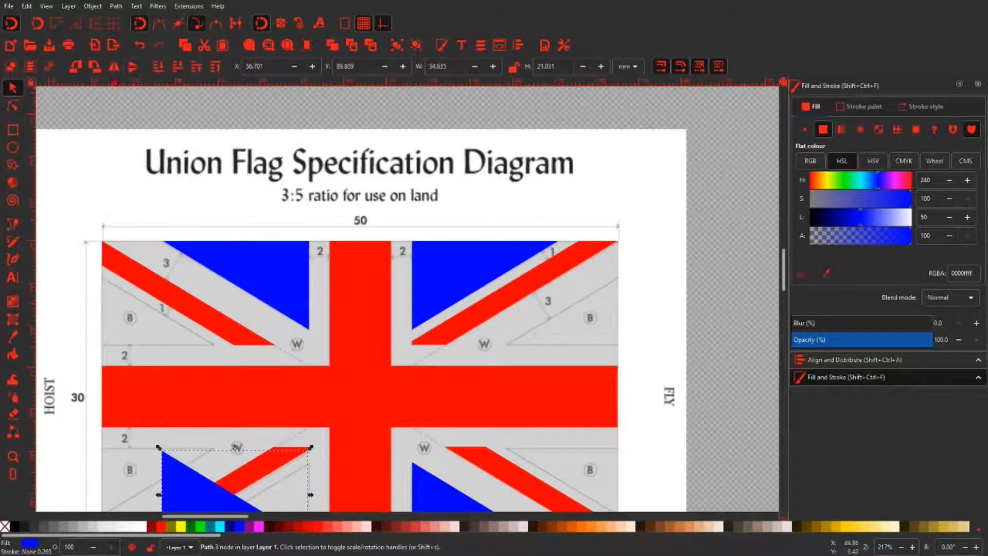
pyautogui.click(113, 67)
pyautogui.scroll(-4, 139, 170)
pyautogui.scroll(-2, 143, 183)
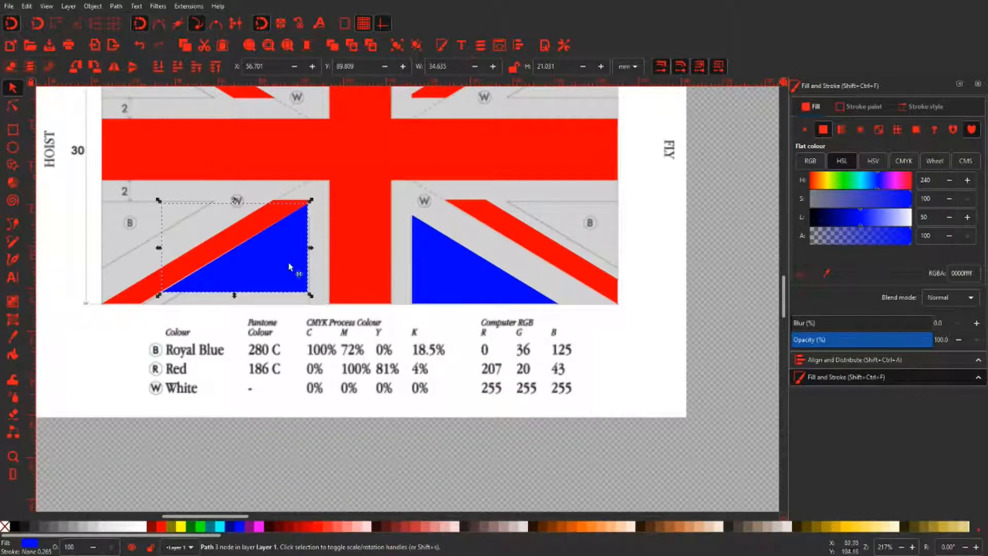
pyautogui.moveTo(275, 257)
pyautogui.mouseDown()
pyautogui.moveTo(278, 286)
pyautogui.moveTo(276, 273)
pyautogui.mouseUp()
pyautogui.keyDown('ctrl'); pyautogui.scroll(4, 278, 274); pyautogui.keyUp('ctrl')
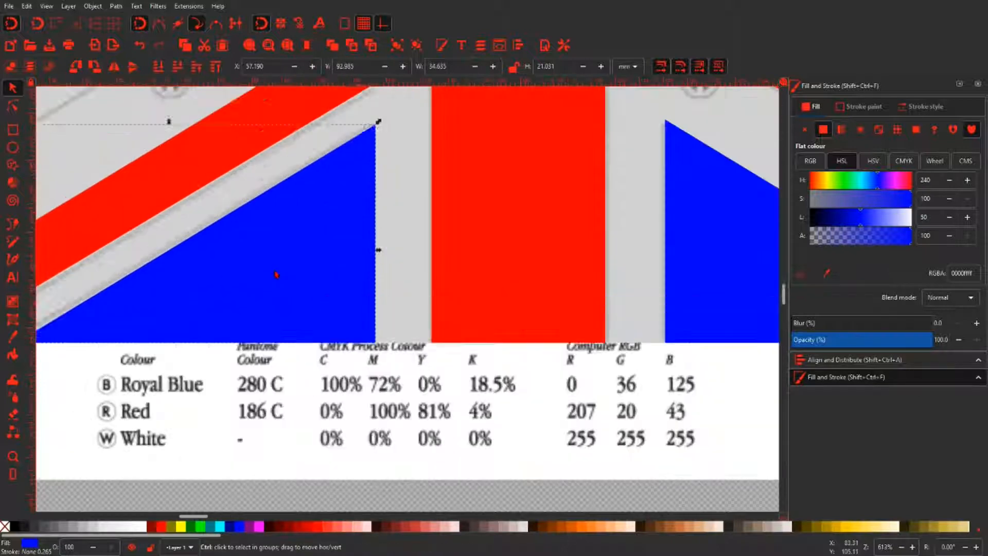
pyautogui.moveTo(301, 300); pyautogui.dragTo(300, 295)
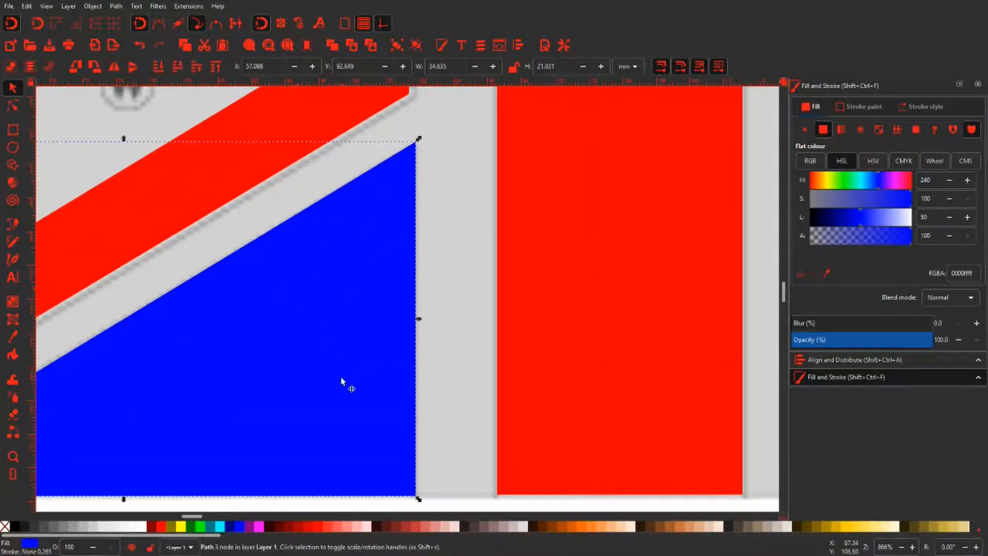
pyautogui.scroll(4, 347, 384)
pyautogui.moveTo(384, 301); pyautogui.dragTo(383, 295)
pyautogui.click(389, 397)
pyautogui.scroll(-8, 389, 393)
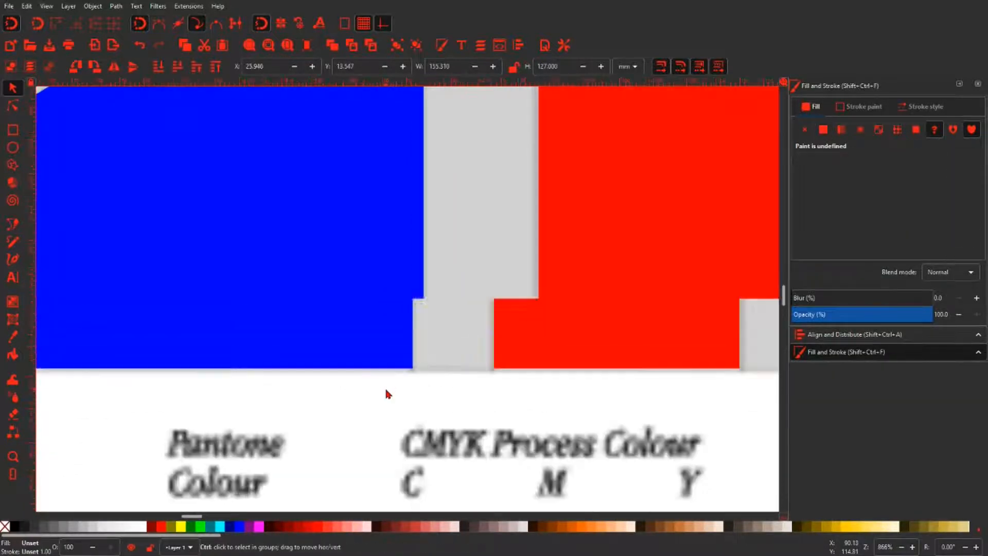
pyautogui.scroll(-1, 382, 395)
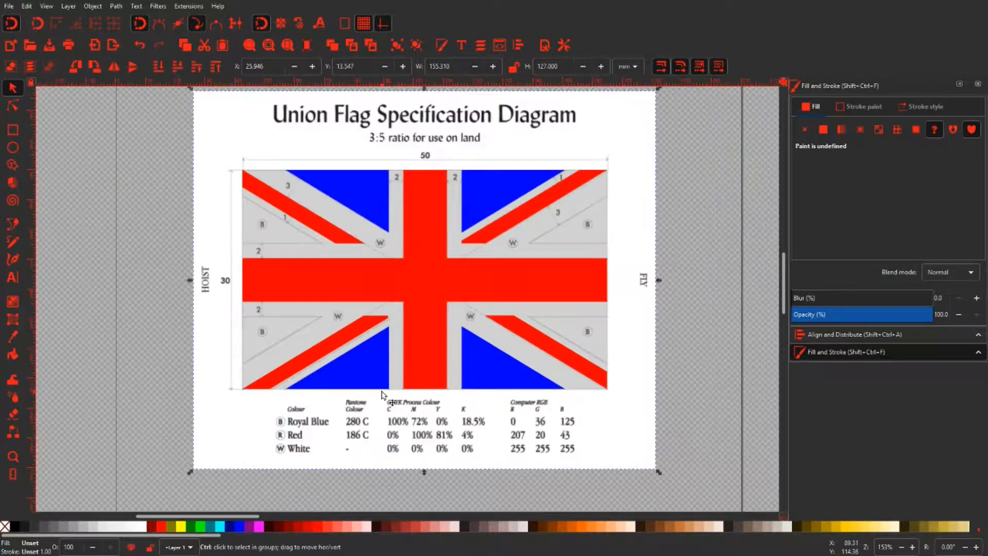
# Step: Place a duplicate of the lower hoist triangle over the smaller triangle outline in the upper fly quarter and lower its opacity to 42.2%
pyautogui.click(359, 371)
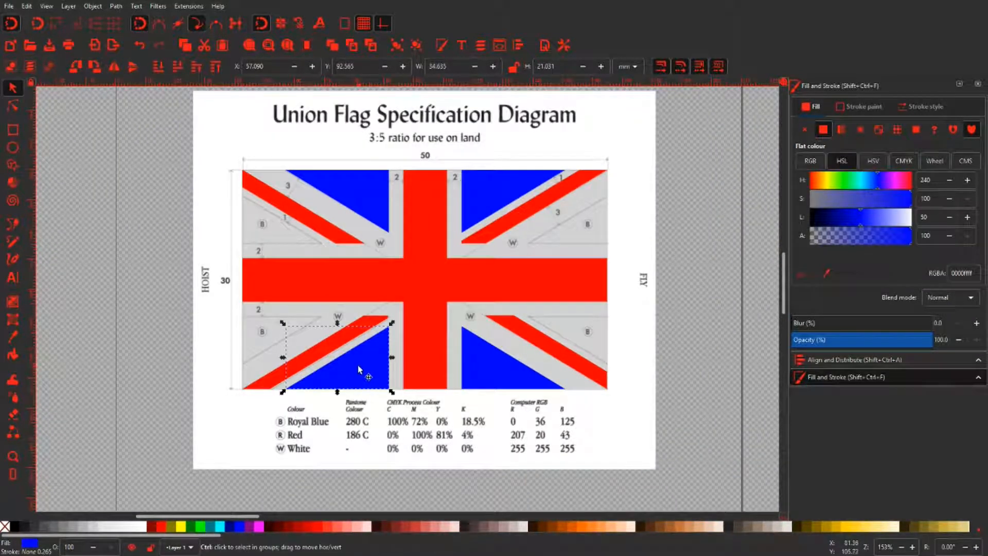
pyautogui.moveTo(358, 368); pyautogui.dragTo(592, 206)
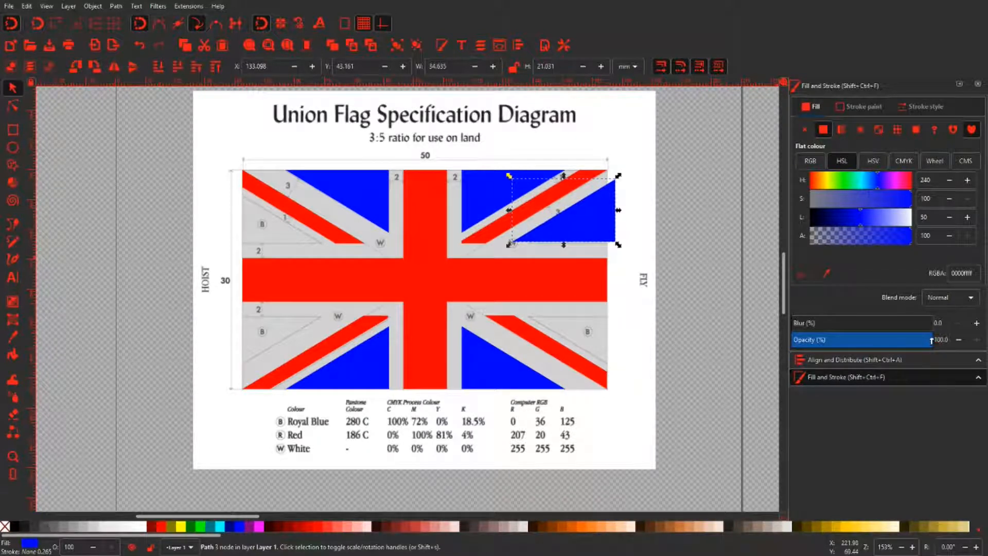
pyautogui.moveTo(932, 340); pyautogui.dragTo(851, 340)
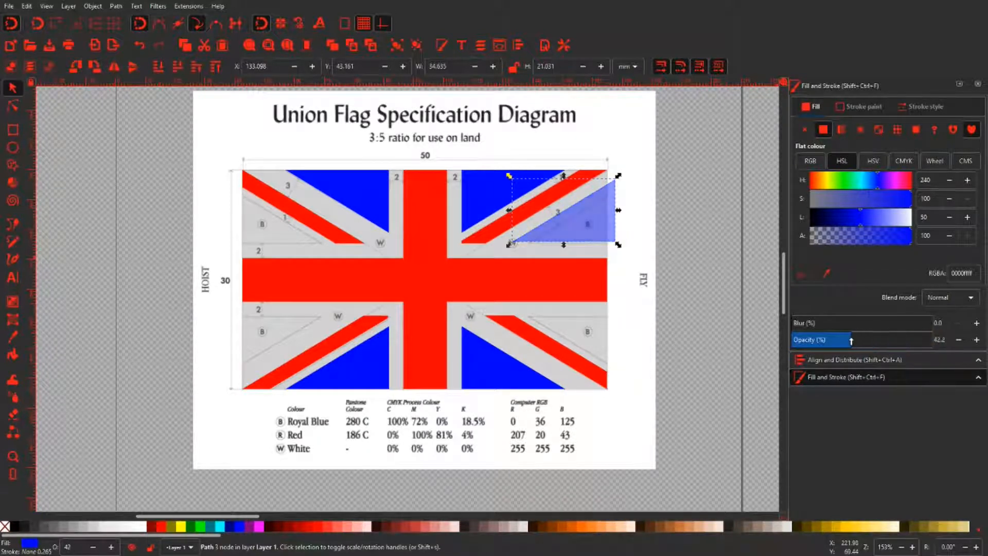
pyautogui.moveTo(584, 227); pyautogui.dragTo(598, 228)
pyautogui.scroll(3, 596, 230)
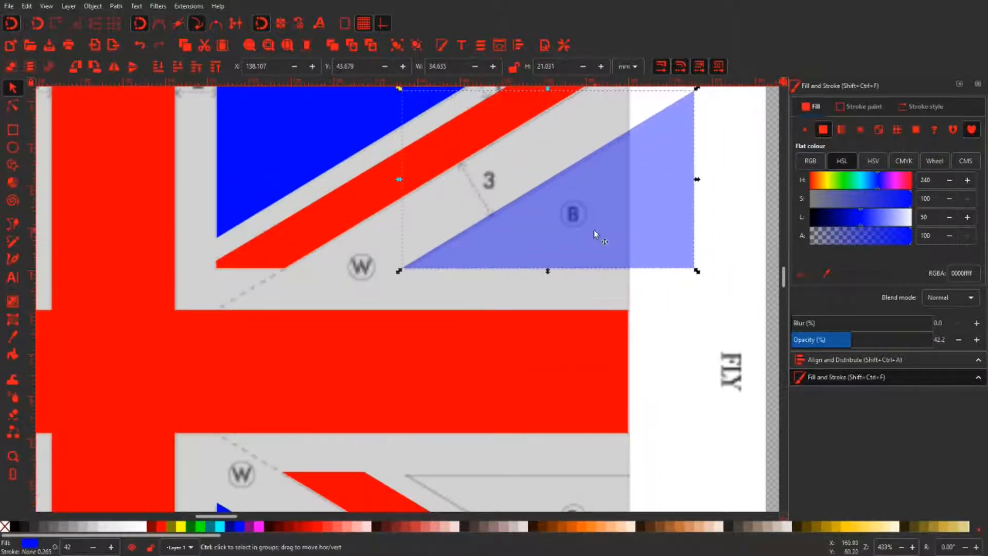
pyautogui.scroll(1, 580, 232)
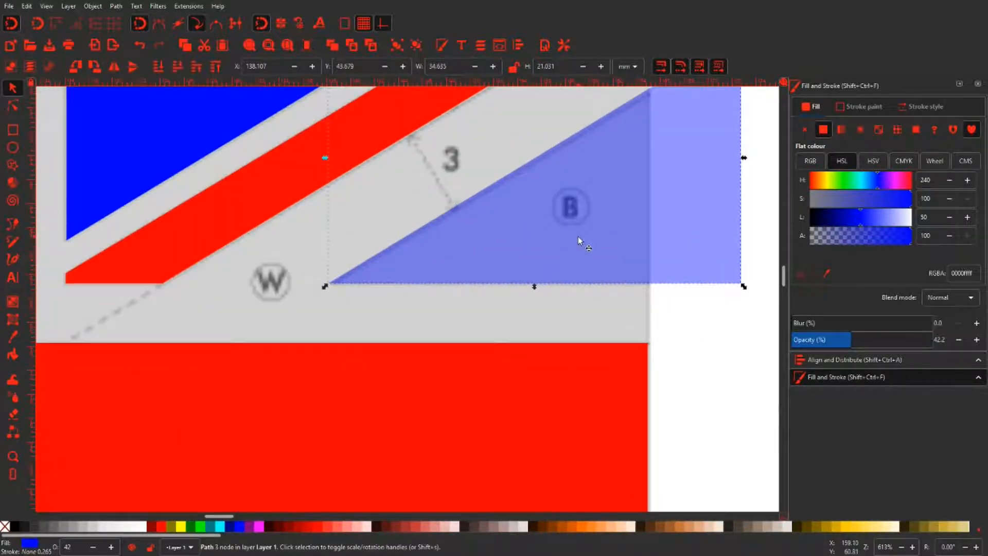
pyautogui.moveTo(568, 237); pyautogui.dragTo(569, 240)
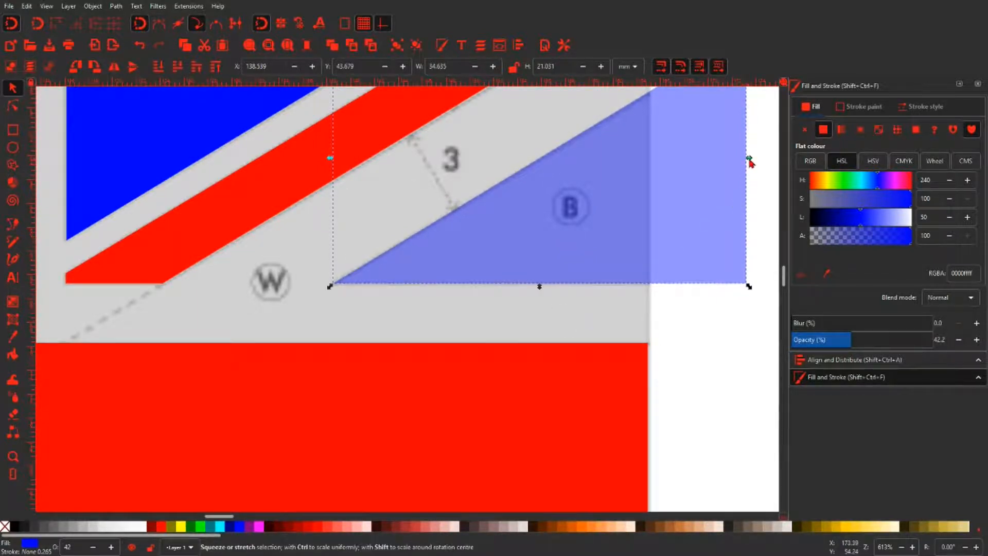
# Step: Scale the translucent triangle down proportionally to about 26.6 by 16.2 mm, fitting it to the smaller triangle outline
pyautogui.moveTo(749, 163); pyautogui.dragTo(738, 161)
pyautogui.hotkey('ctrl', 'z')
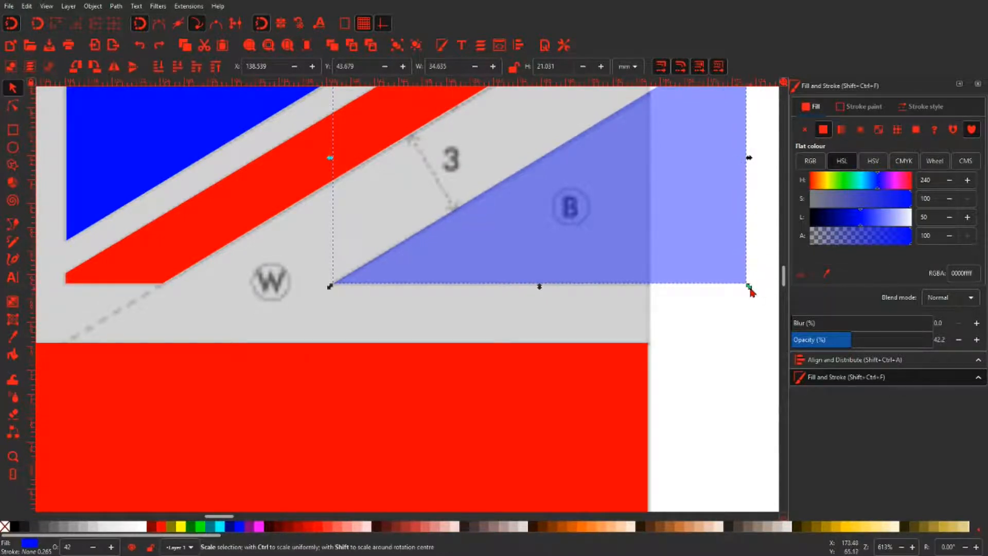
pyautogui.moveTo(750, 288); pyautogui.dragTo(676, 241)
pyautogui.moveTo(613, 202); pyautogui.dragTo(613, 239)
pyautogui.scroll(2, 728, 214)
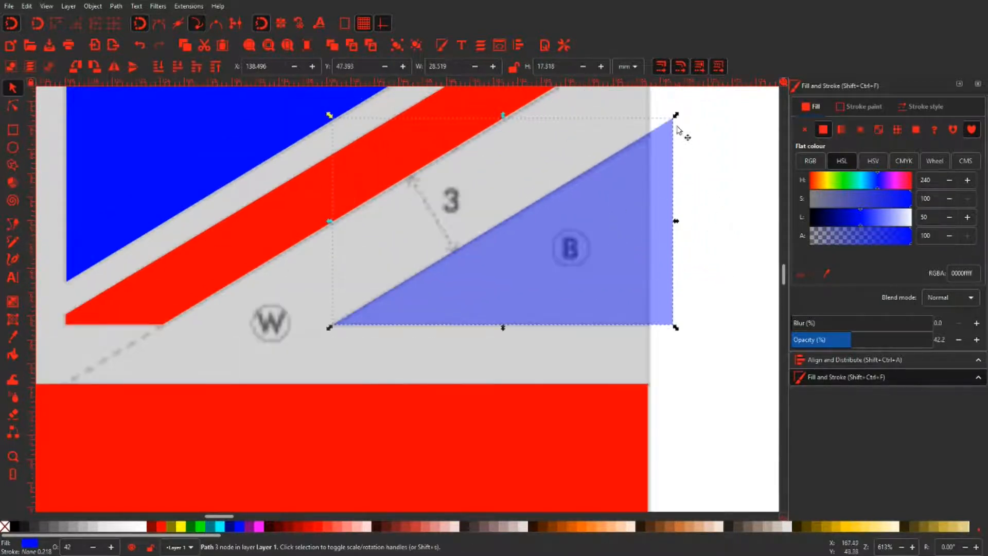
pyautogui.moveTo(676, 116); pyautogui.dragTo(657, 135)
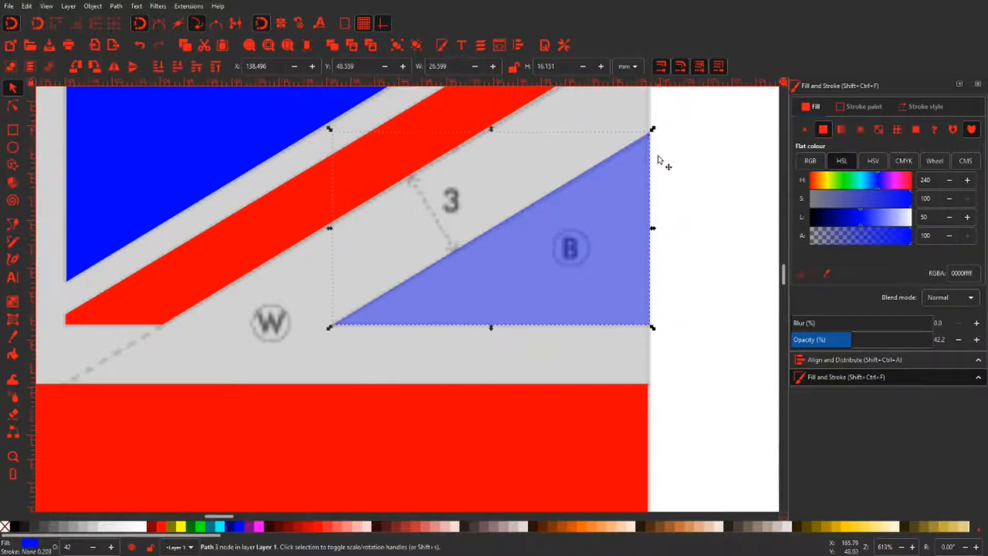
pyautogui.scroll(4, 674, 322)
pyautogui.scroll(1, 608, 308)
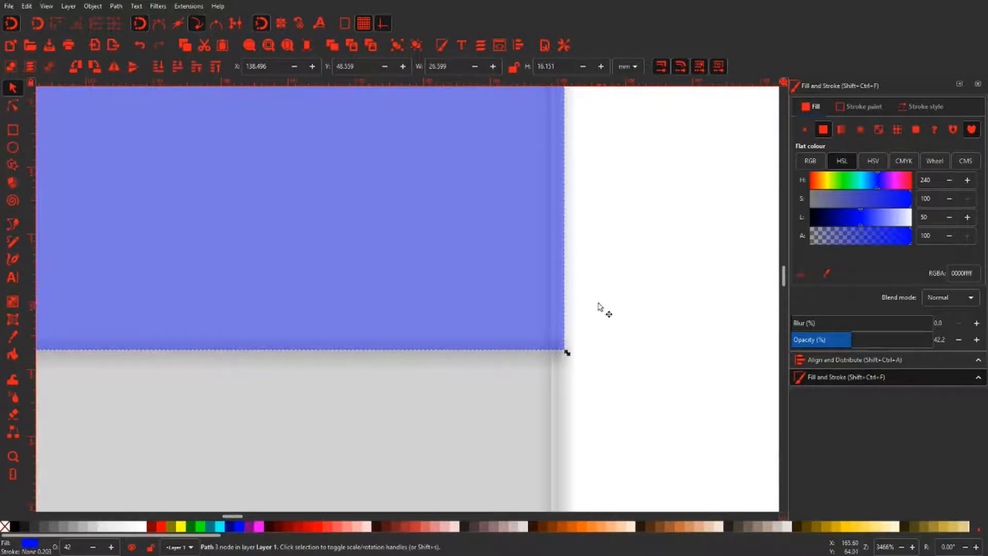
# Step: Raise the grey flag background's opacity to 88.4%
pyautogui.scroll(-3, 599, 309)
pyautogui.click(387, 327)
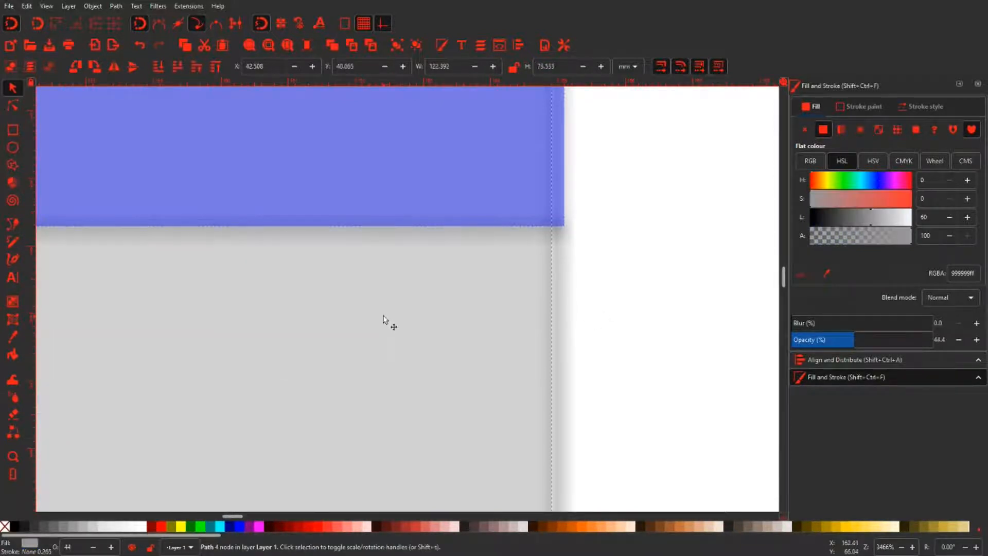
pyautogui.moveTo(854, 340); pyautogui.dragTo(916, 328)
pyautogui.scroll(8, 608, 288)
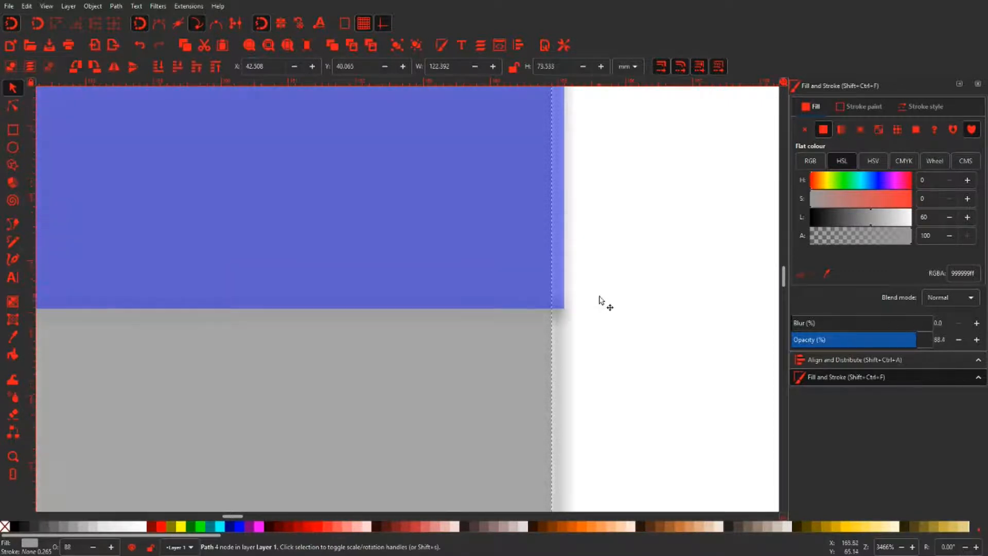
# Step: Scale the translucent triangle to about 26.4 by 16.0 mm so its outer side meets the grey background's fly edge
pyautogui.click(561, 268)
pyautogui.scroll(-3, 588, 309)
pyautogui.scroll(12, 594, 340)
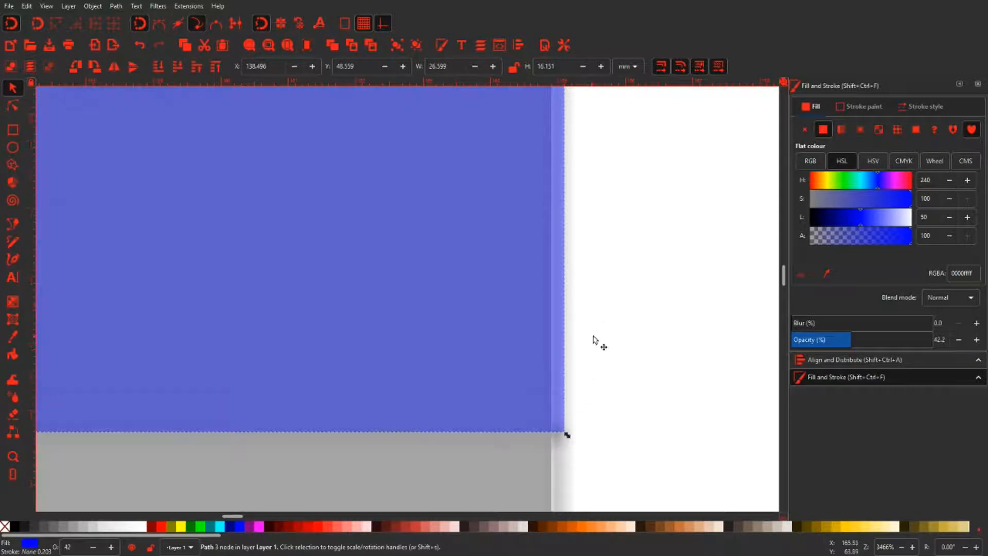
pyautogui.scroll(3, 587, 289)
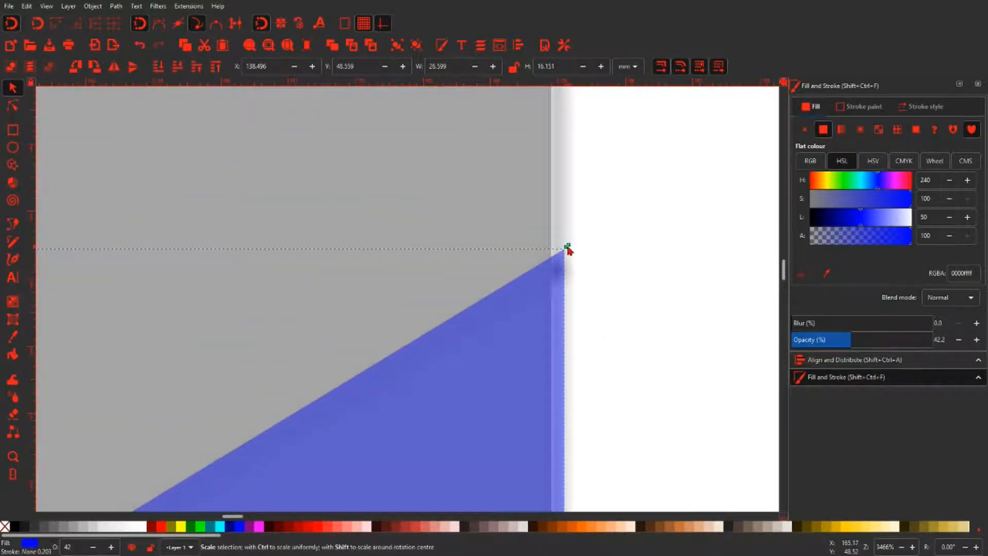
pyautogui.moveTo(567, 249); pyautogui.dragTo(557, 255)
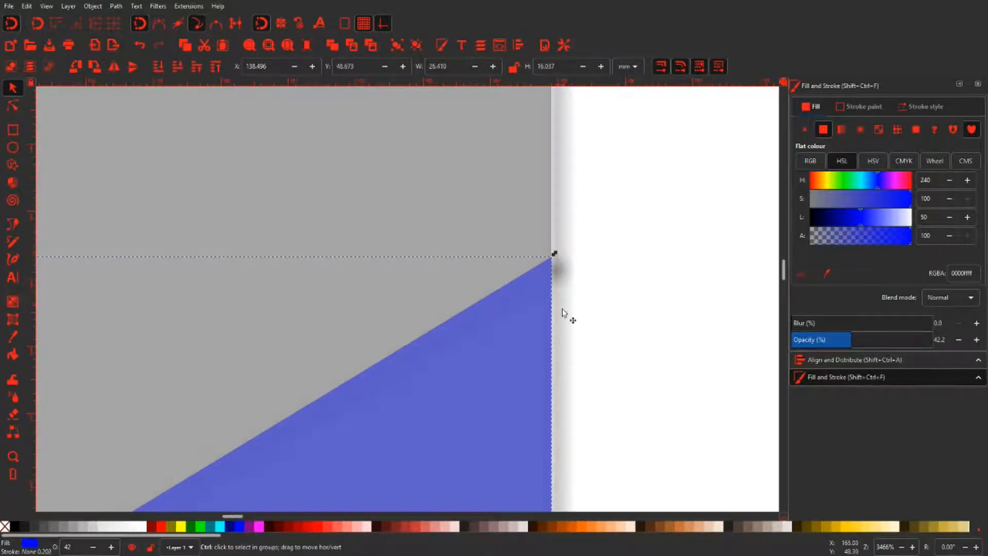
# Step: Restore the smaller upper fly triangle's opacity to 100%
pyautogui.keyDown('ctrl'); pyautogui.scroll(-9, 567, 315); pyautogui.keyUp('ctrl')
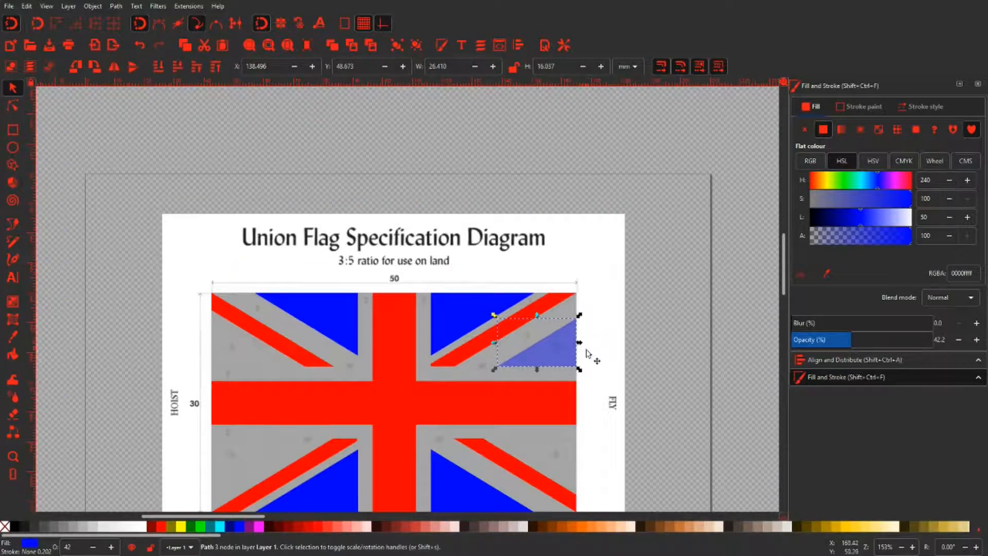
pyautogui.scroll(-4, 574, 306)
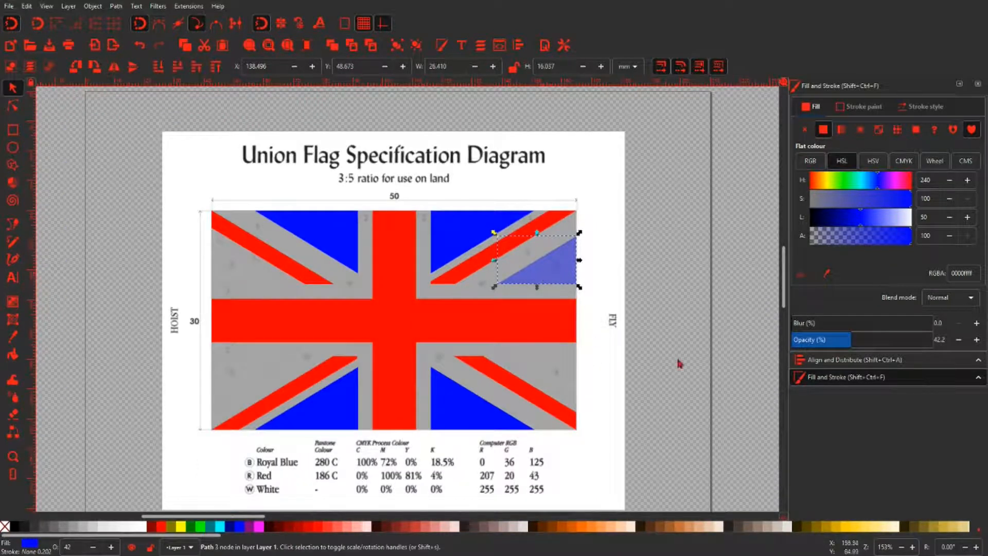
pyautogui.moveTo(853, 341); pyautogui.dragTo(942, 341)
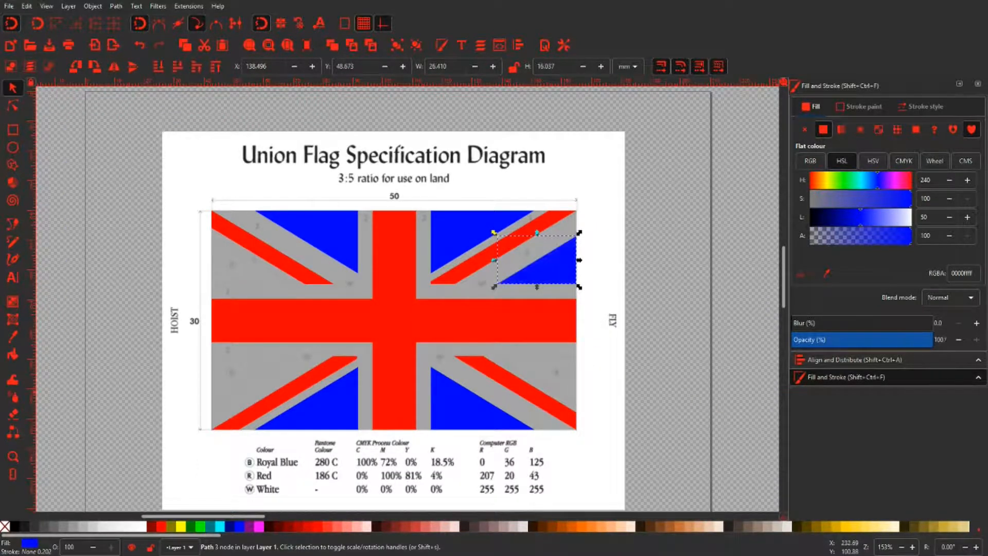
# Step: Duplicate the smaller upper fly triangle, flip the copy vertically and fit it into the lower fly corner along the grey background's edge
pyautogui.moveTo(558, 266); pyautogui.dragTo(564, 391)
pyautogui.press('v')
pyautogui.scroll(5, 574, 400)
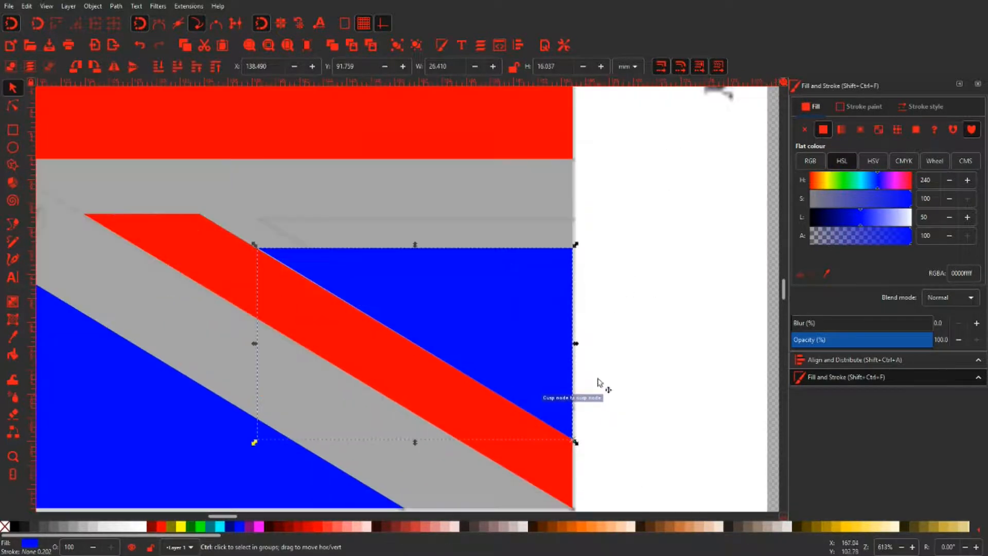
pyautogui.moveTo(542, 314); pyautogui.dragTo(542, 266)
pyautogui.click(641, 300)
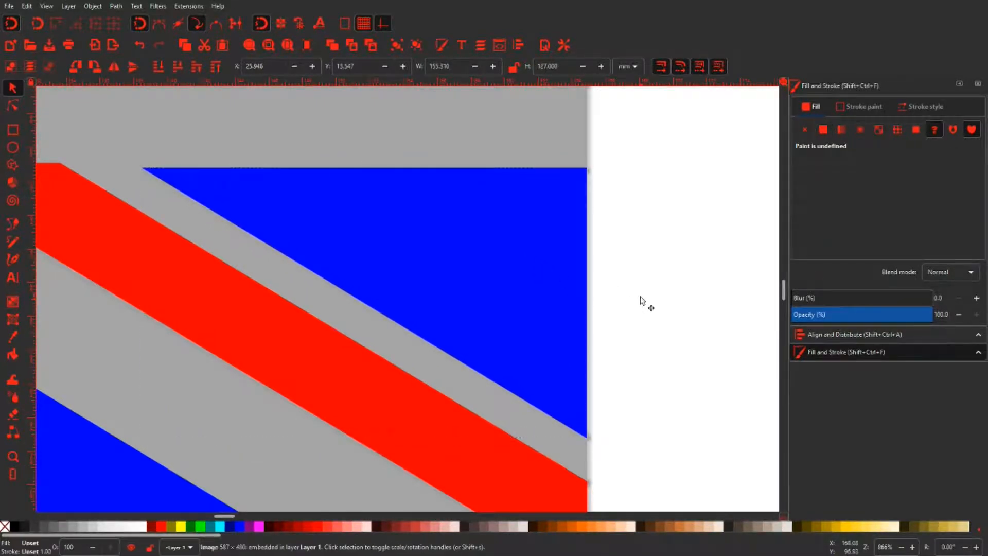
pyautogui.click(515, 273)
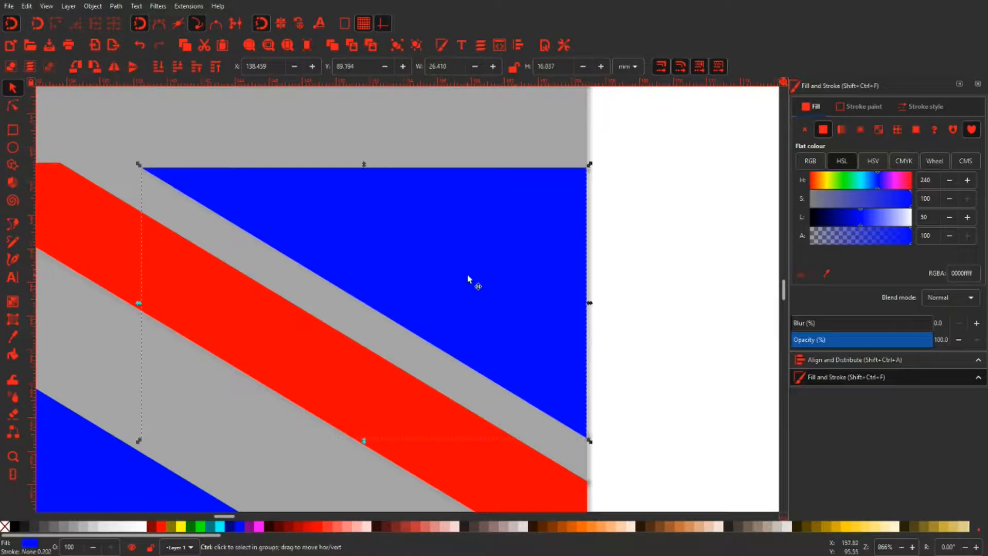
# Step: Duplicate the smaller lower fly triangle, flip the copy horizontally and align its outer side with the grey background's hoist edge
pyautogui.scroll(-6, 470, 281)
pyautogui.moveTo(473, 276); pyautogui.dragTo(261, 278)
pyautogui.press('h')
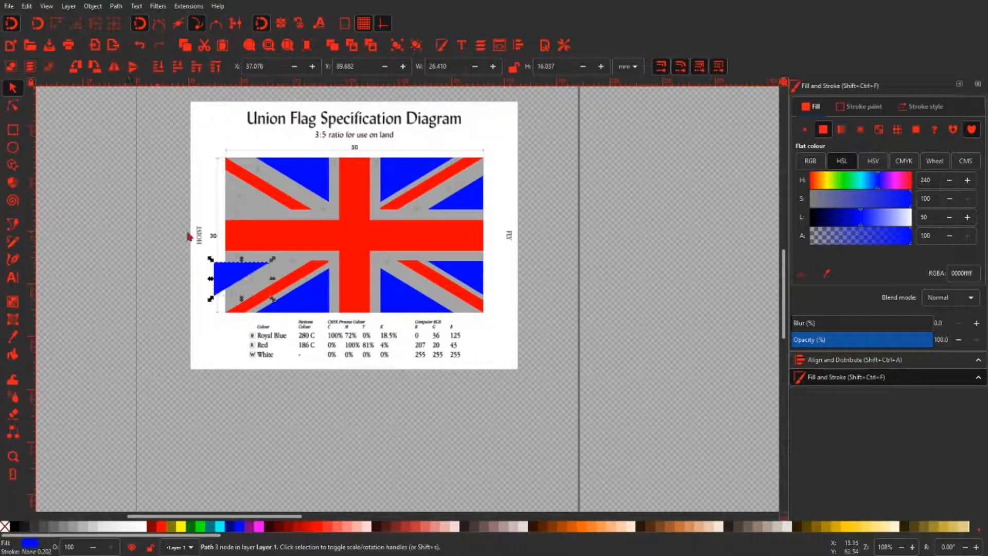
pyautogui.scroll(6, 233, 274)
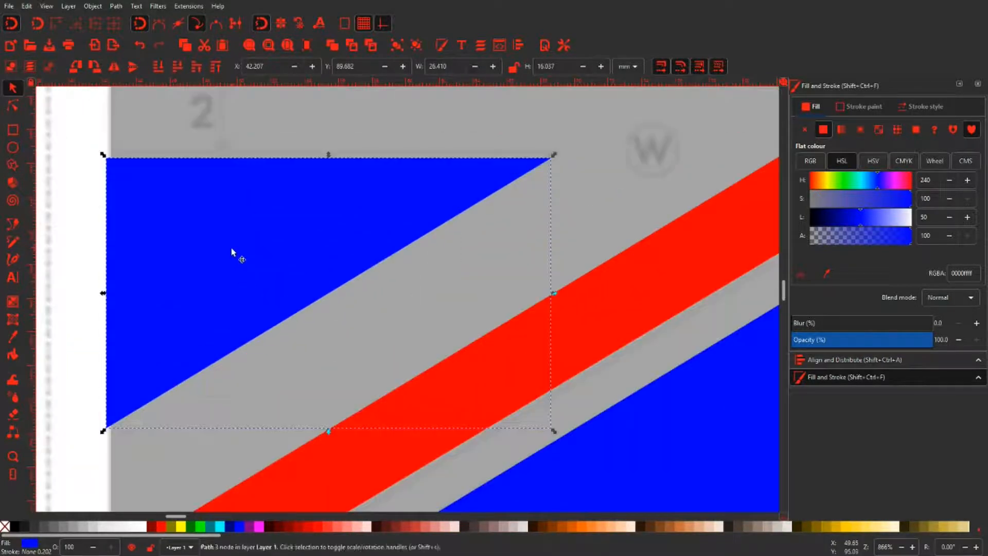
pyautogui.moveTo(236, 256)
pyautogui.mouseDown()
pyautogui.moveTo(273, 251)
pyautogui.moveTo(240, 245)
pyautogui.mouseUp()
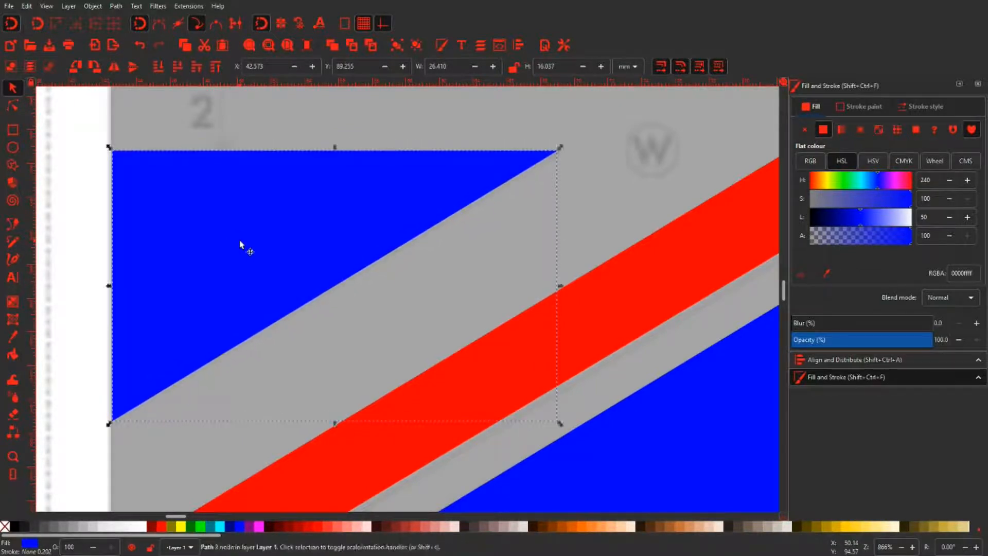
pyautogui.scroll(3, 114, 204)
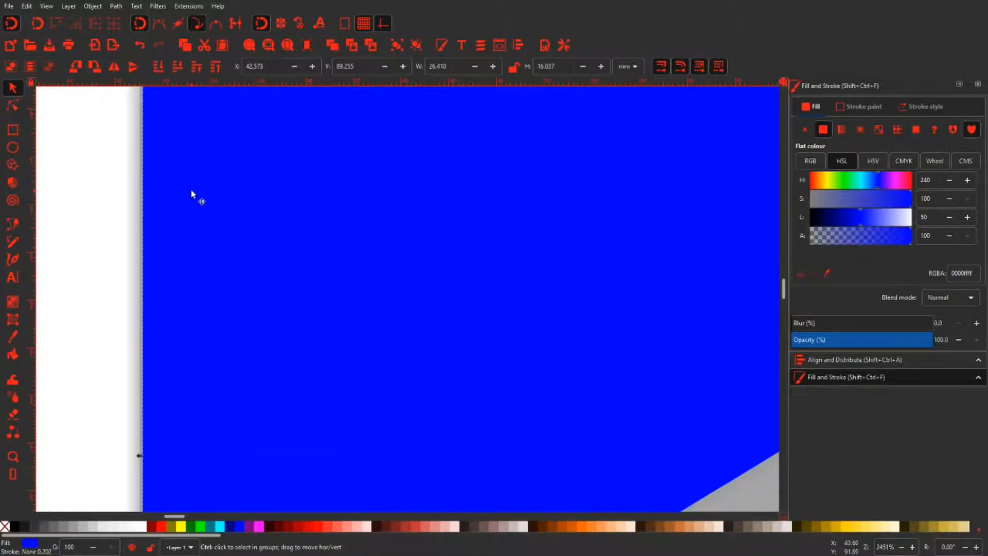
pyautogui.moveTo(194, 196); pyautogui.dragTo(187, 195)
pyautogui.scroll(-4, 187, 194)
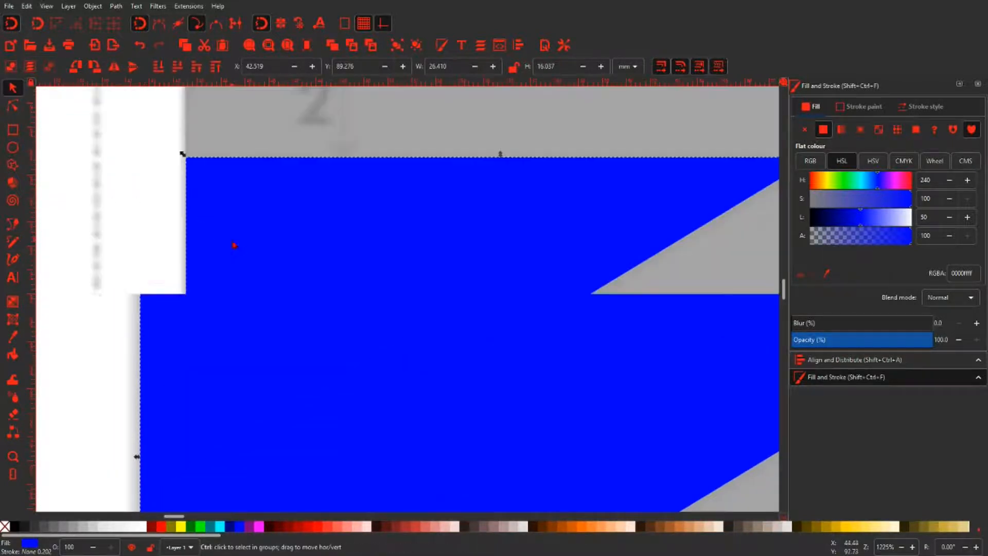
# Step: Duplicate the smaller lower hoist triangle, flip the copy vertically and fit it into the upper hoist area above the cross's grey border
pyautogui.moveTo(272, 249); pyautogui.dragTo(275, 118)
pyautogui.scroll(-4, 271, 249)
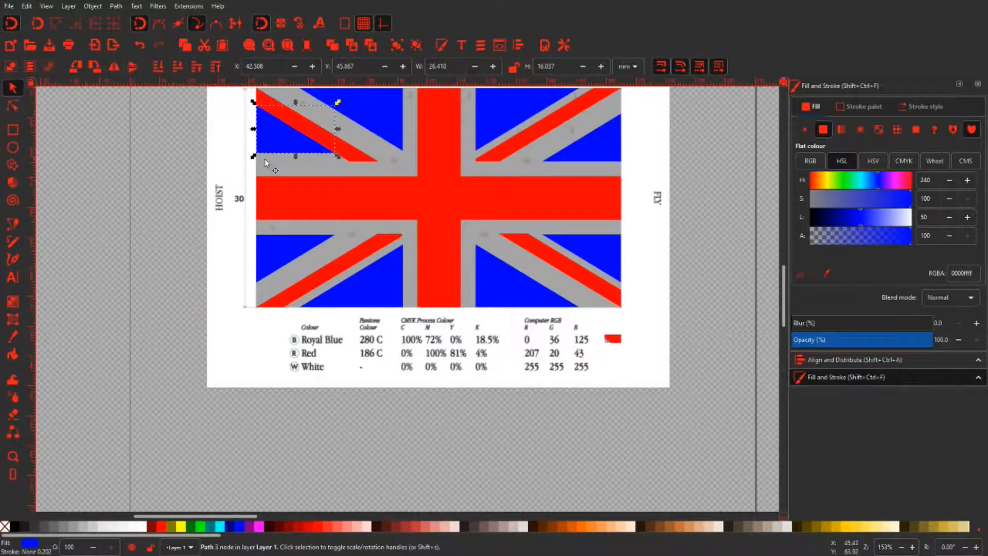
pyautogui.scroll(3, 280, 220)
pyautogui.scroll(4, 277, 220)
pyautogui.moveTo(277, 220); pyautogui.dragTo(280, 247)
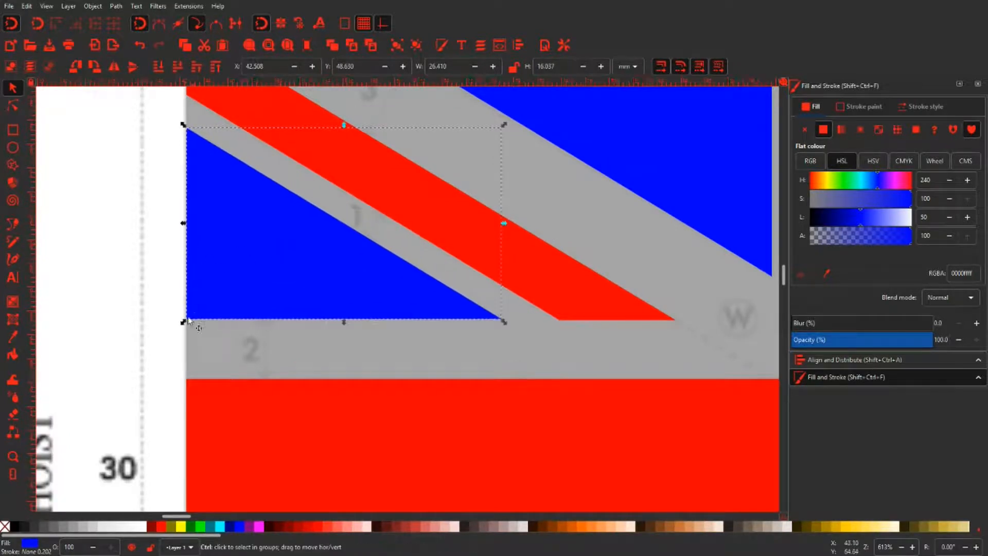
pyautogui.scroll(5, 187, 316)
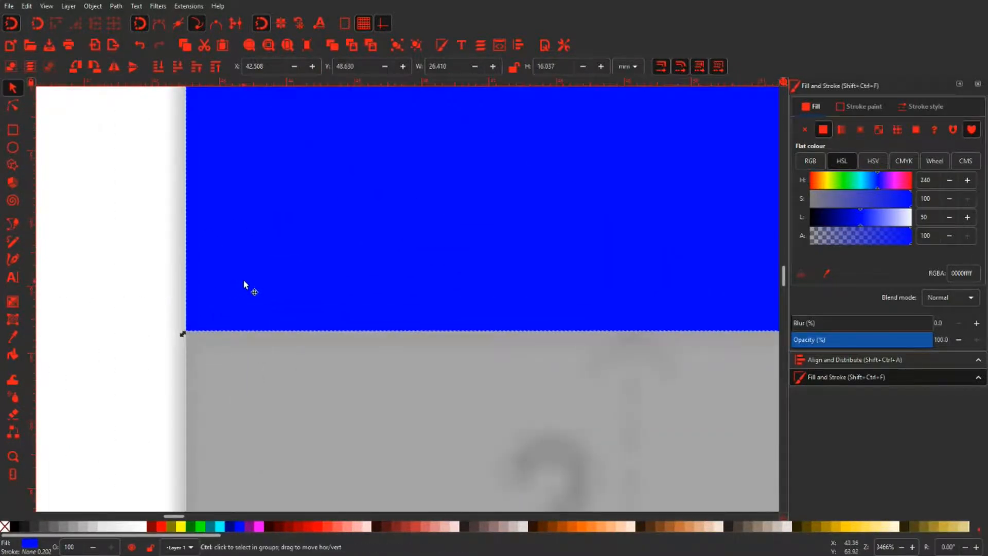
pyautogui.scroll(-4, 245, 284)
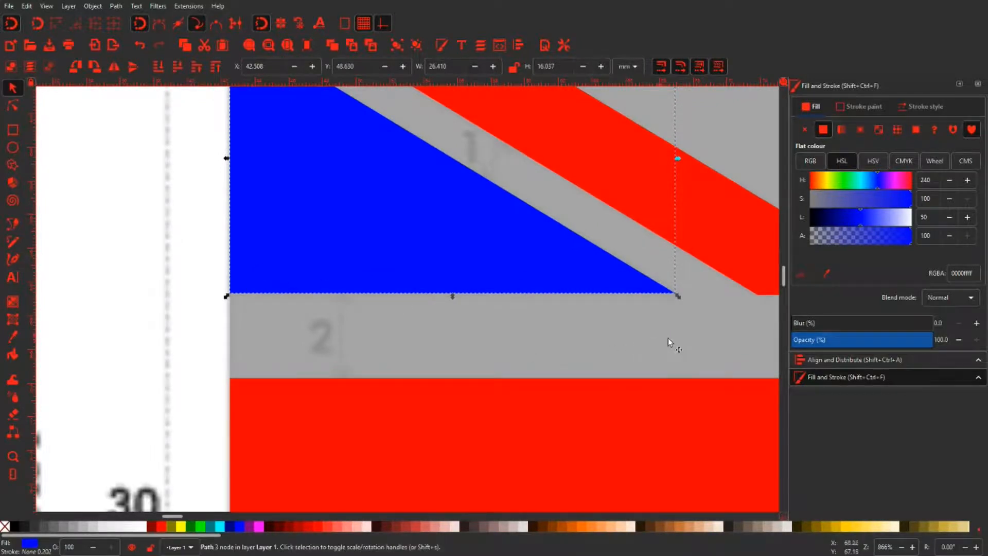
pyautogui.moveTo(676, 329); pyautogui.dragTo(567, 324)
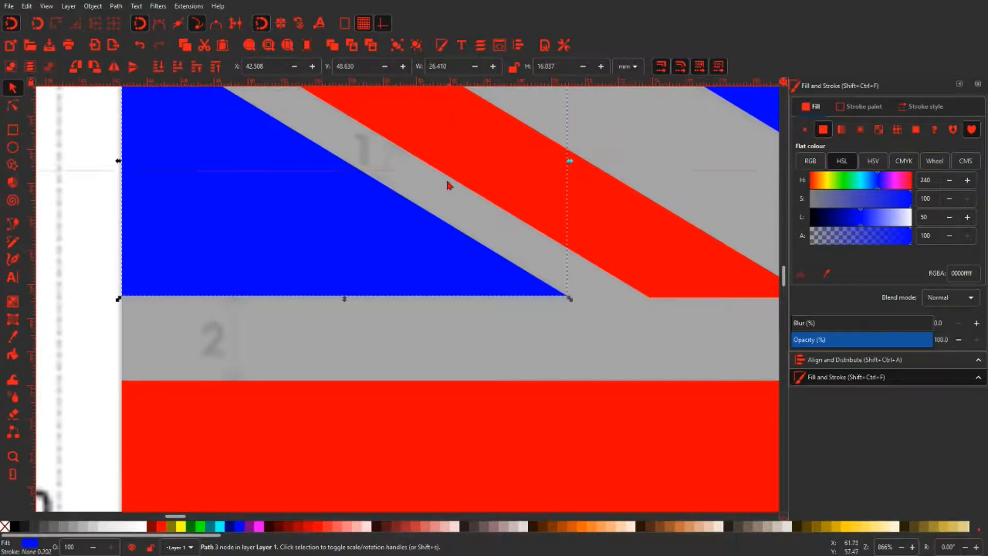
pyautogui.moveTo(466, 315); pyautogui.dragTo(473, 142)
# Step: Fill the grey flag background with white at 100% opacity
pyautogui.scroll(-2, 559, 324)
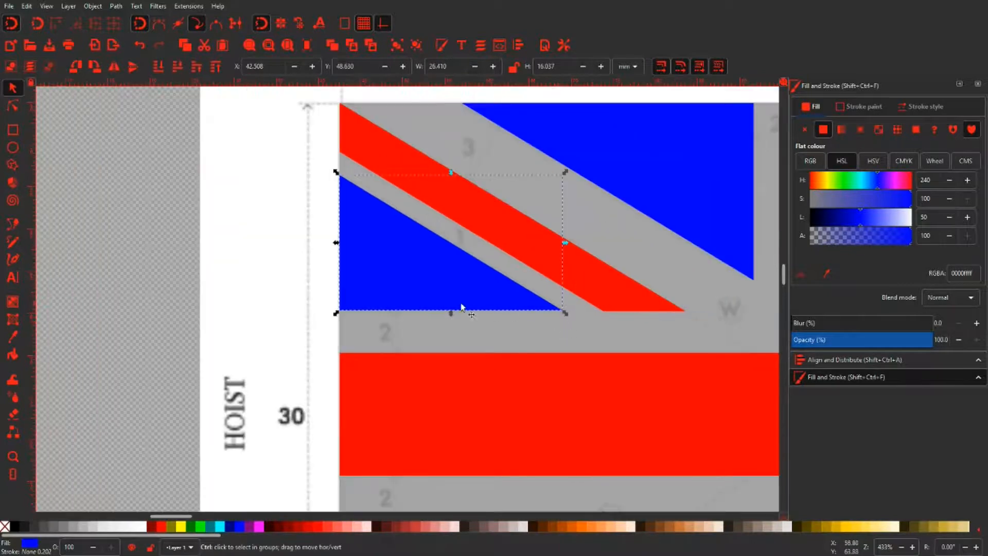
pyautogui.scroll(-3, 500, 320)
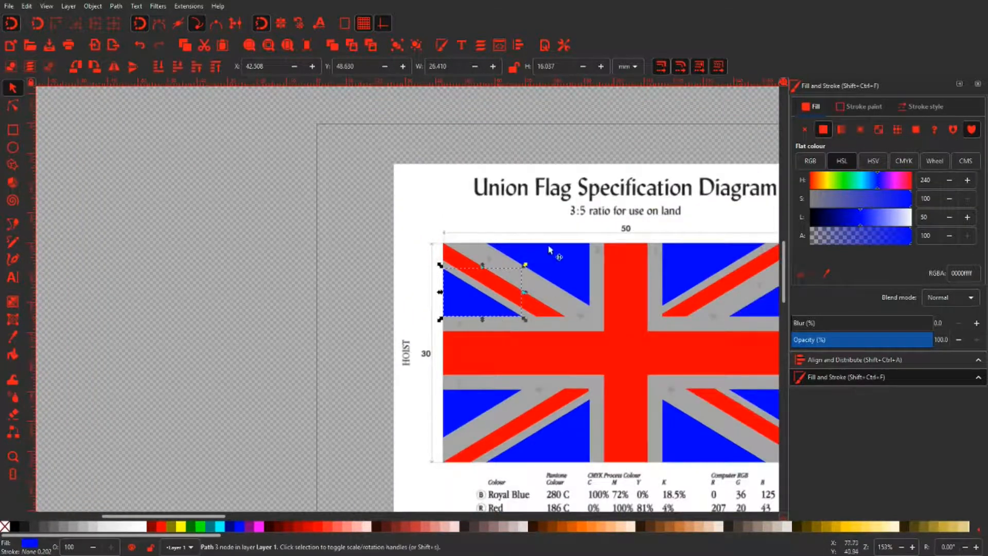
pyautogui.click(597, 288)
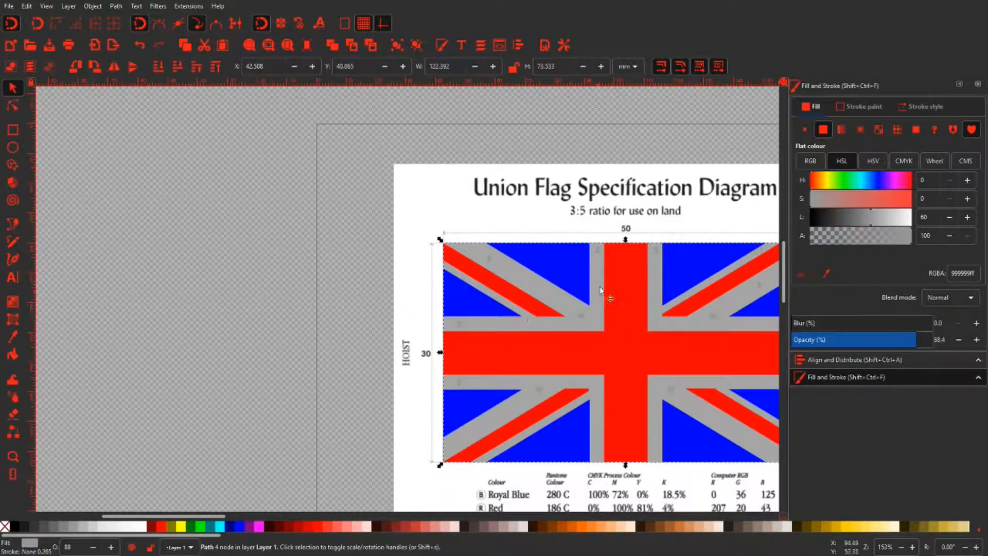
pyautogui.click(143, 526)
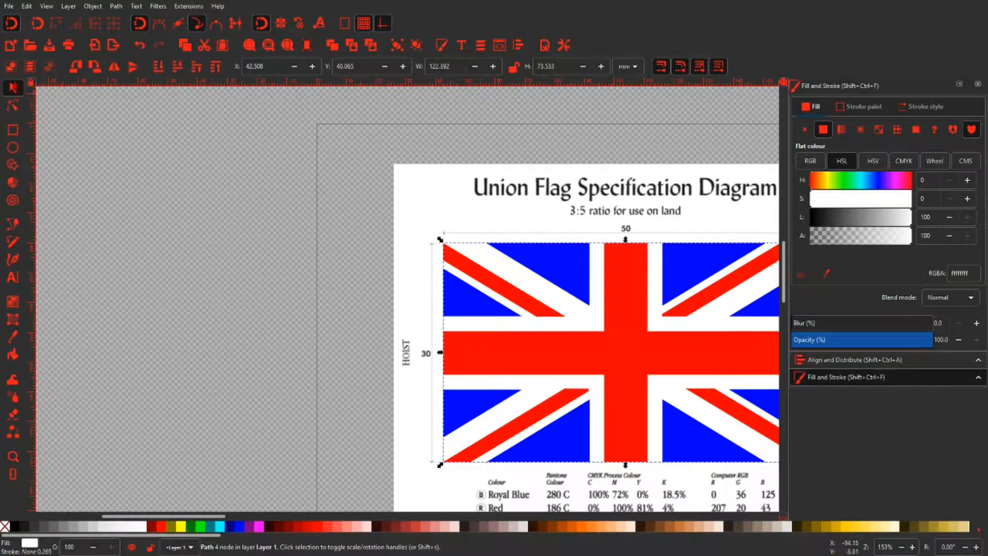
# Step: Select all 15 flag pieces together and move them off the specification diagram onto the empty canvas beside the page
pyautogui.moveTo(244, 202); pyautogui.dragTo(37, 117)
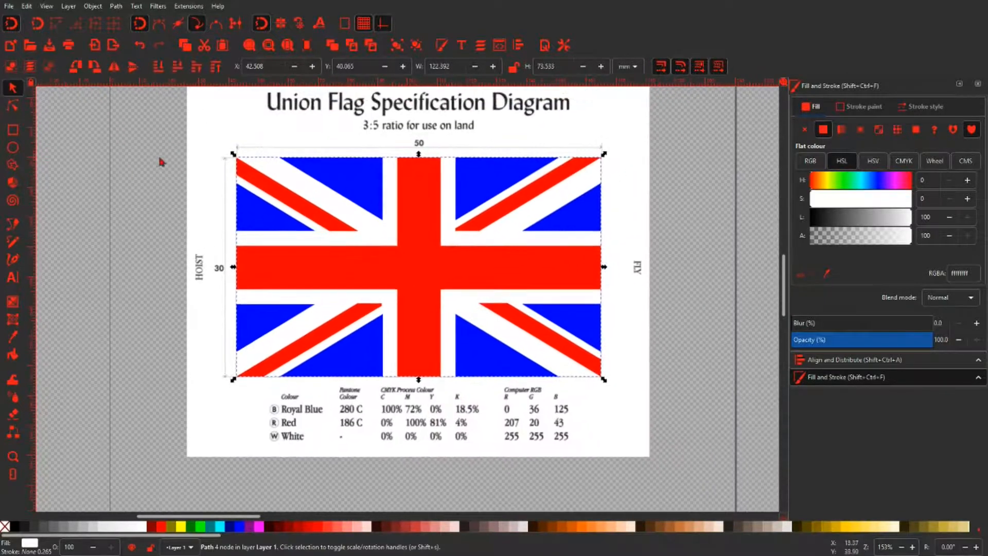
pyautogui.moveTo(141, 129); pyautogui.dragTo(696, 432)
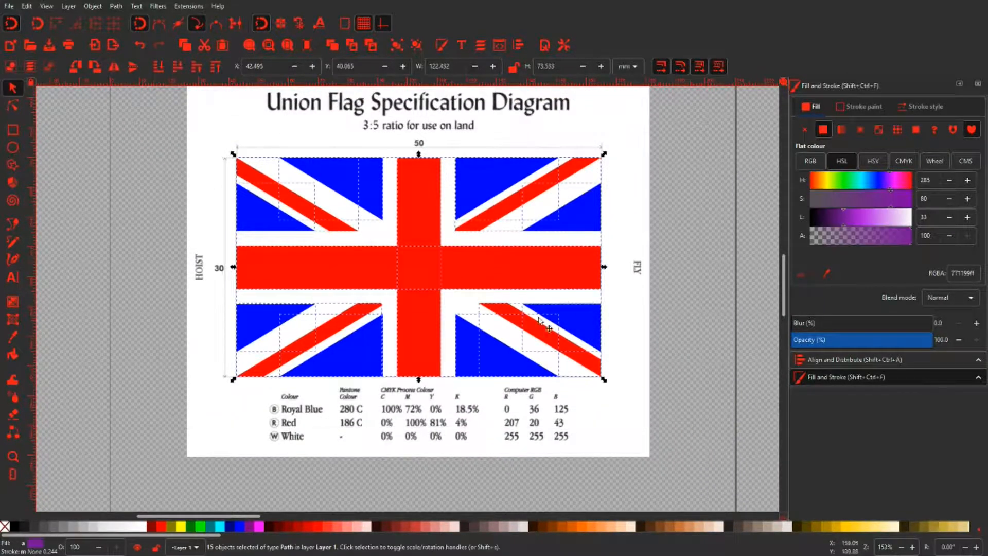
pyautogui.moveTo(456, 272); pyautogui.dragTo(755, 300)
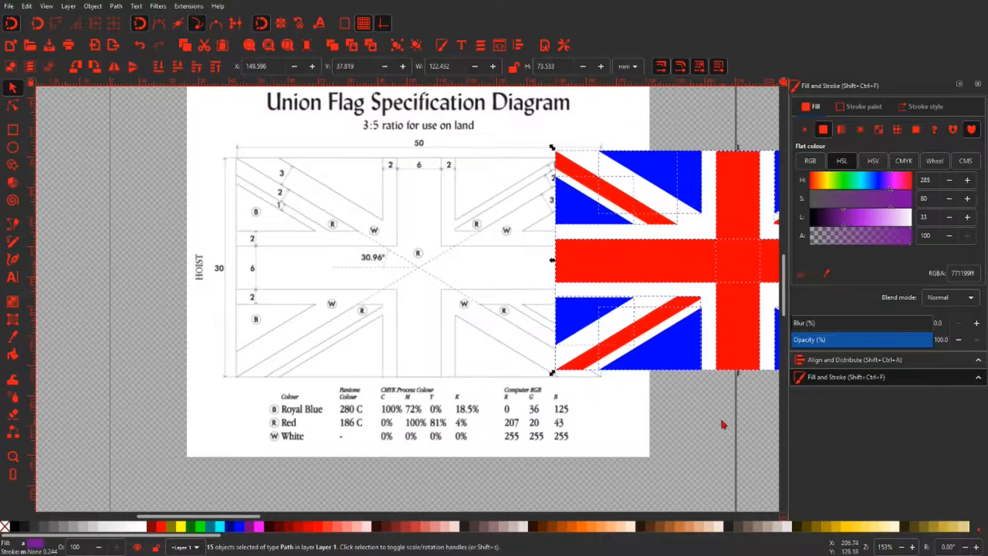
pyautogui.moveTo(722, 421); pyautogui.dragTo(255, 417)
pyautogui.moveTo(255, 256); pyautogui.dragTo(553, 257)
pyautogui.scroll(-4, 581, 414)
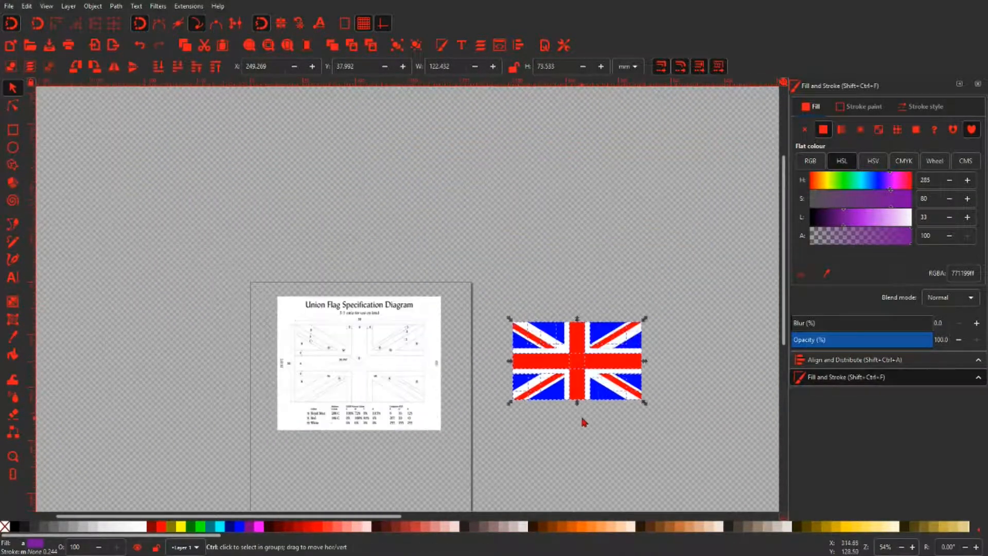
# Step: Place the traced flag directly below the other finished Union Jack on the canvas and deselect it to compare the two
pyautogui.moveTo(578, 437); pyautogui.dragTo(446, 338)
pyautogui.scroll(-2, 406, 427)
pyautogui.scroll(5, 468, 297)
pyautogui.click(636, 281)
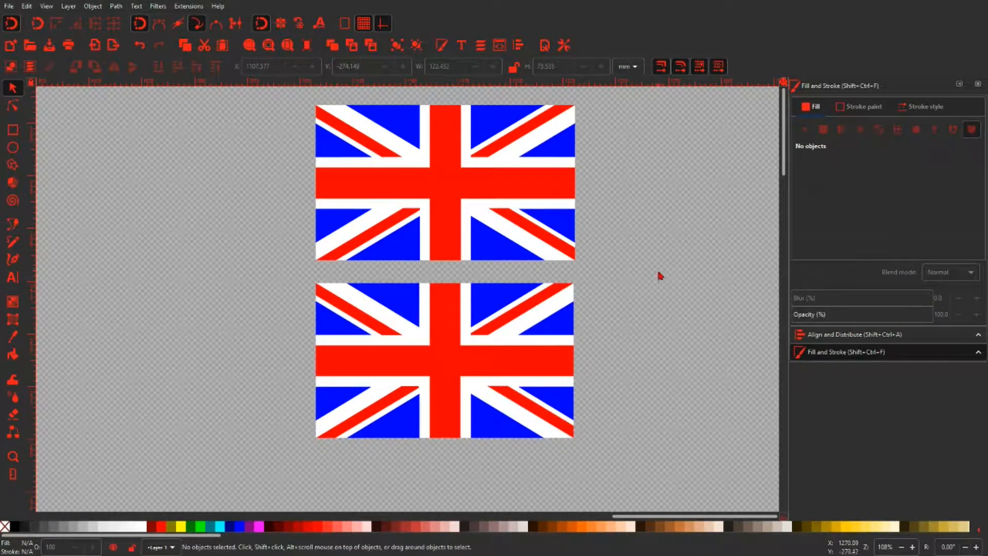
pyautogui.scroll(1, 661, 278)
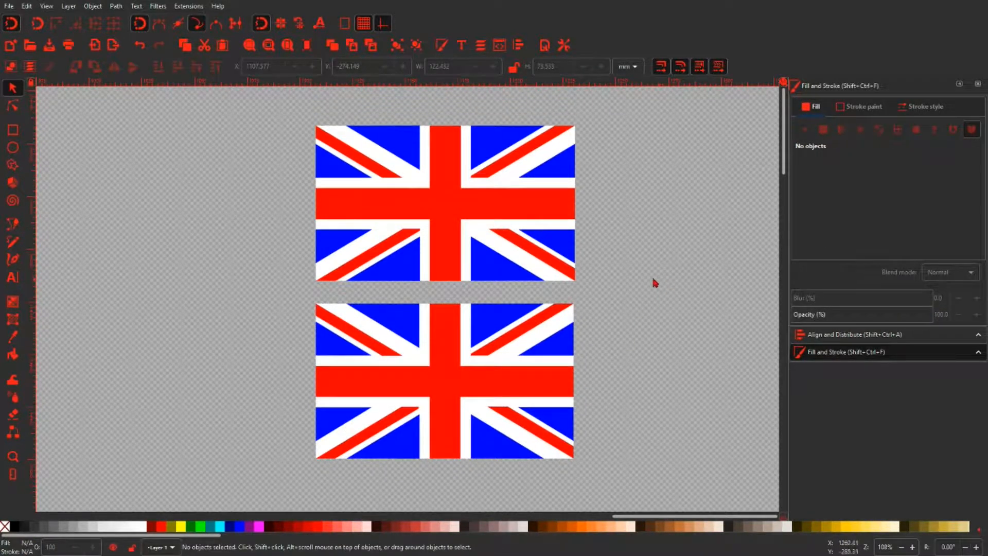